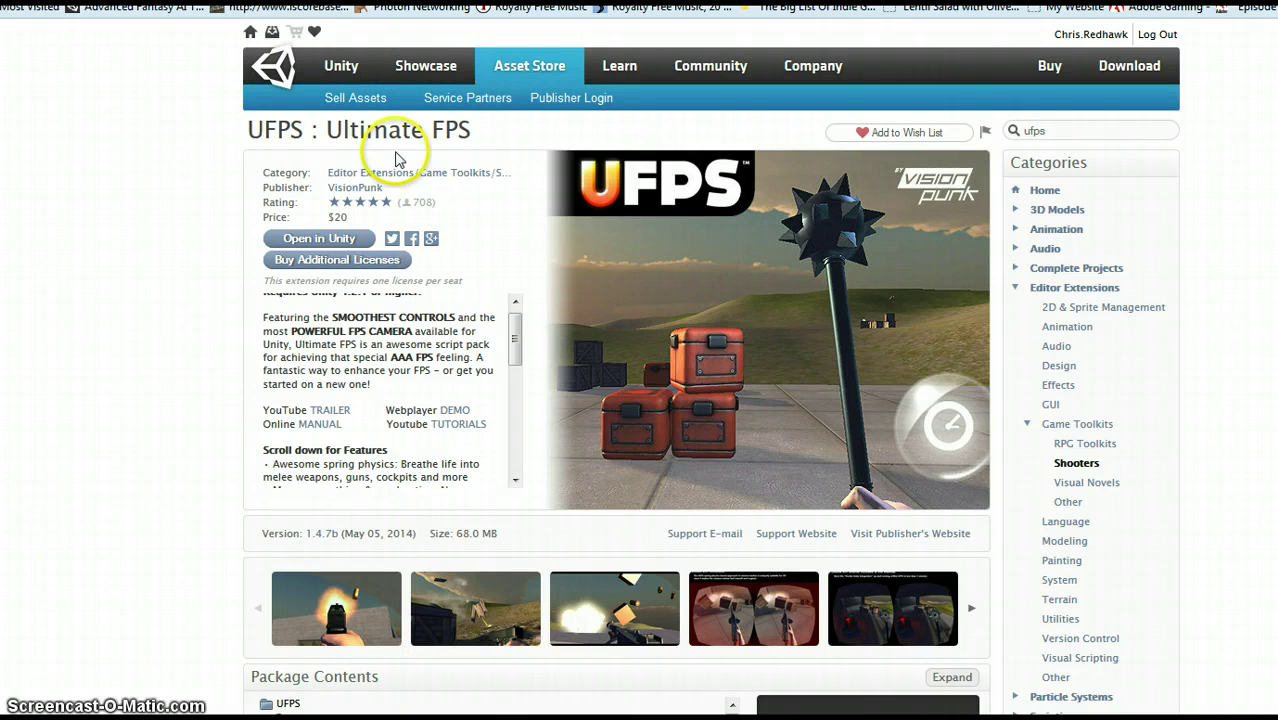
Find the free MYFG - Weapon Pack Lite through the MYFG - Weapon Pack publisher's page and view its sword screenshot.
{"action": "key", "text": "ctrl+Tab"}
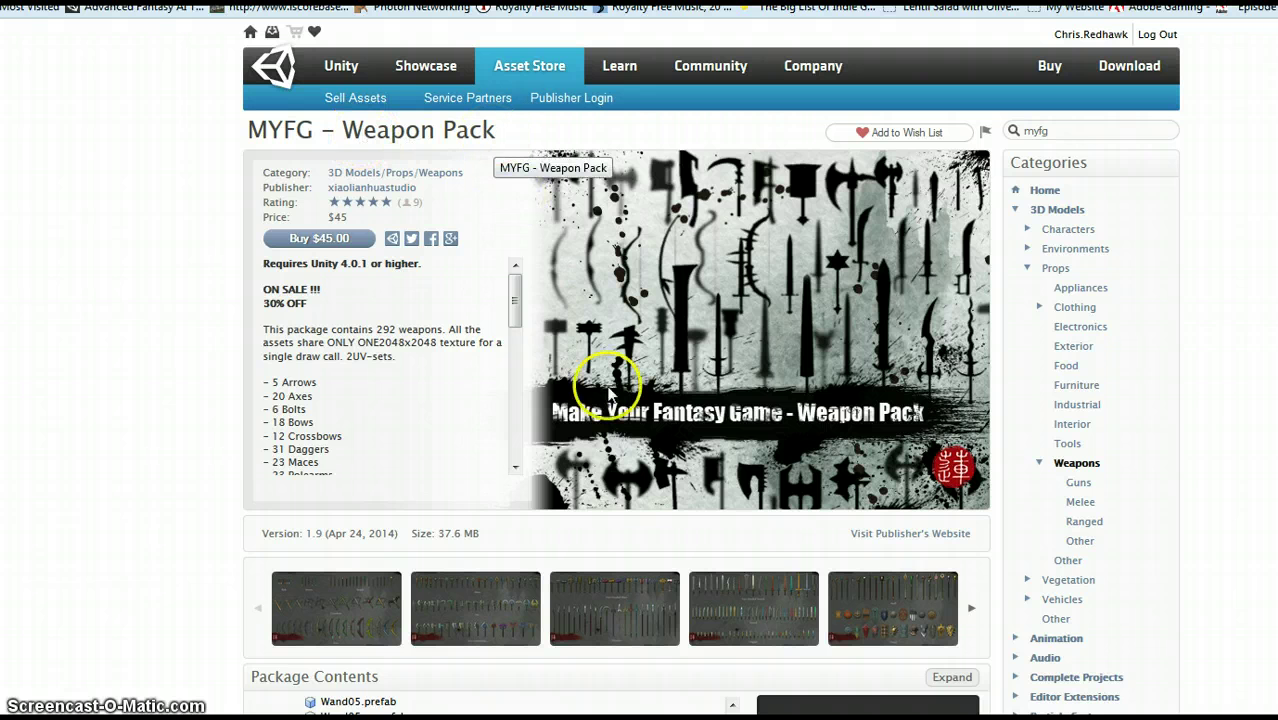
{"action": "left_click", "coordinate": [378, 190]}
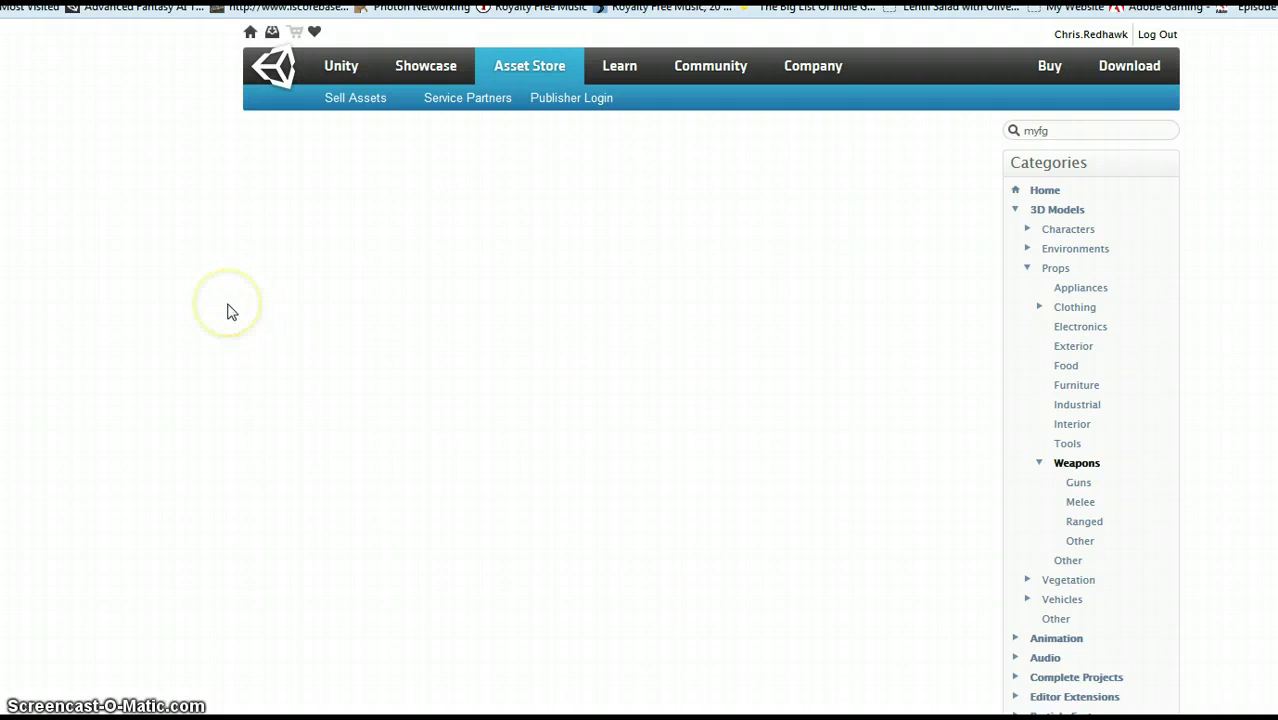
{"action": "scroll", "coordinate": [190, 380], "scroll_direction": "down", "scroll_amount": 3}
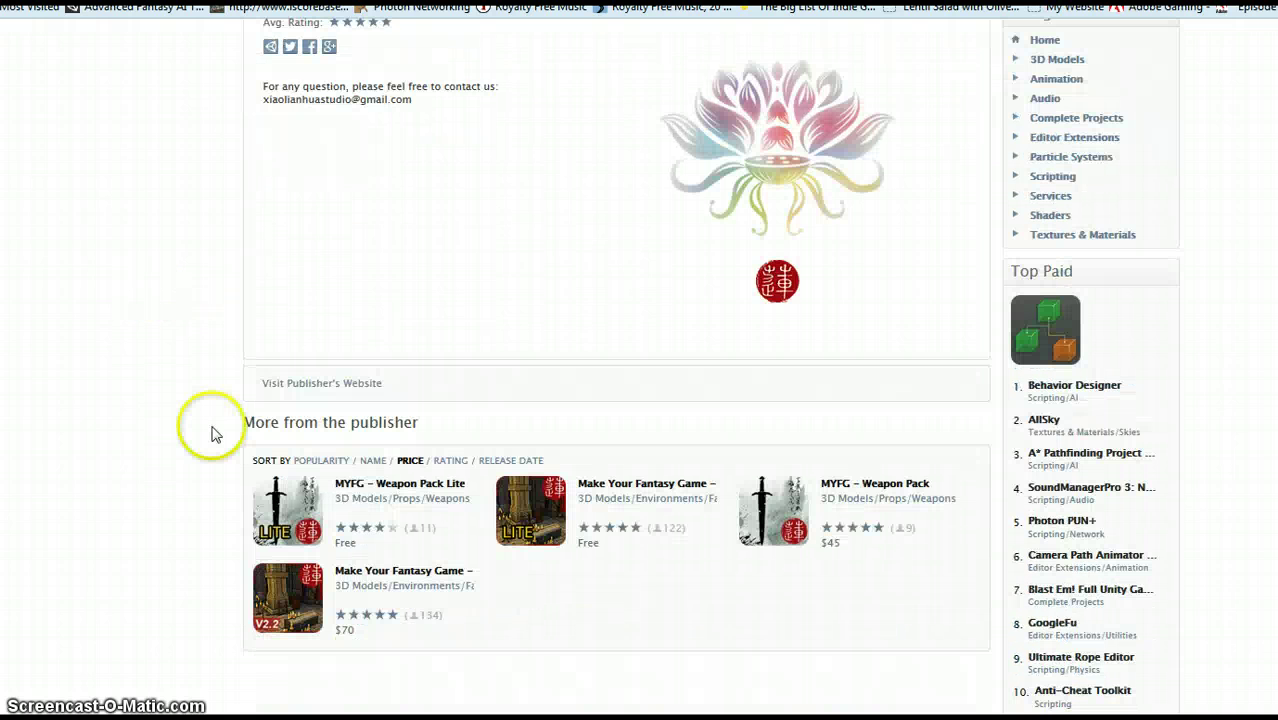
{"action": "left_click", "coordinate": [287, 509]}
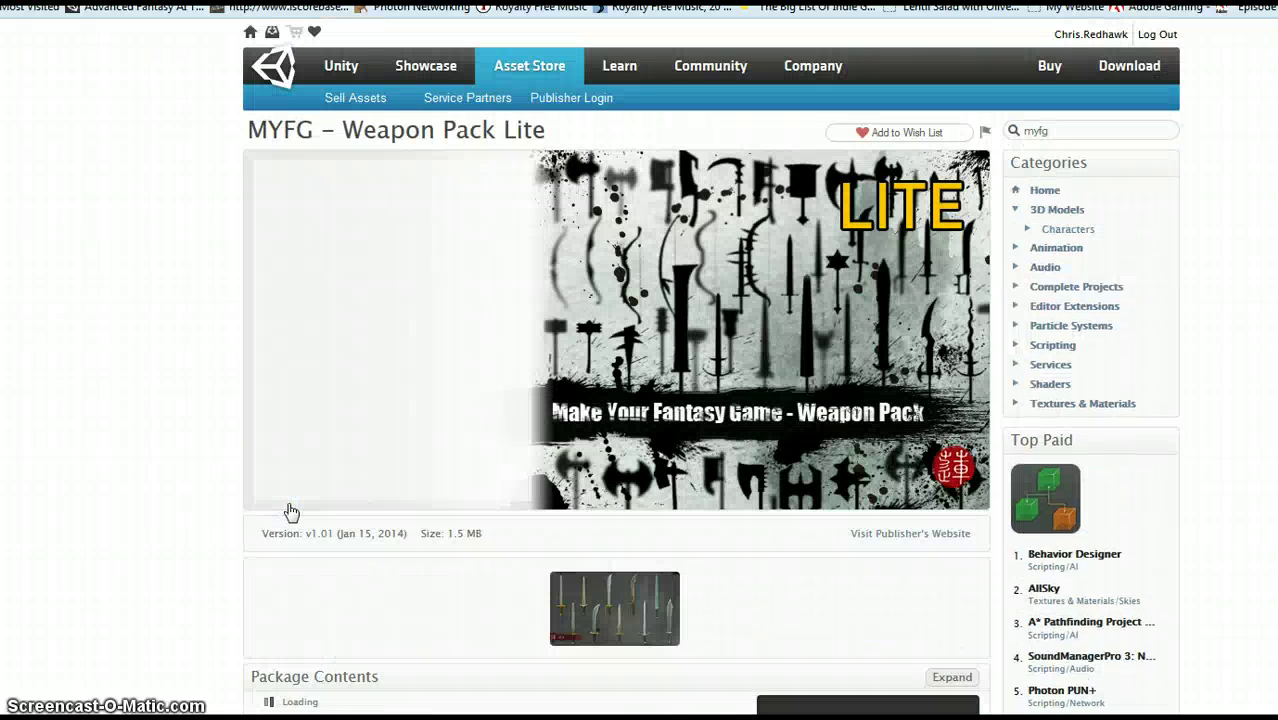
{"action": "left_click", "coordinate": [303, 528]}
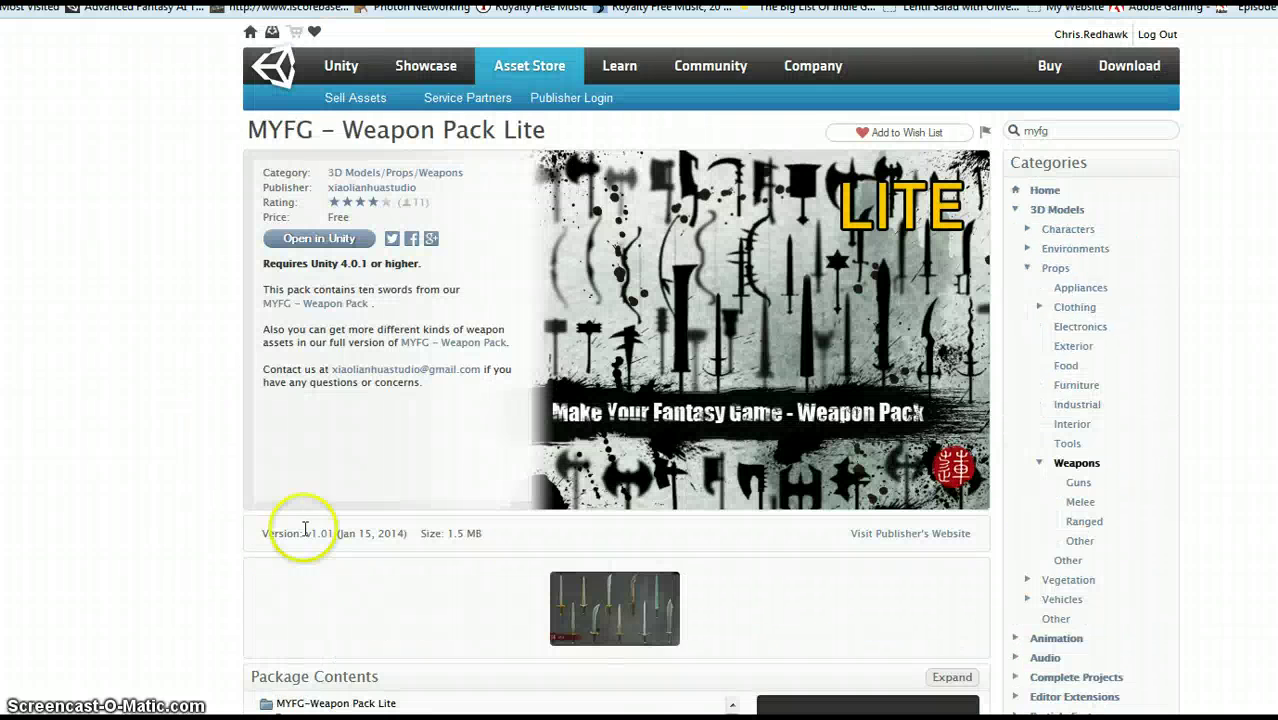
{"action": "left_click", "coordinate": [655, 608]}
{"action": "scroll", "coordinate": [670, 590], "scroll_direction": "down", "scroll_amount": 2}
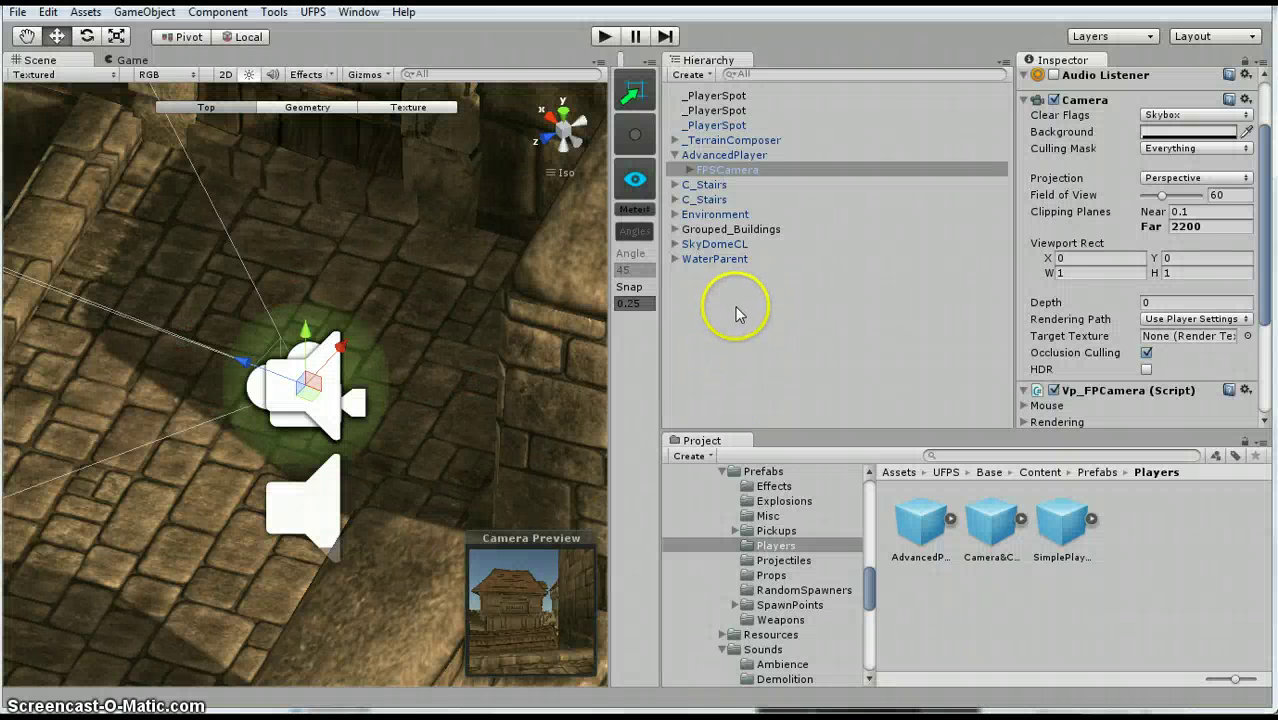
Switch to Unity, select the AdvancedPlayer object in the scene, and examine it from another angle.
{"action": "scroll", "coordinate": [394, 353], "scroll_direction": "up", "scroll_amount": 2}
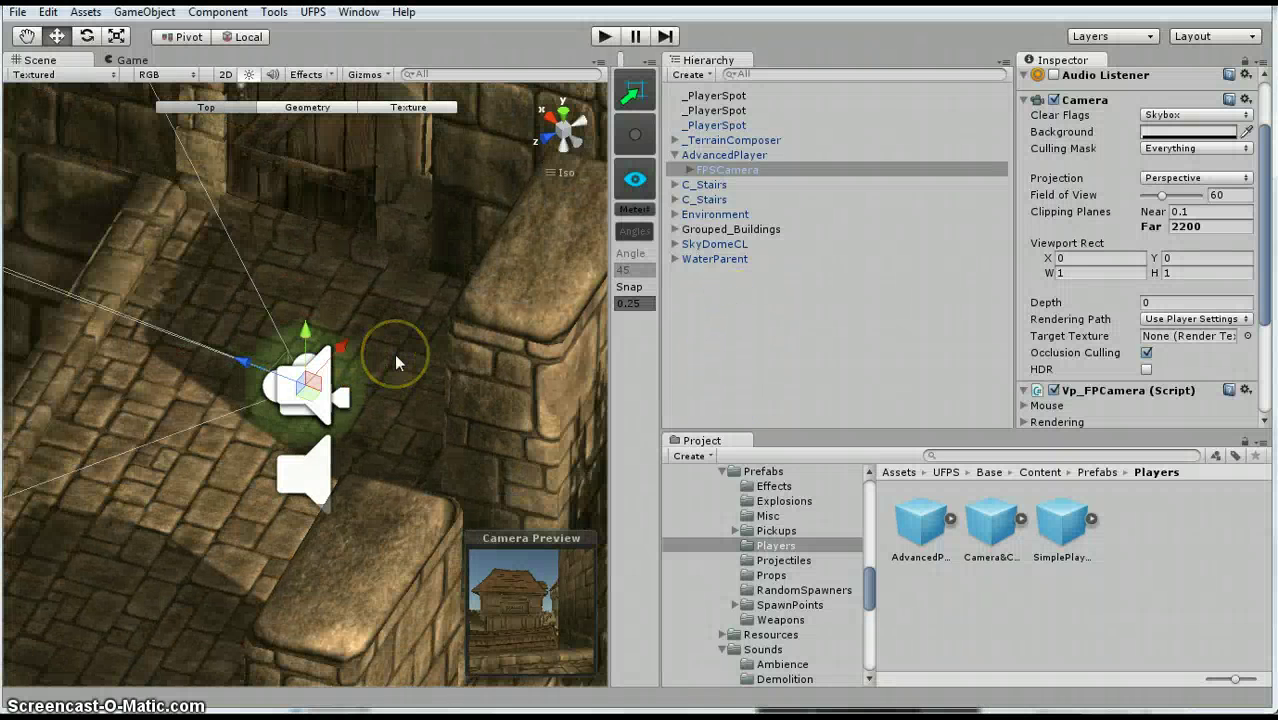
{"action": "left_click", "coordinate": [738, 155]}
{"action": "left_click_drag", "start_coordinate": [430, 375], "coordinate": [208, 364], "text": "alt"}
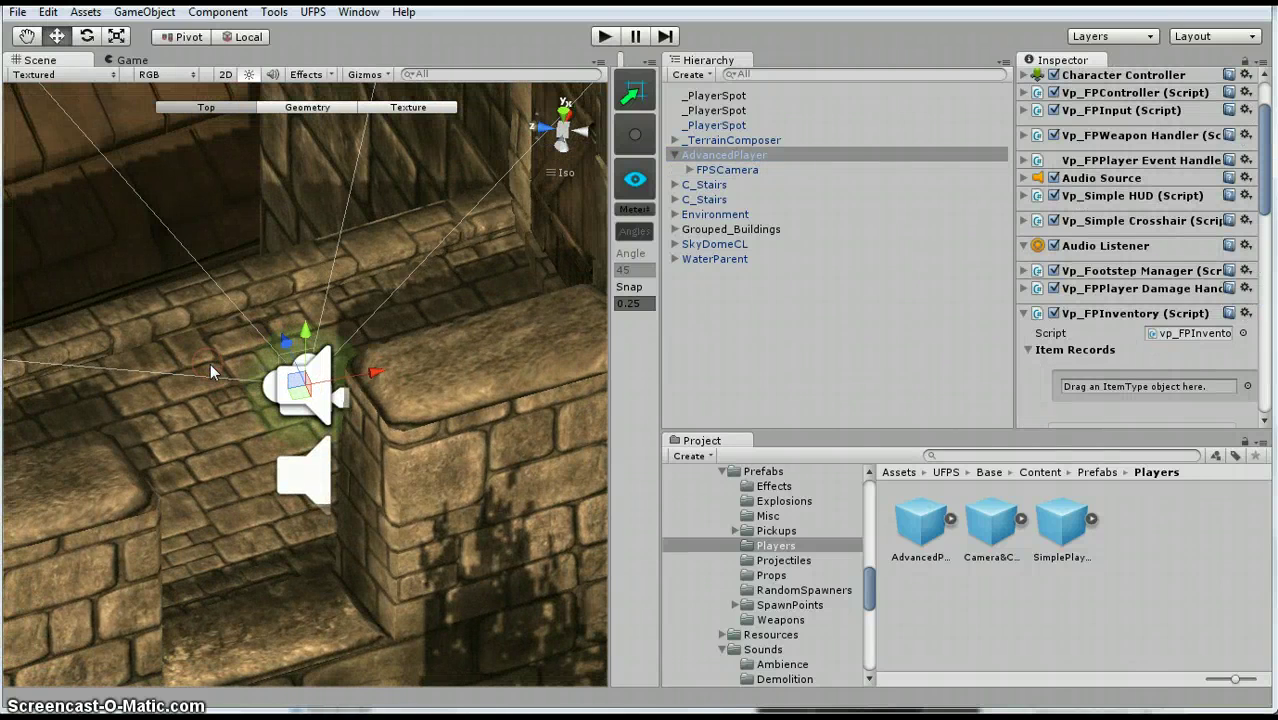
{"action": "left_click", "coordinate": [257, 361]}
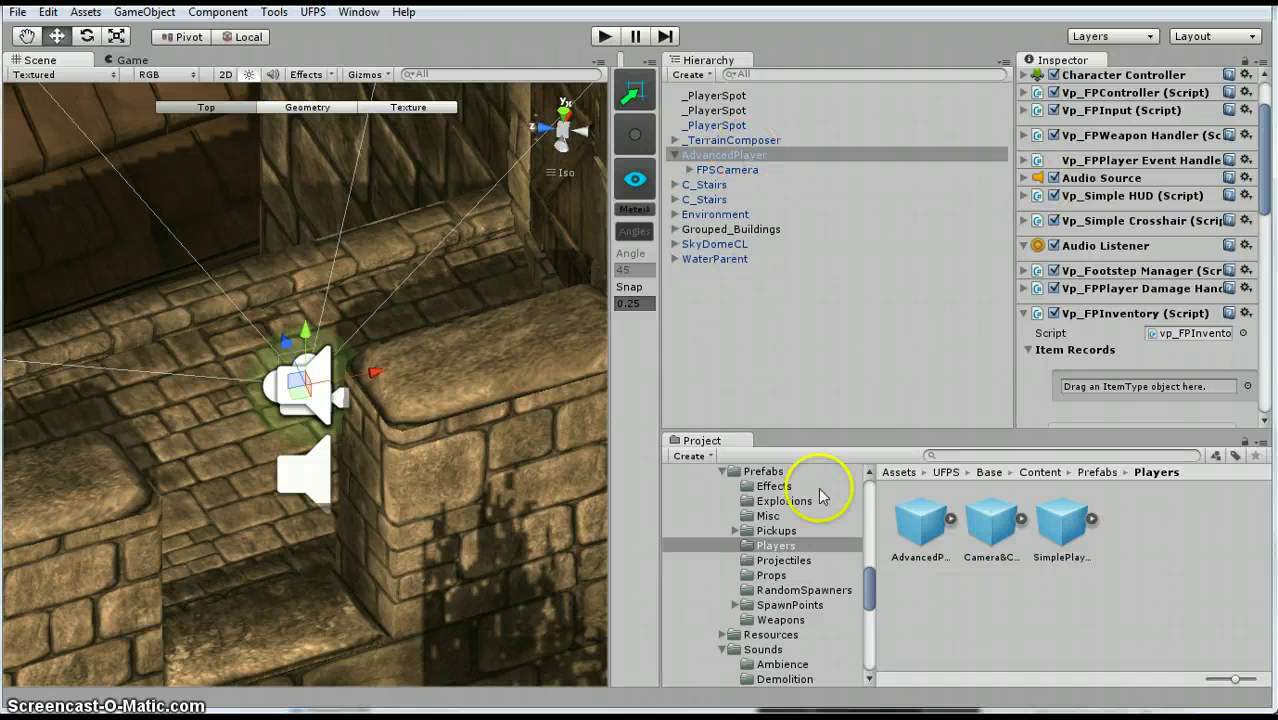
Collapse the Levels folder under UFPS/Base/Content and open the Prefabs/Players folder.
{"action": "left_click_drag", "start_coordinate": [870, 586], "coordinate": [870, 522]}
{"action": "left_click", "coordinate": [730, 518]}
{"action": "left_click", "coordinate": [725, 590]}
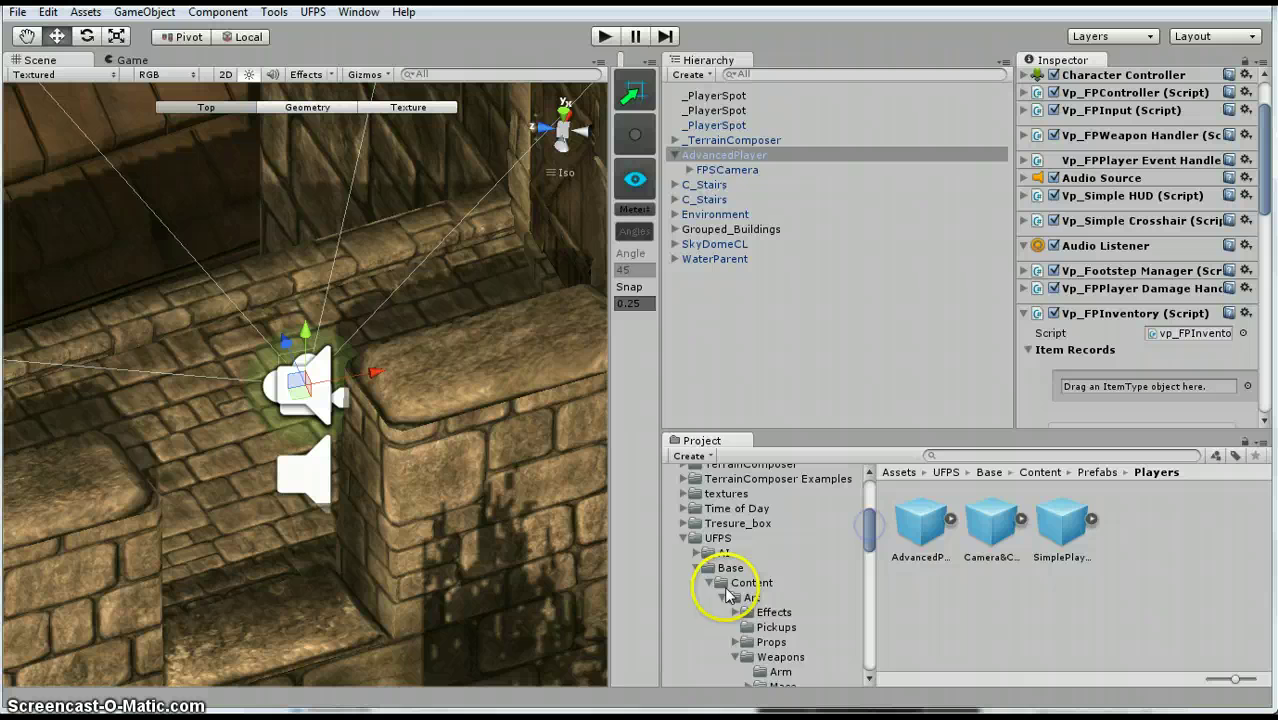
{"action": "left_click", "coordinate": [709, 583]}
{"action": "left_click", "coordinate": [709, 583]}
{"action": "left_click", "coordinate": [716, 597]}
{"action": "scroll", "coordinate": [727, 600], "scroll_direction": "down", "scroll_amount": 3}
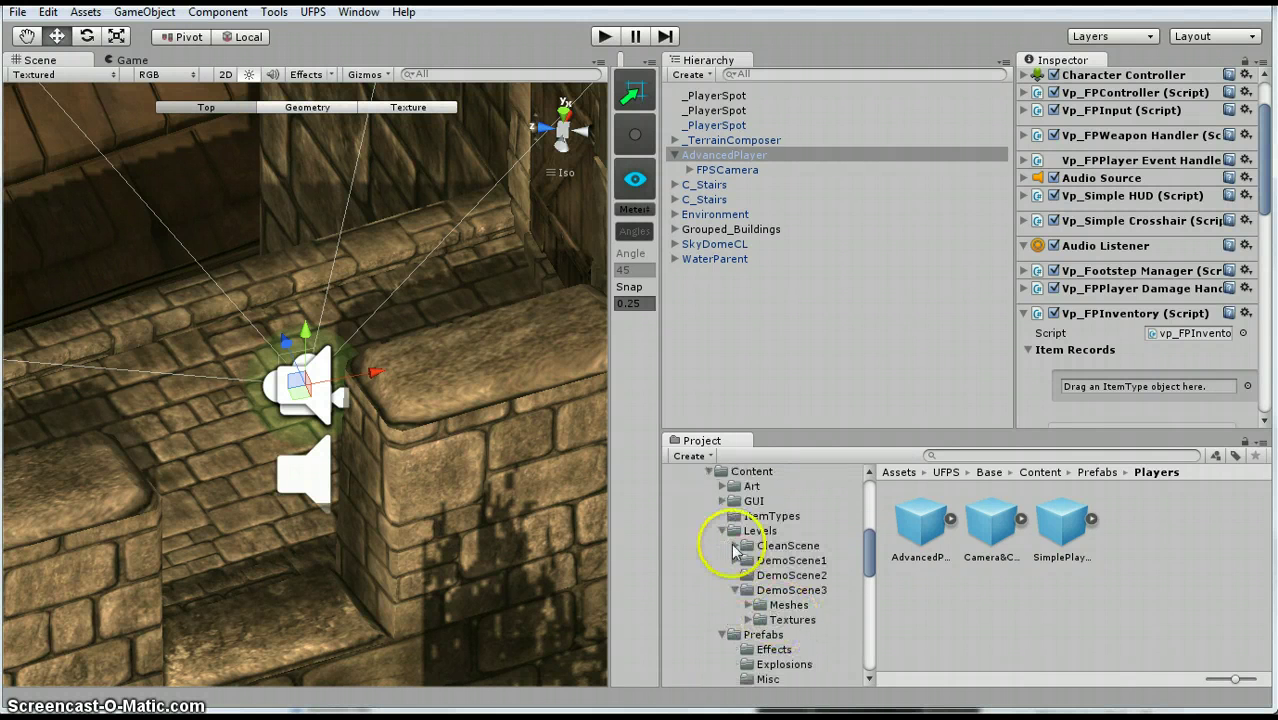
{"action": "left_click", "coordinate": [736, 551]}
{"action": "left_click", "coordinate": [722, 530]}
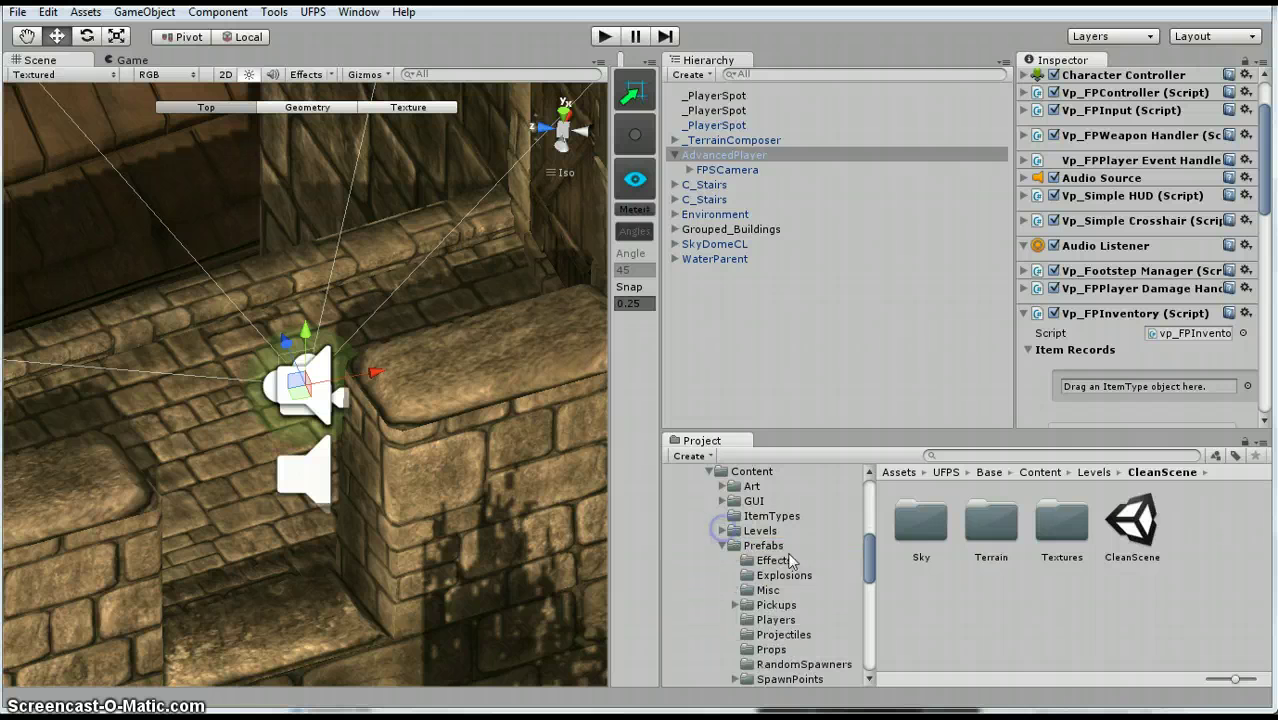
{"action": "left_click", "coordinate": [776, 619]}
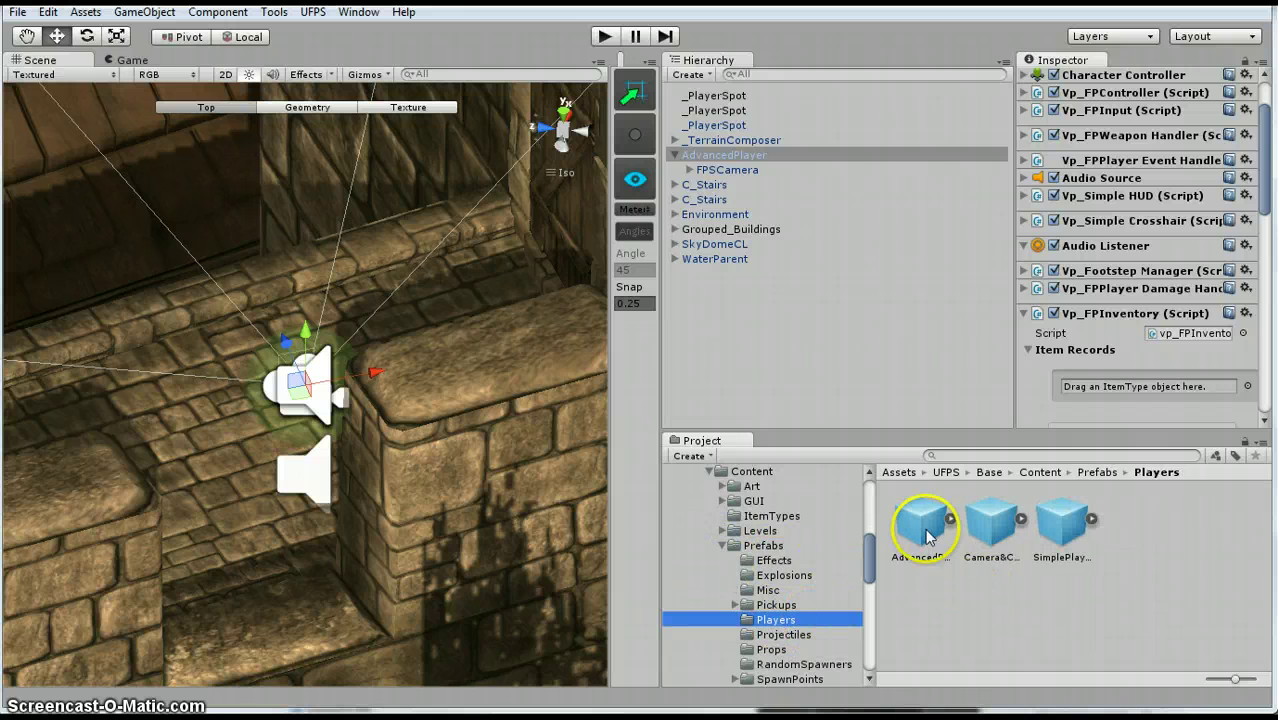
Examine the AdvancedPlayer prefab and expand the FPSCamera under AdvancedPlayer in the scene to list its weapons.
{"action": "left_click", "coordinate": [925, 535]}
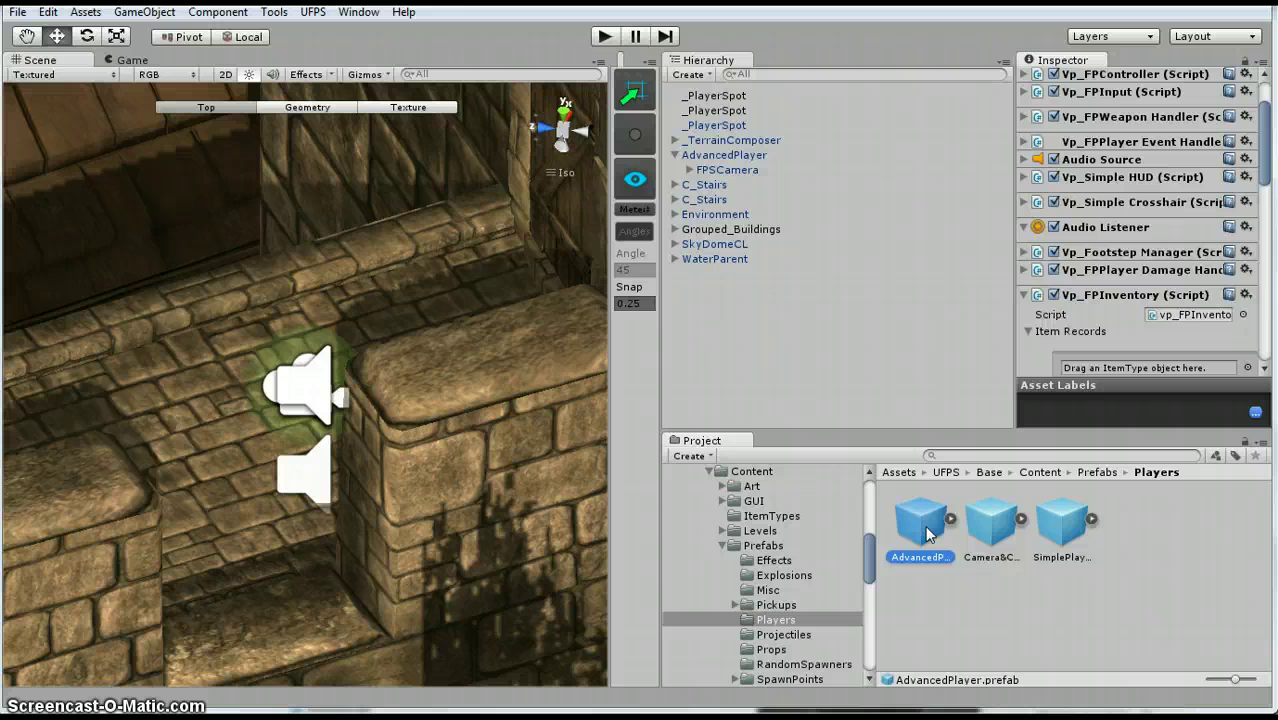
{"action": "left_click", "coordinate": [752, 157]}
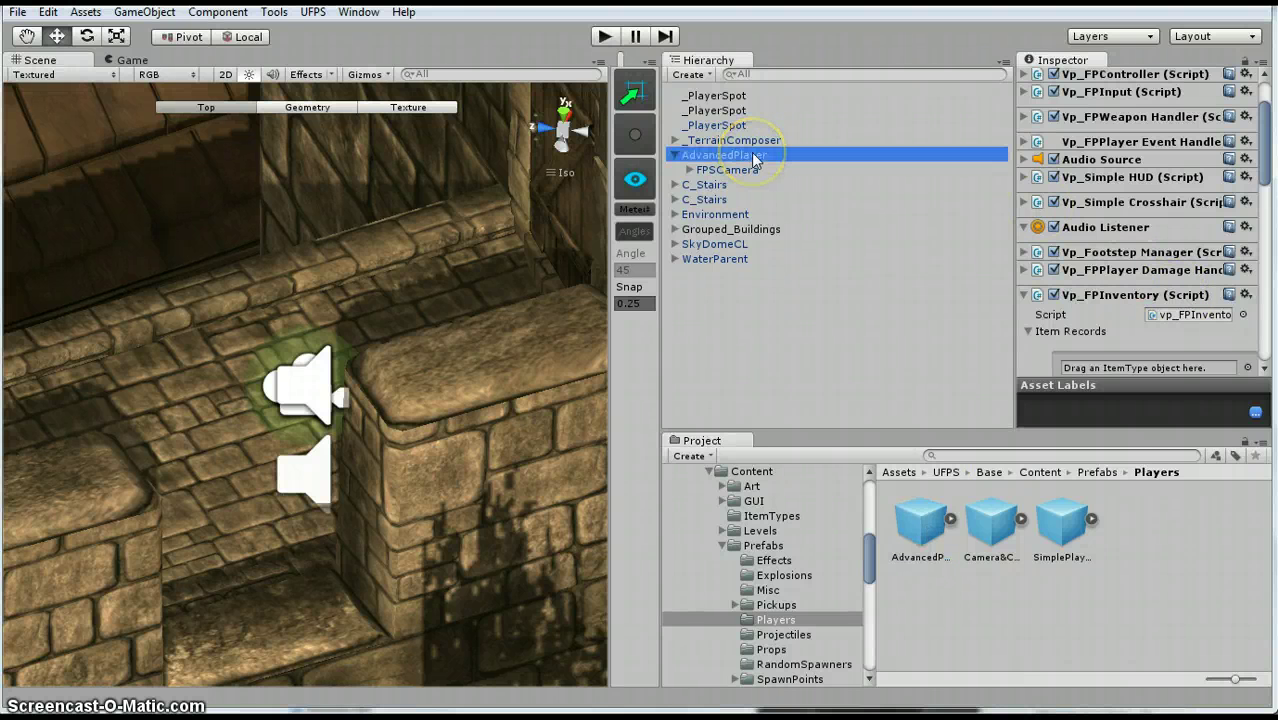
{"action": "left_click", "coordinate": [687, 169]}
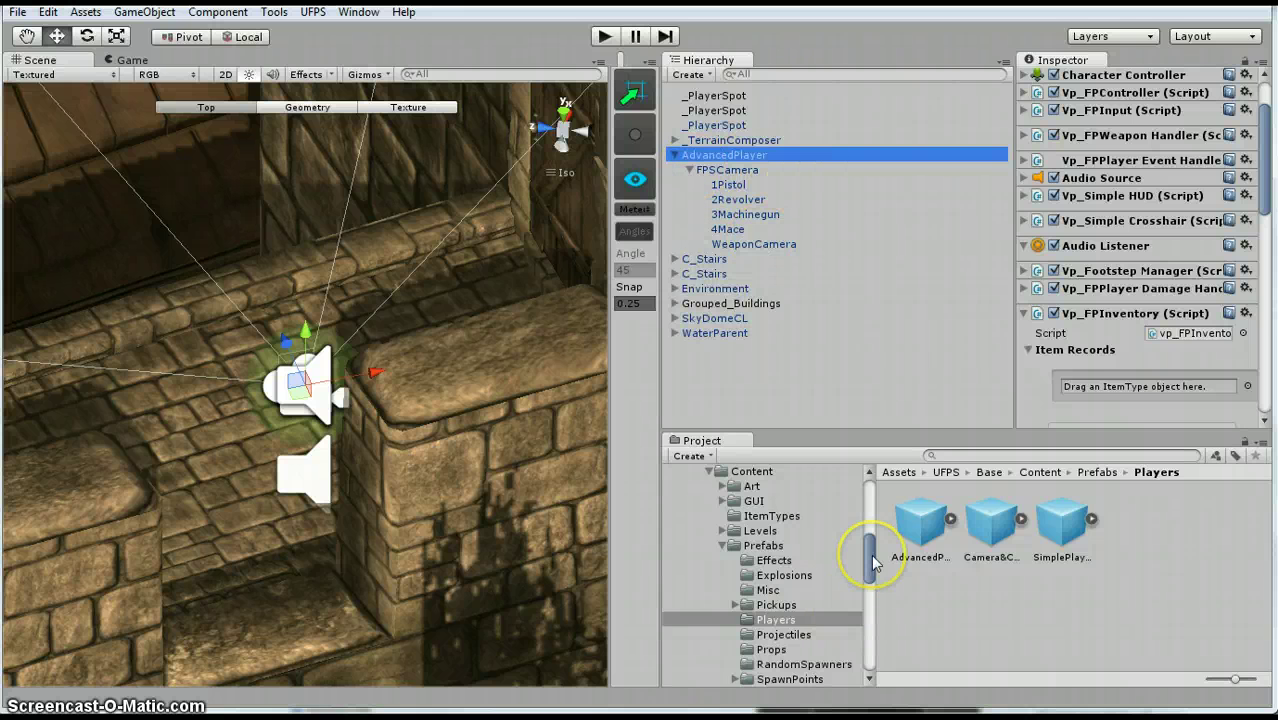
Open the Sword folder of MYFG-Weapon Pack Lite and examine the Sword07 prefab from another angle in the preview.
{"action": "left_click_drag", "start_coordinate": [870, 563], "coordinate": [871, 655]}
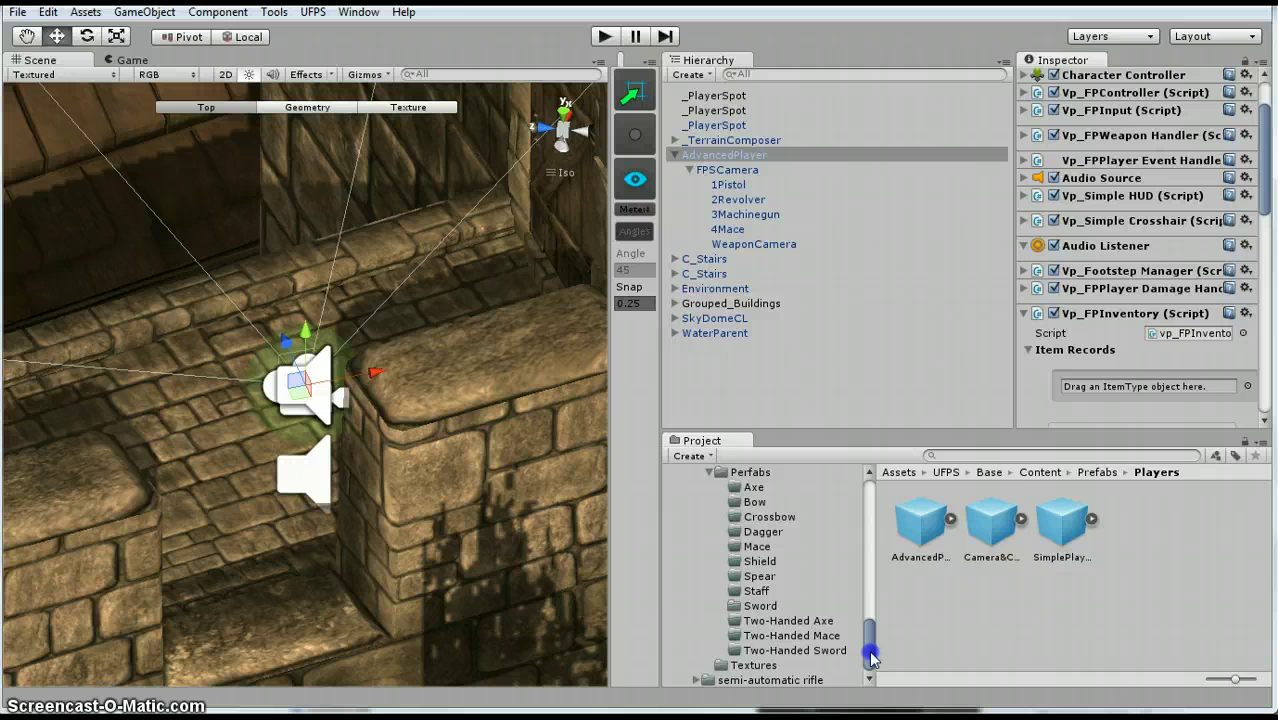
{"action": "left_click", "coordinate": [760, 605]}
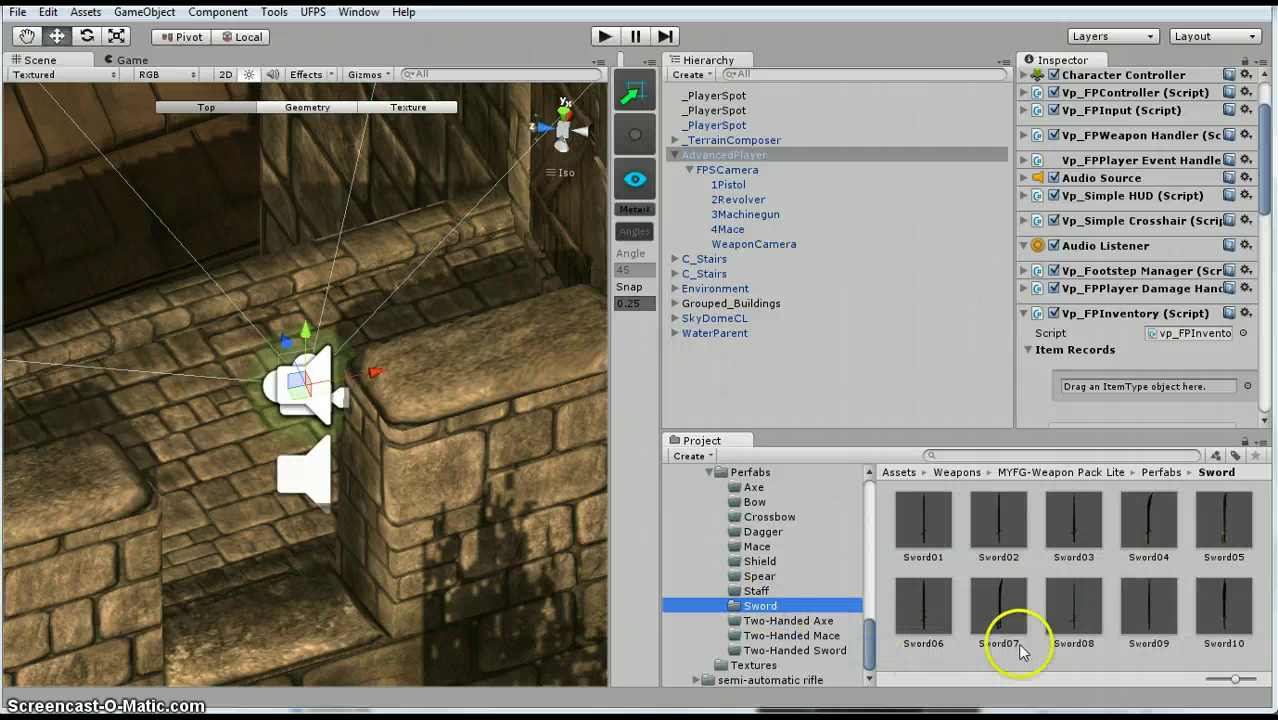
{"action": "left_click", "coordinate": [993, 625]}
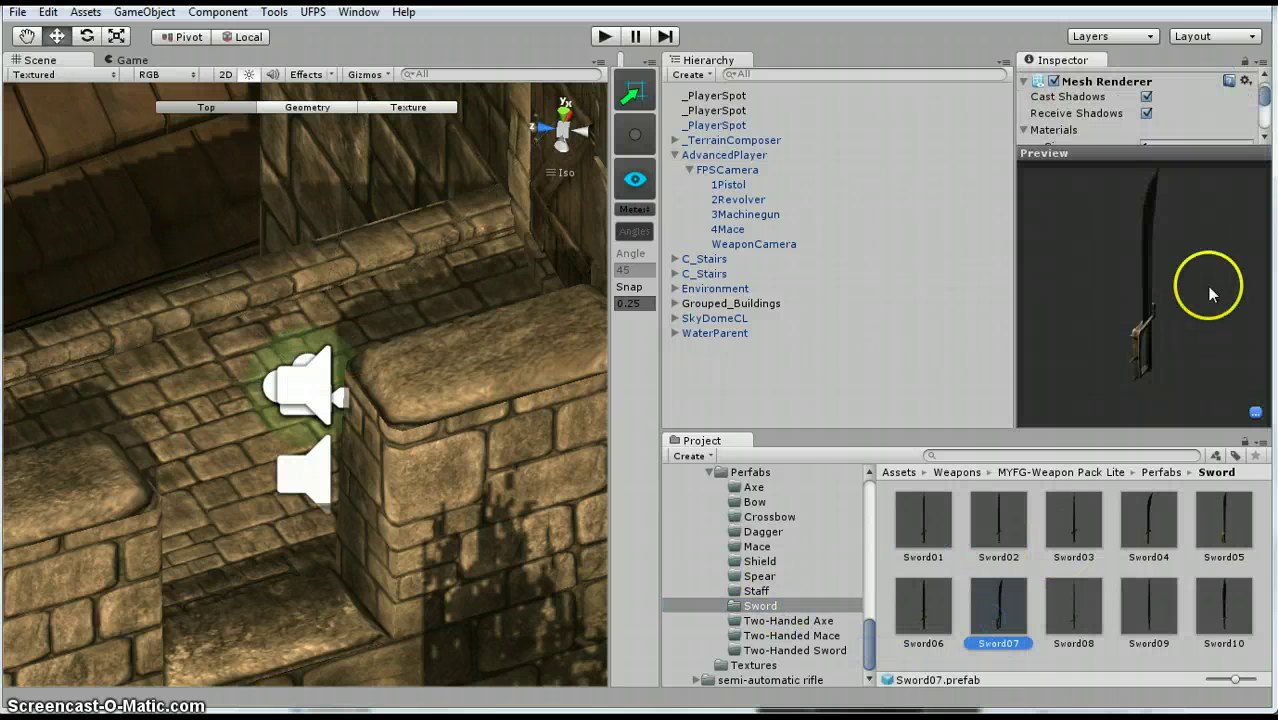
{"action": "left_click", "coordinate": [1192, 340]}
{"action": "left_click_drag", "start_coordinate": [1192, 340], "coordinate": [1093, 292]}
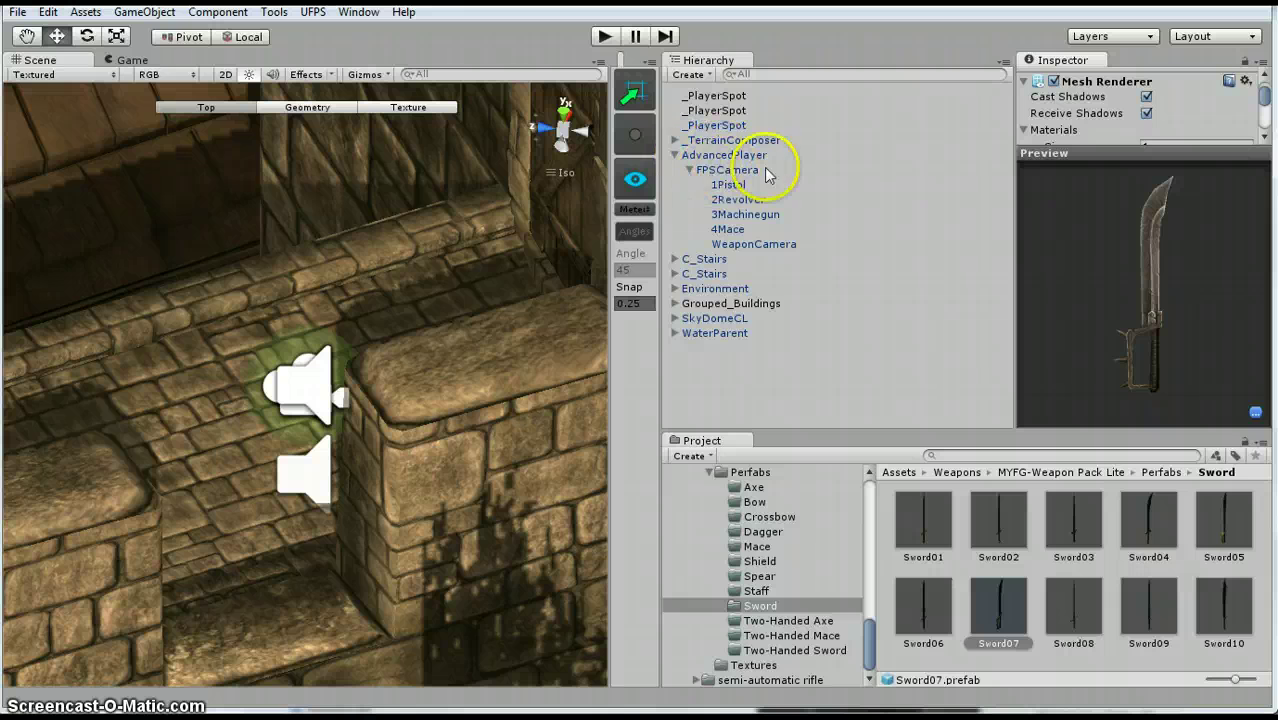
Duplicate the 4Mace weapon under the player's FPSCamera.
{"action": "left_click", "coordinate": [687, 171]}
{"action": "left_click", "coordinate": [688, 171]}
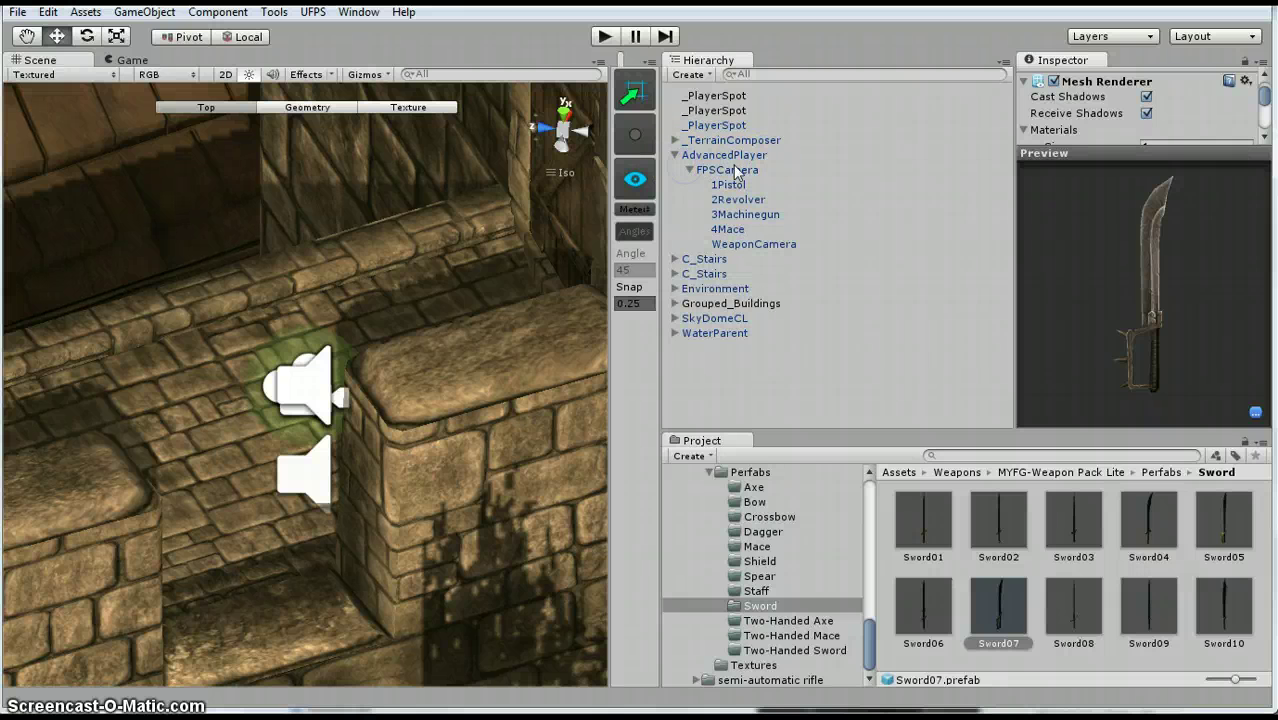
{"action": "left_click", "coordinate": [735, 229]}
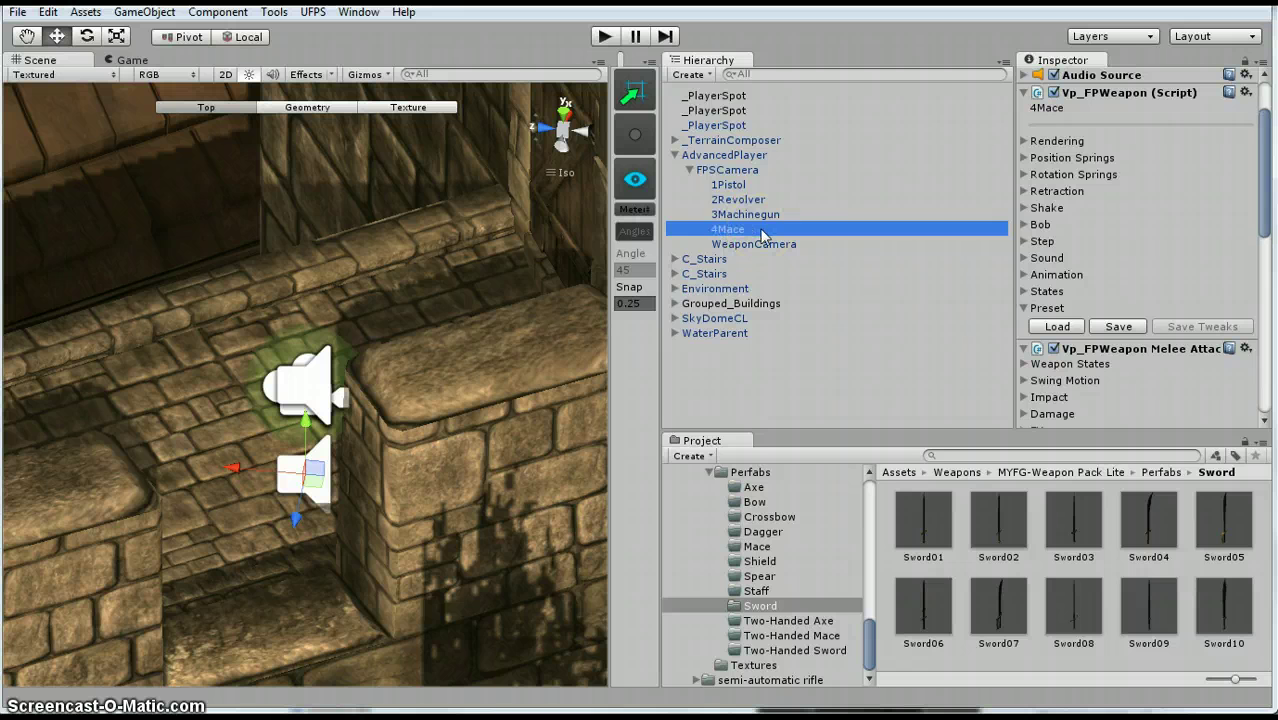
{"action": "key", "text": "ctrl+d"}
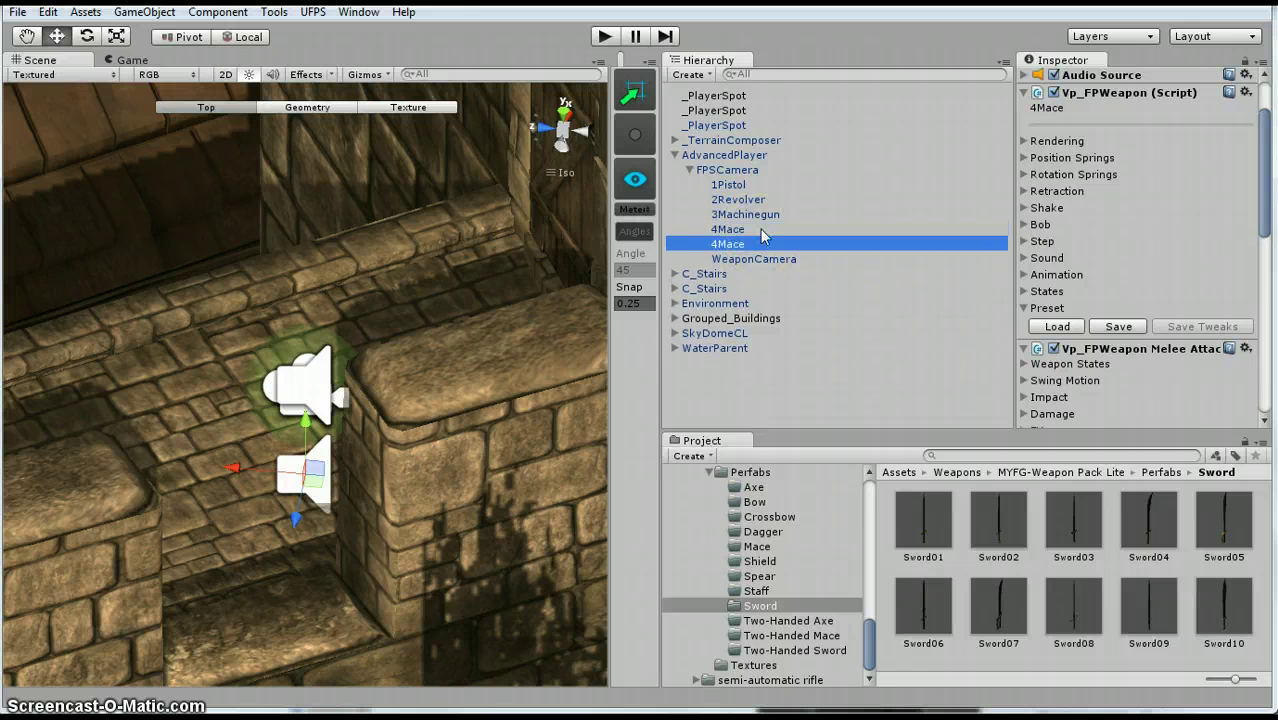
Rename the duplicated mace weapon to 5Sword06.
{"action": "scroll", "coordinate": [1095, 196], "scroll_direction": "up", "scroll_amount": 2}
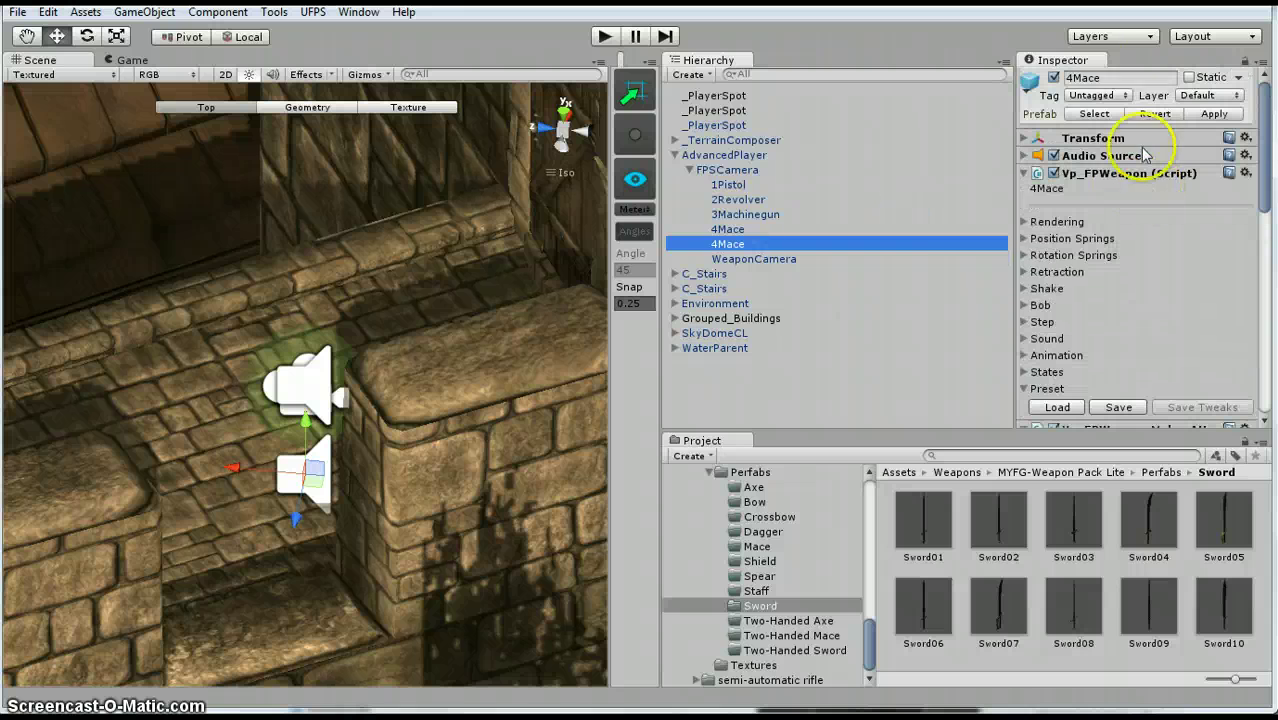
{"action": "left_click", "coordinate": [1116, 77]}
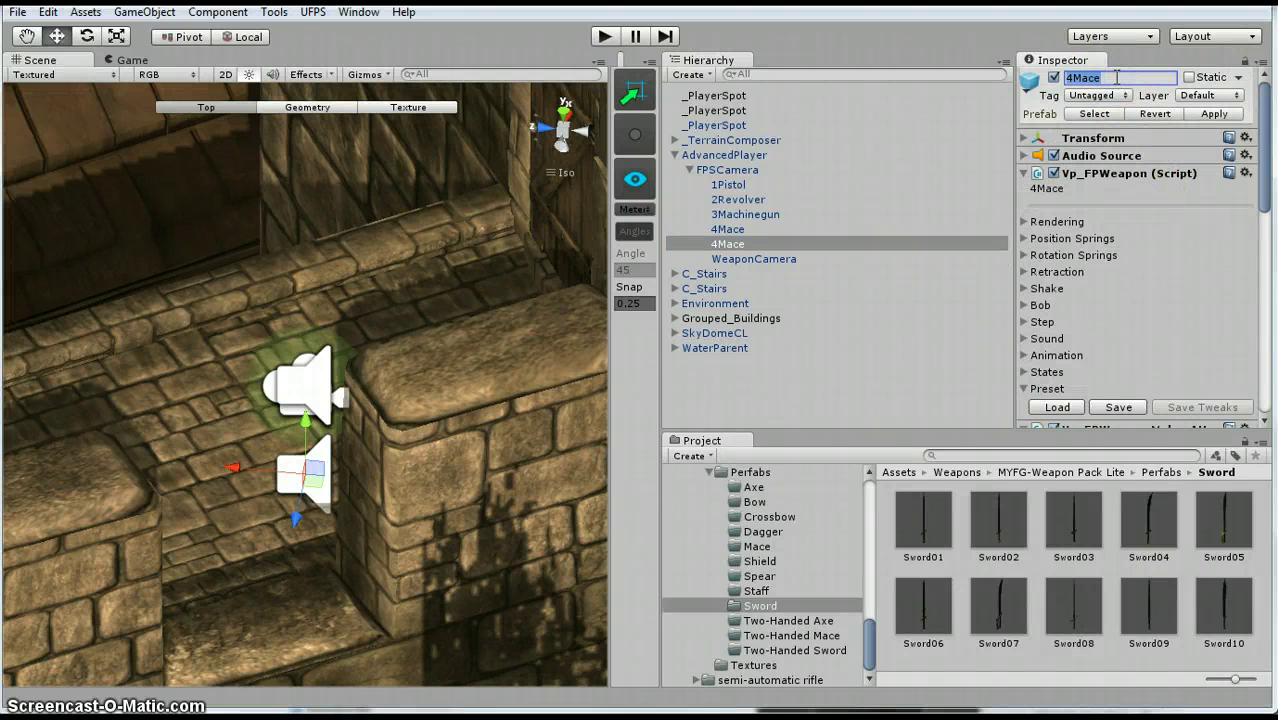
{"action": "type", "text": "5Sword"}
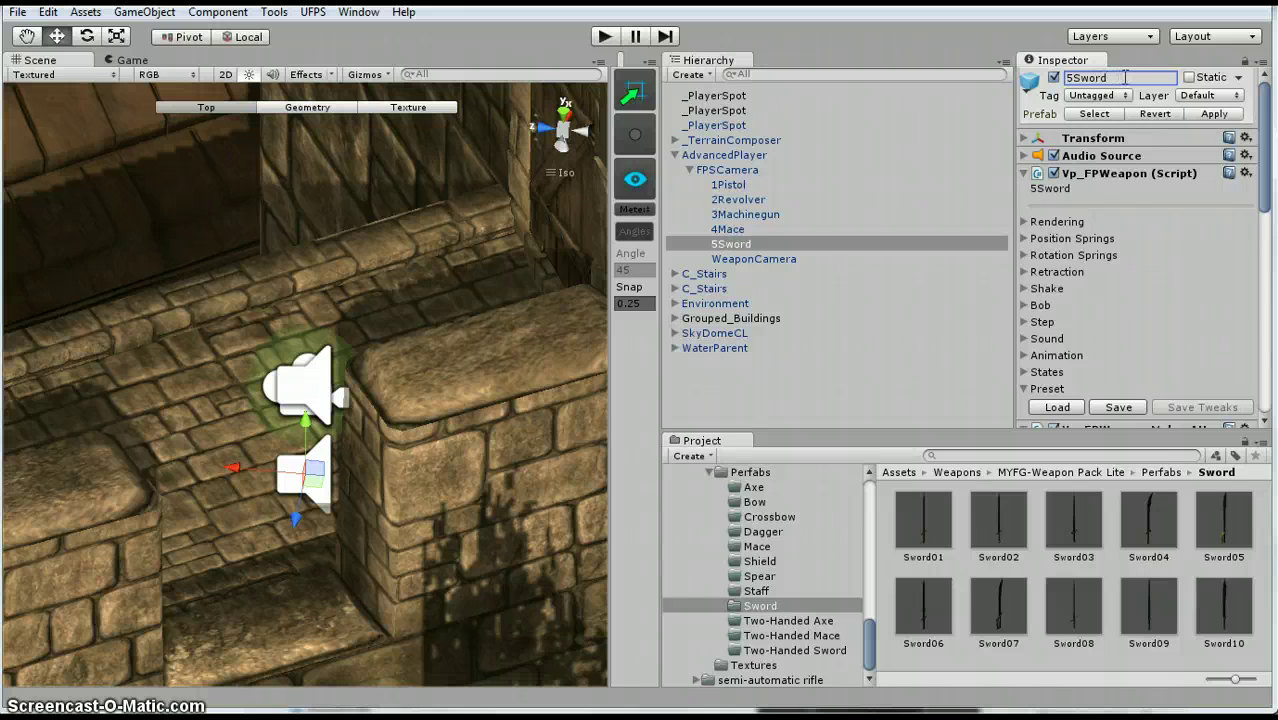
{"action": "left_click", "coordinate": [1125, 77]}
{"action": "left_click", "coordinate": [1123, 76]}
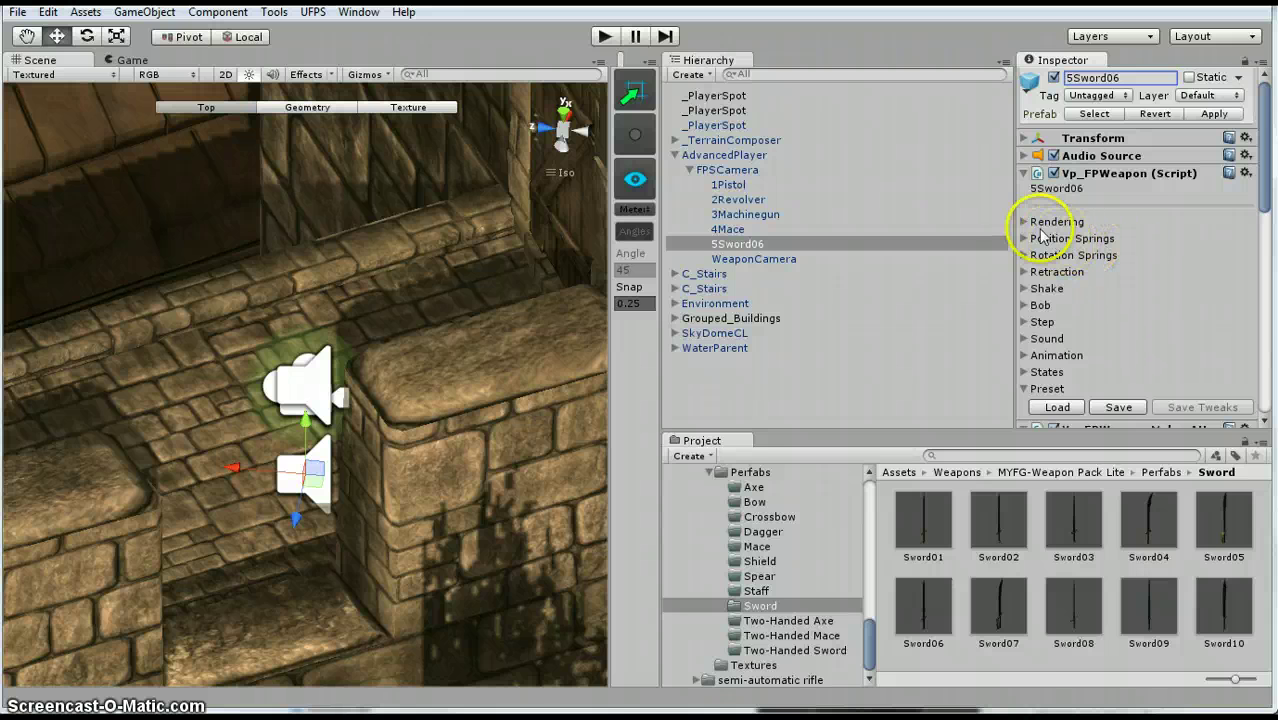
Locate the Mace prefab assigned in 5Sword06's Rendering settings, place a copy in the scene, and frame it for inspection.
{"action": "left_click", "coordinate": [1025, 222]}
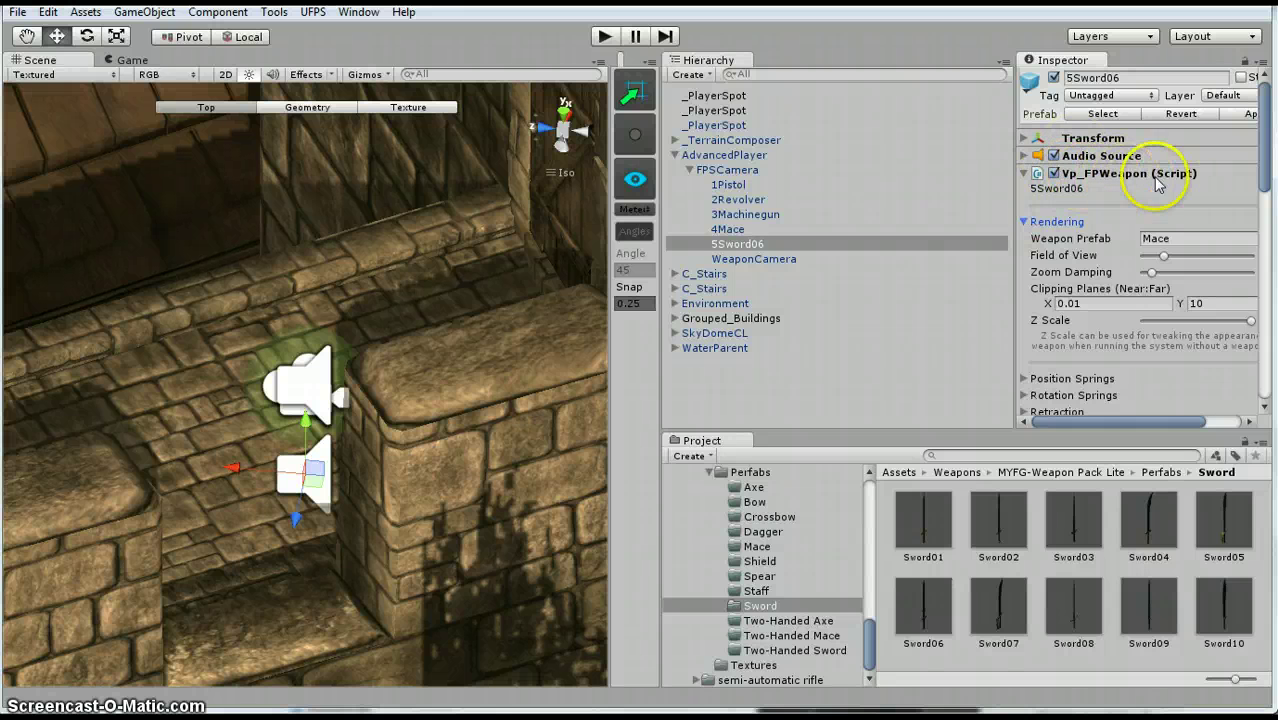
{"action": "left_click", "coordinate": [1165, 245]}
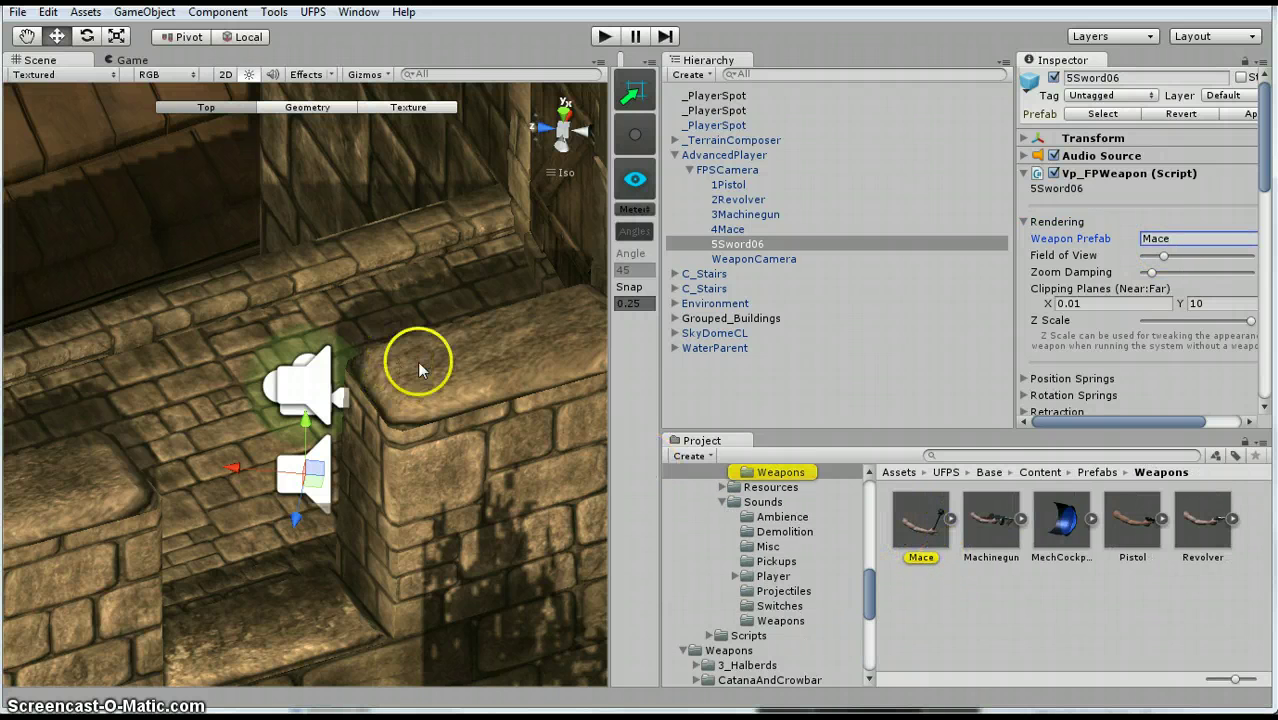
{"action": "left_click_drag", "start_coordinate": [422, 362], "coordinate": [650, 415], "text": "alt"}
{"action": "left_click_drag", "start_coordinate": [912, 528], "coordinate": [322, 323]}
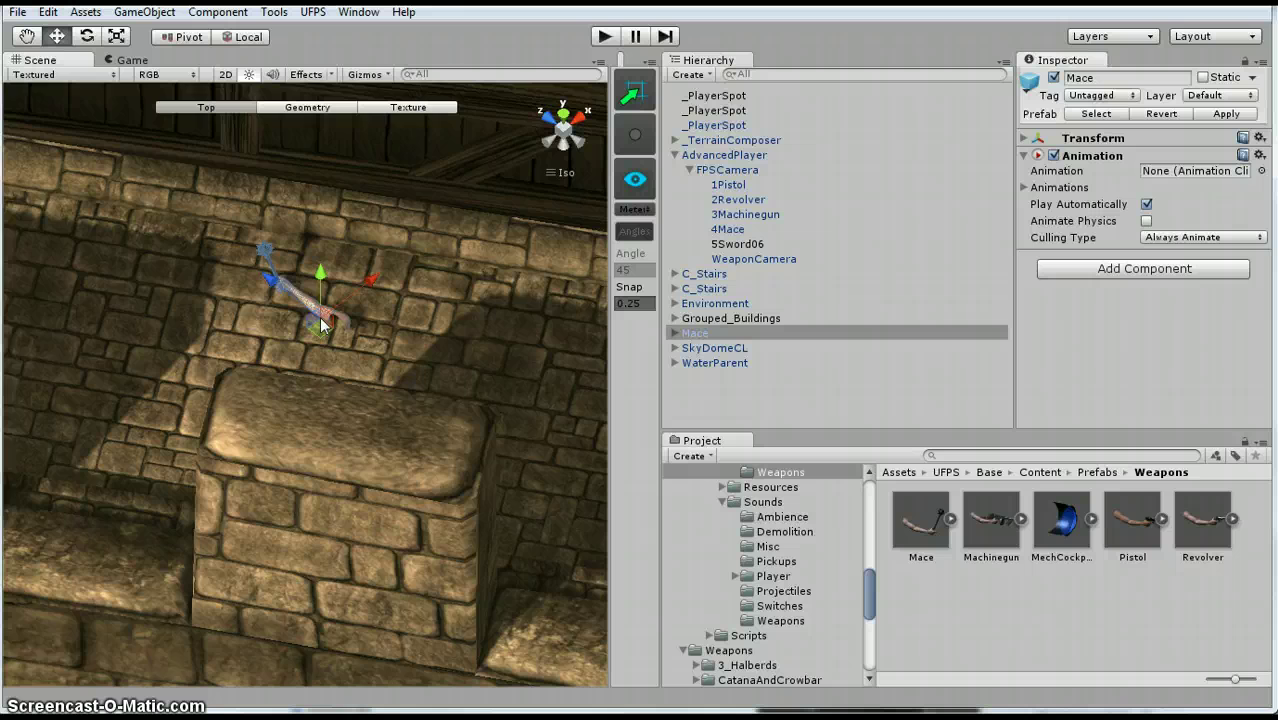
{"action": "key", "text": "f"}
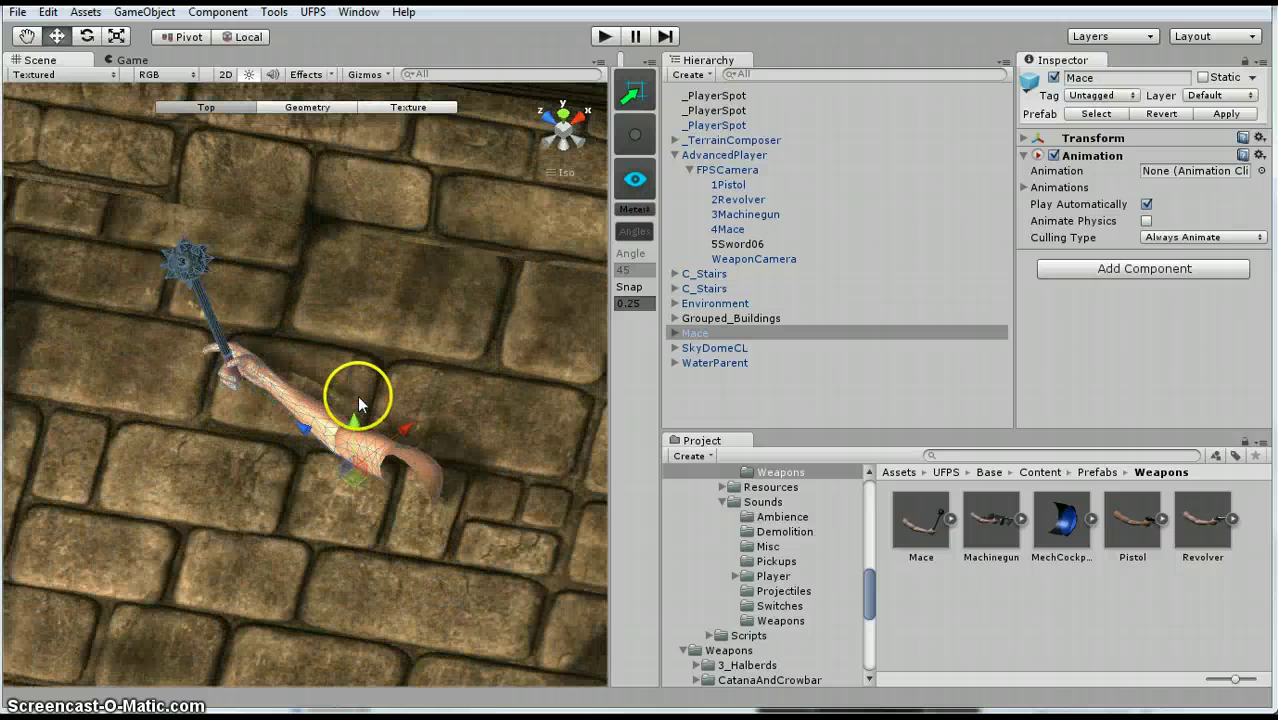
{"action": "left_click_drag", "start_coordinate": [396, 447], "coordinate": [443, 322], "text": "alt"}
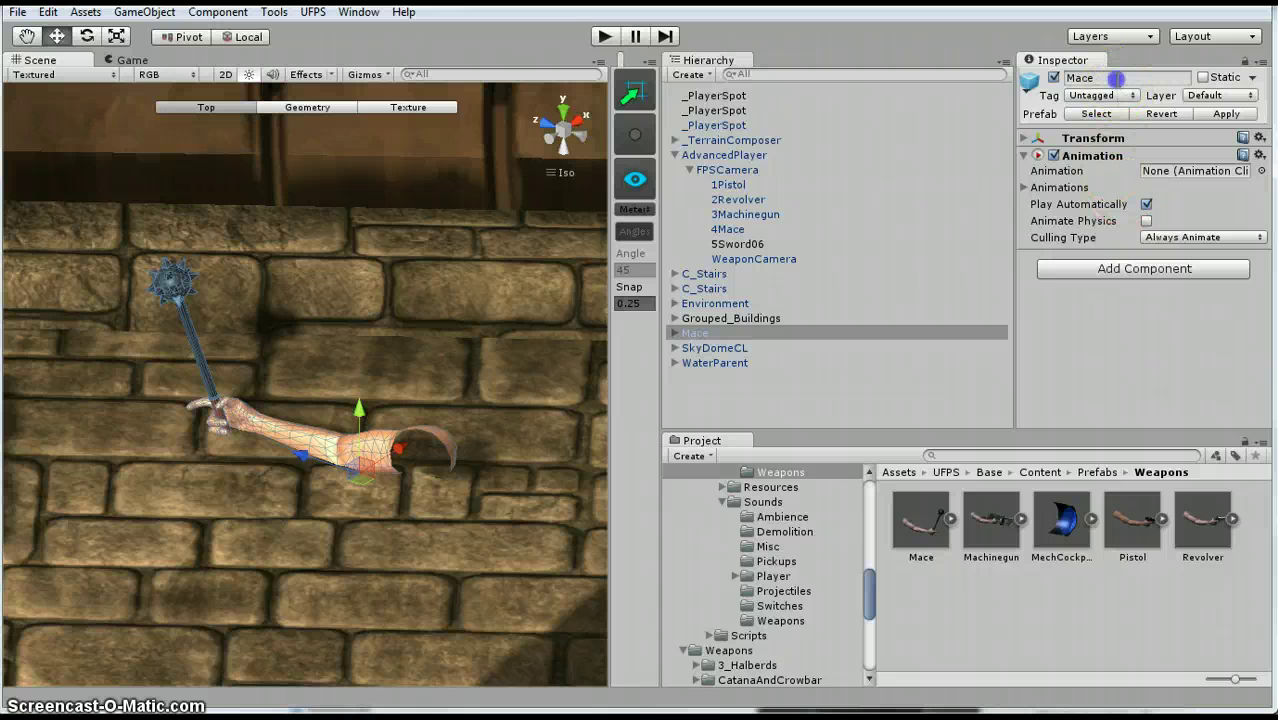
Rename the Mace instance placed in the scene to Sword06.
{"action": "left_click", "coordinate": [1118, 78]}
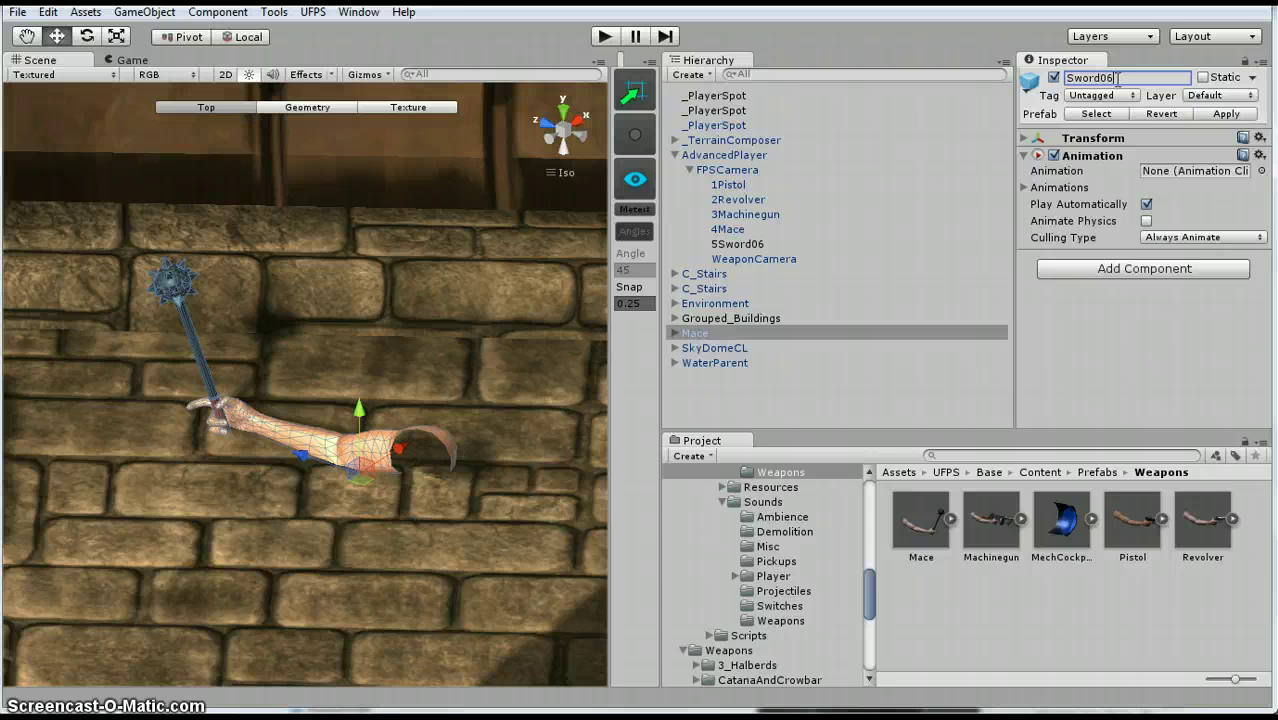
{"action": "key", "text": "Return"}
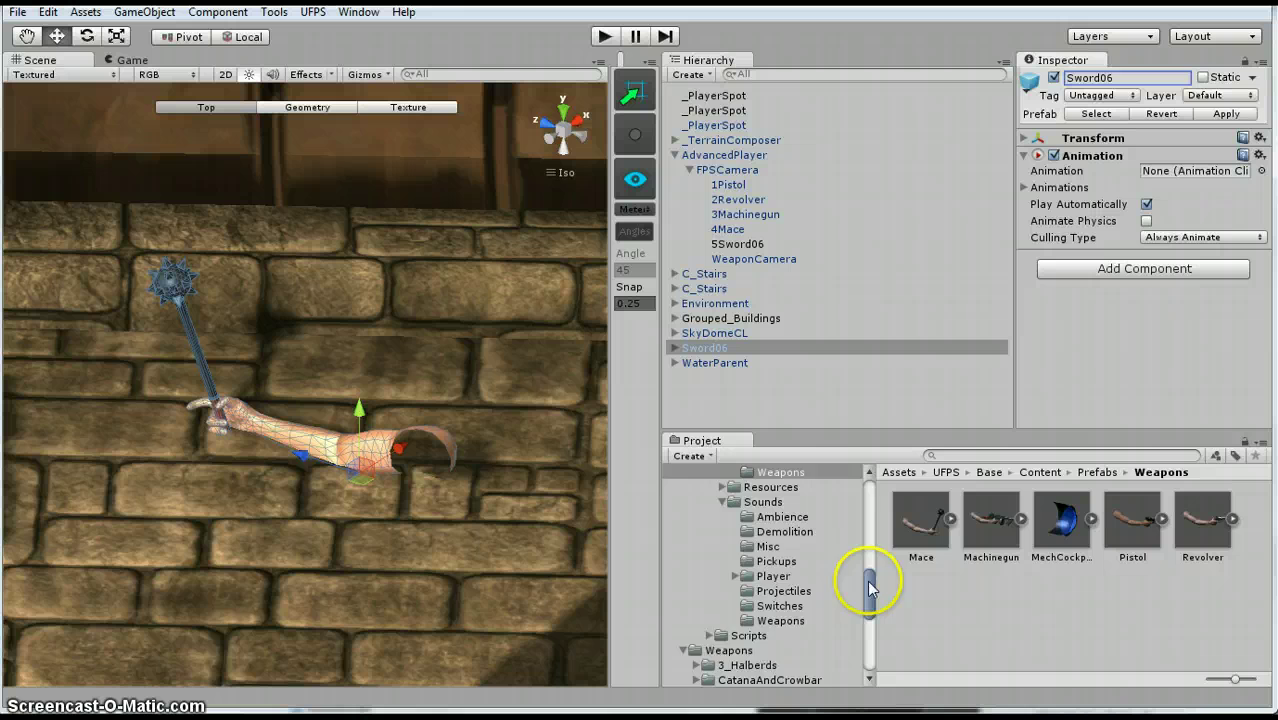
{"action": "left_click_drag", "start_coordinate": [869, 588], "coordinate": [875, 505]}
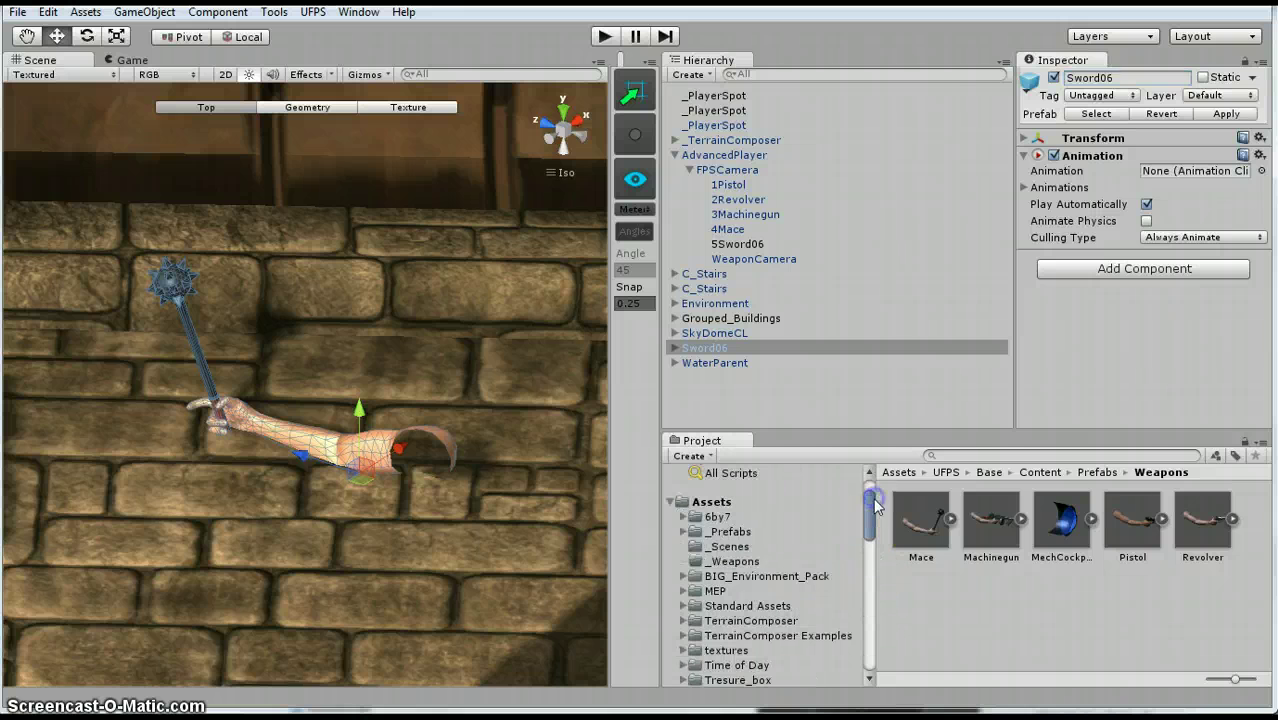
Create a prefab from the scene's Sword06 object in the _Weapons folder.
{"action": "left_click", "coordinate": [740, 561]}
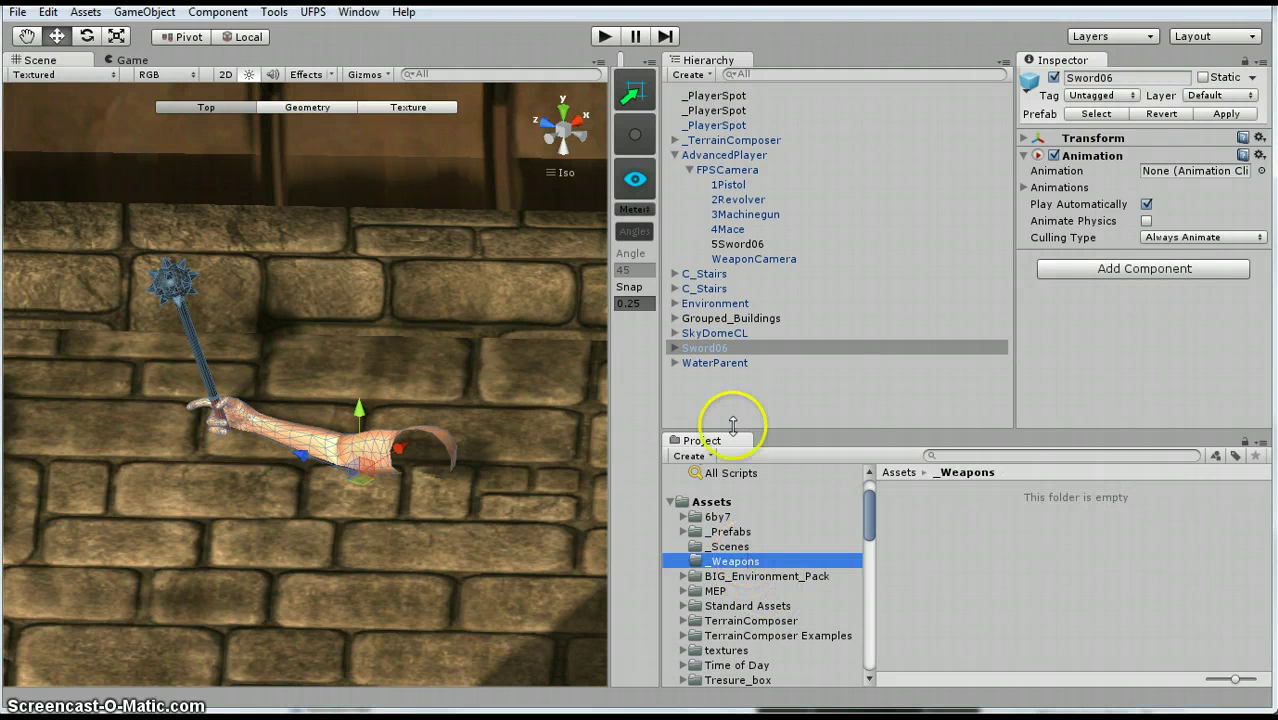
{"action": "left_click_drag", "start_coordinate": [708, 348], "coordinate": [970, 557]}
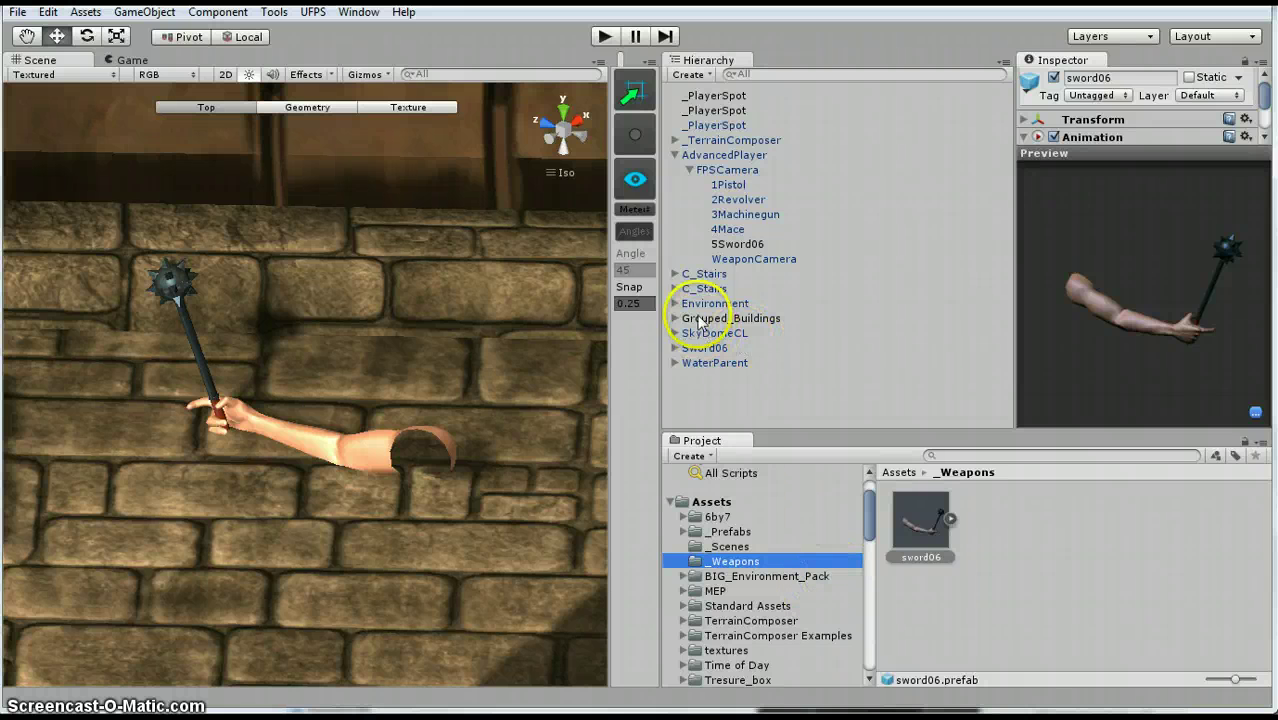
Add the Sword06 prefab from the MYFG-Weapon Pack Lite Sword folder as a child of the scene's Sword06 object.
{"action": "left_click", "coordinate": [674, 347]}
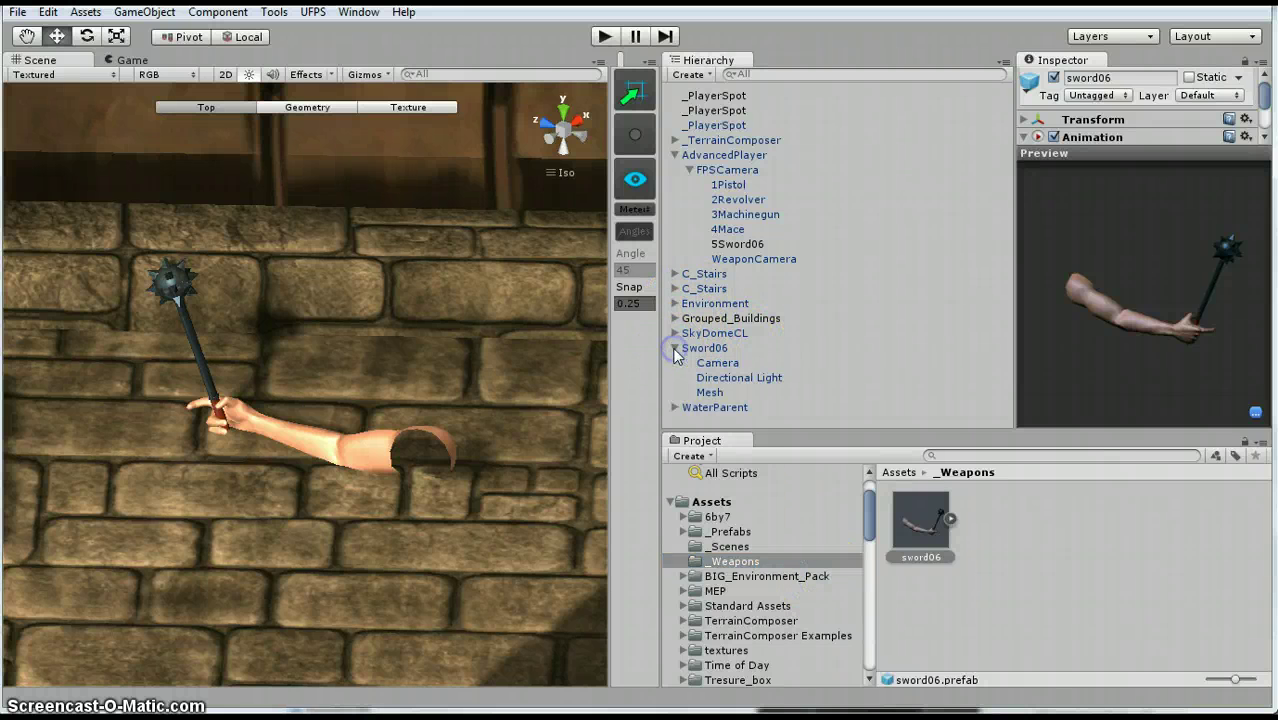
{"action": "scroll", "coordinate": [785, 562], "scroll_direction": "down", "scroll_amount": 6}
{"action": "scroll", "coordinate": [785, 560], "scroll_direction": "down", "scroll_amount": 10}
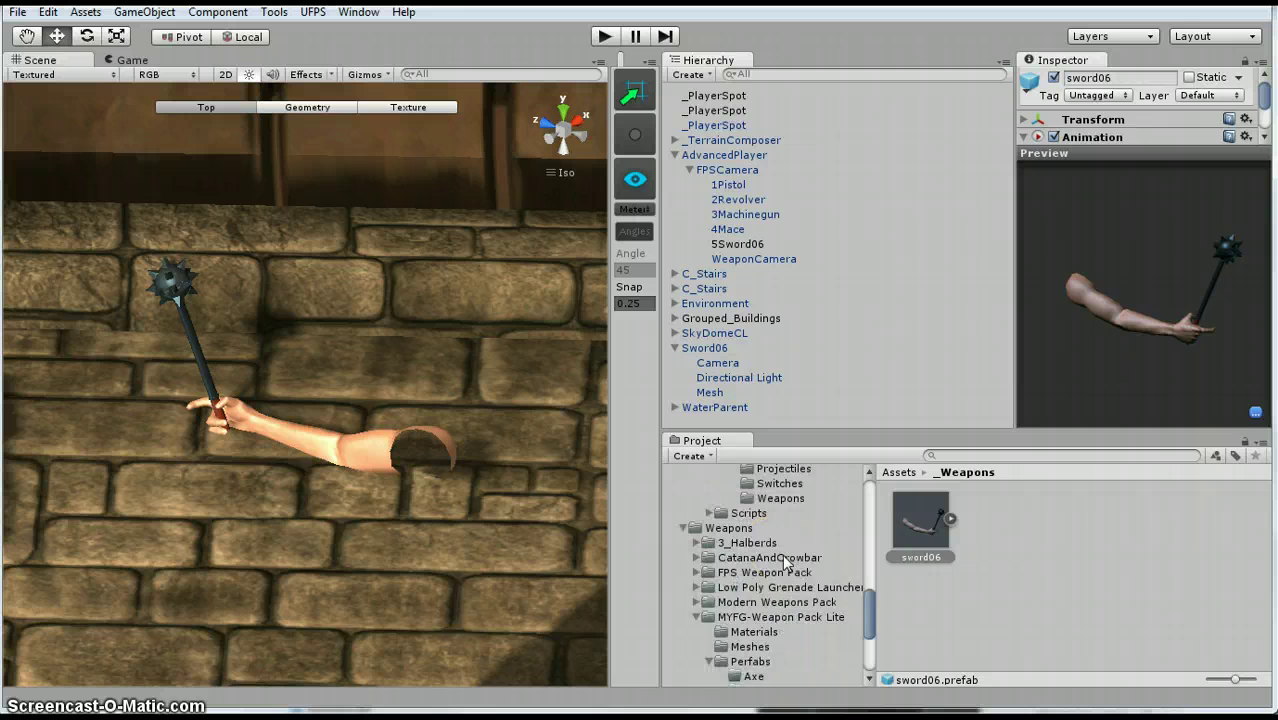
{"action": "left_click", "coordinate": [762, 606]}
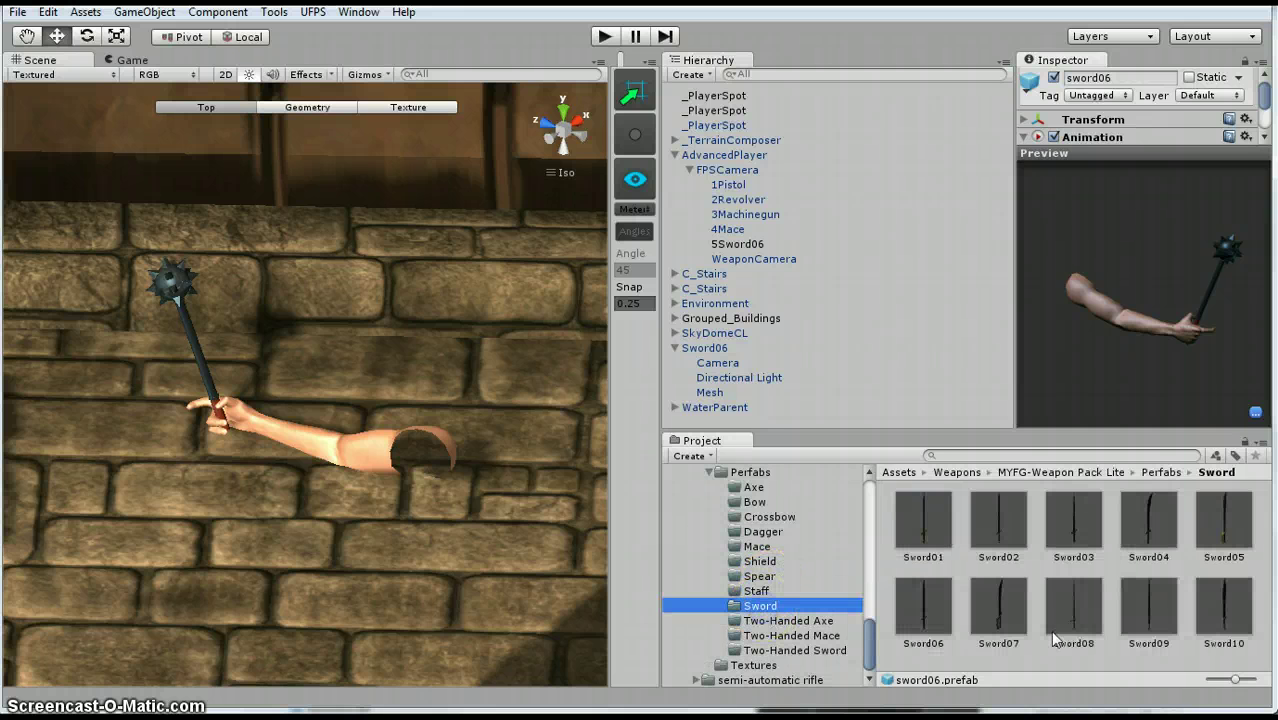
{"action": "left_click", "coordinate": [925, 612]}
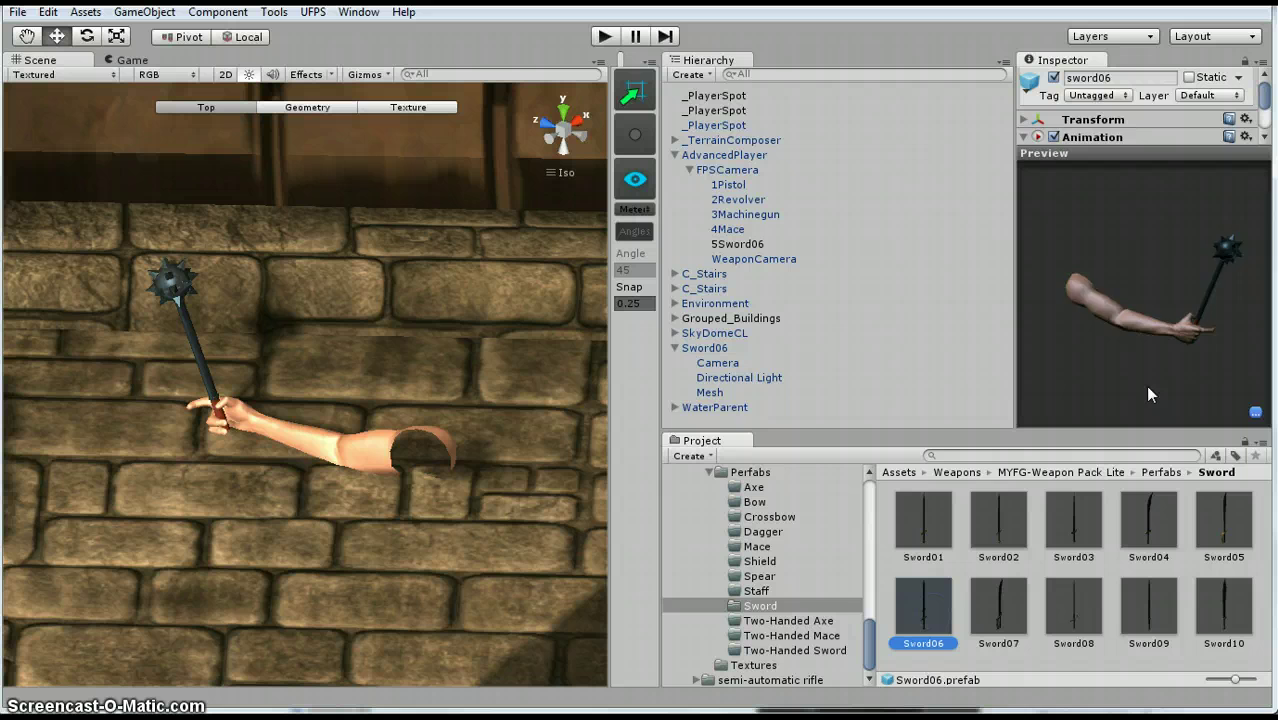
{"action": "left_click_drag", "start_coordinate": [1157, 341], "coordinate": [1065, 291]}
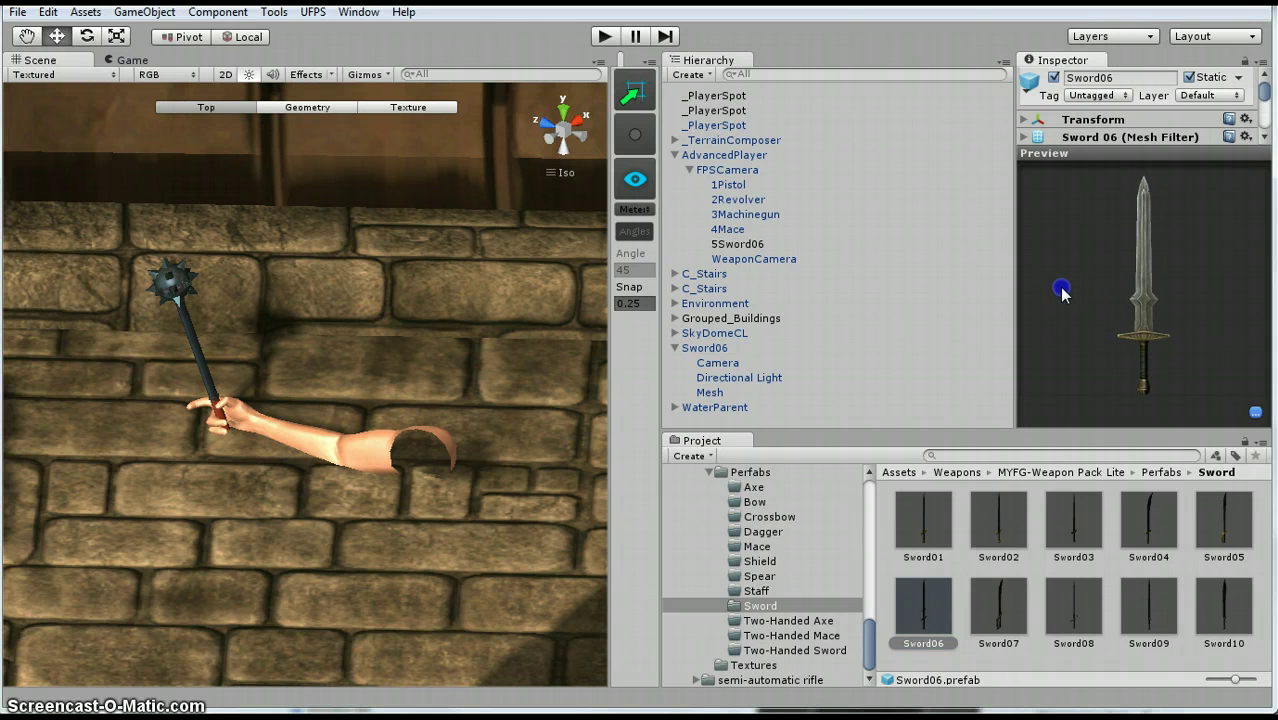
{"action": "left_click_drag", "start_coordinate": [928, 606], "coordinate": [705, 351]}
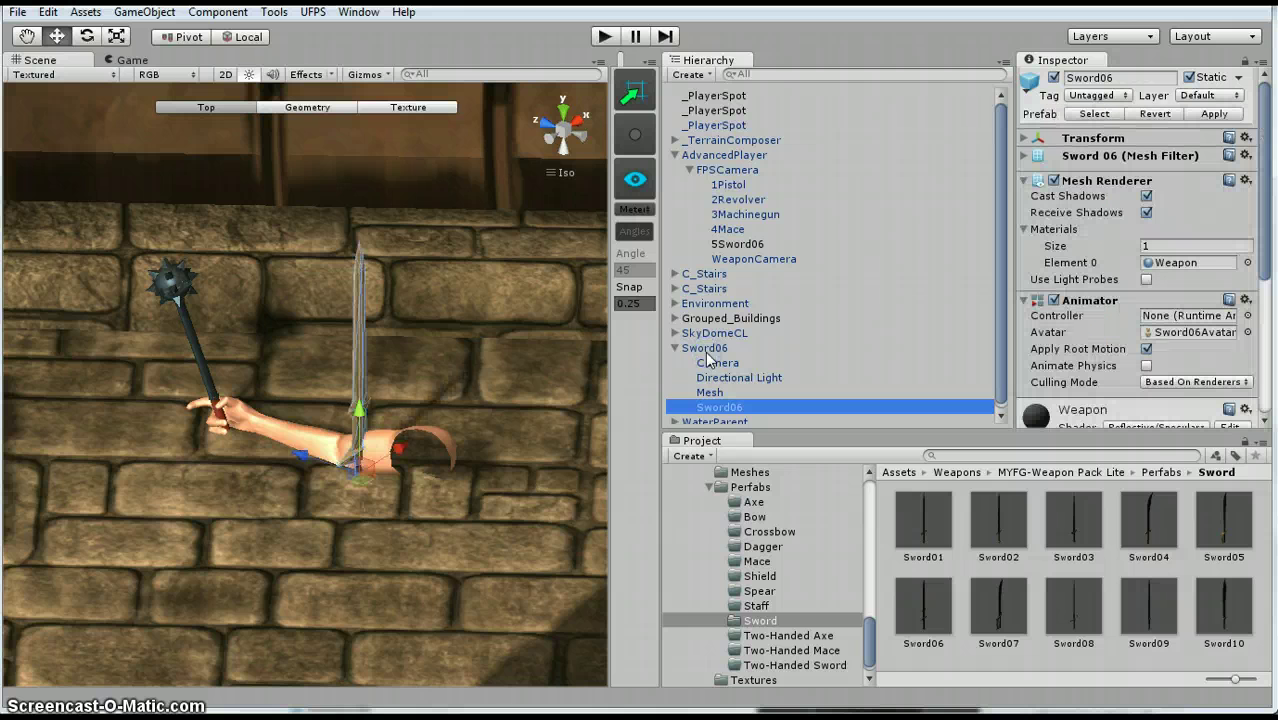
Move the child sword from the arm's origin to the hand, lining its grip up with the mace handle.
{"action": "left_click_drag", "start_coordinate": [306, 458], "coordinate": [163, 403]}
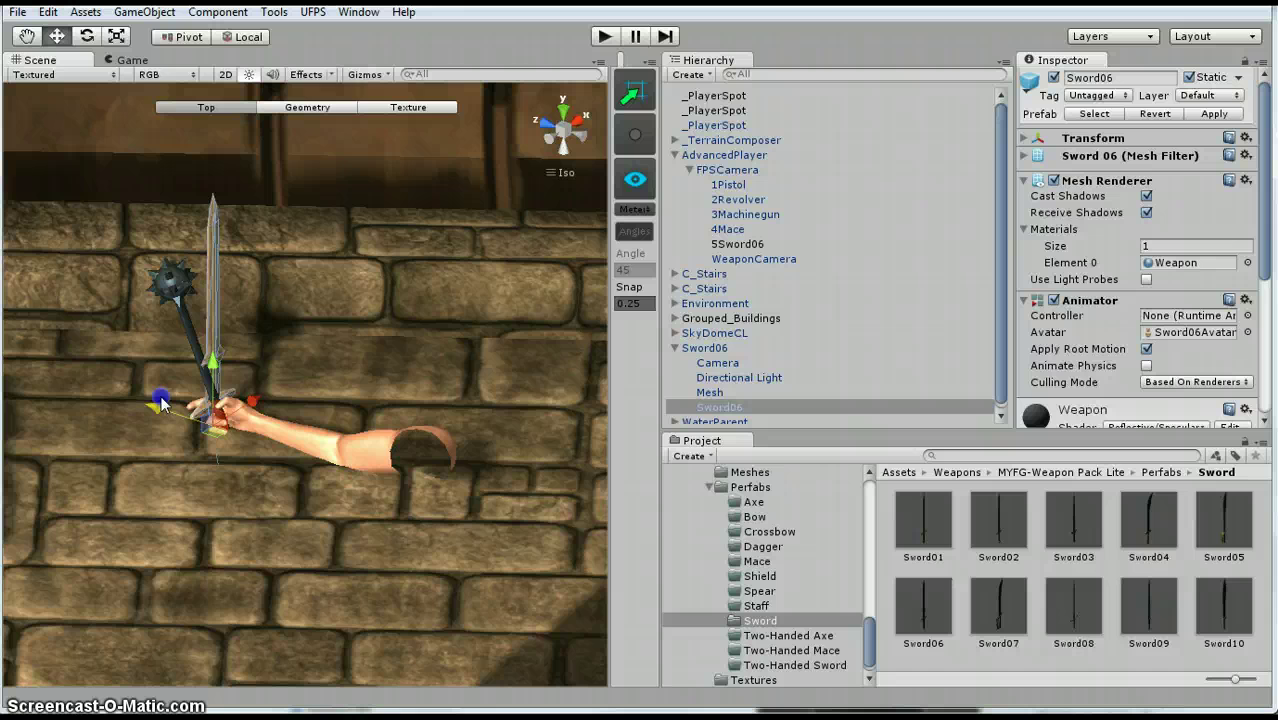
{"action": "left_click", "coordinate": [245, 401]}
{"action": "key", "text": "f"}
{"action": "scroll", "coordinate": [341, 429], "scroll_direction": "up", "scroll_amount": 5}
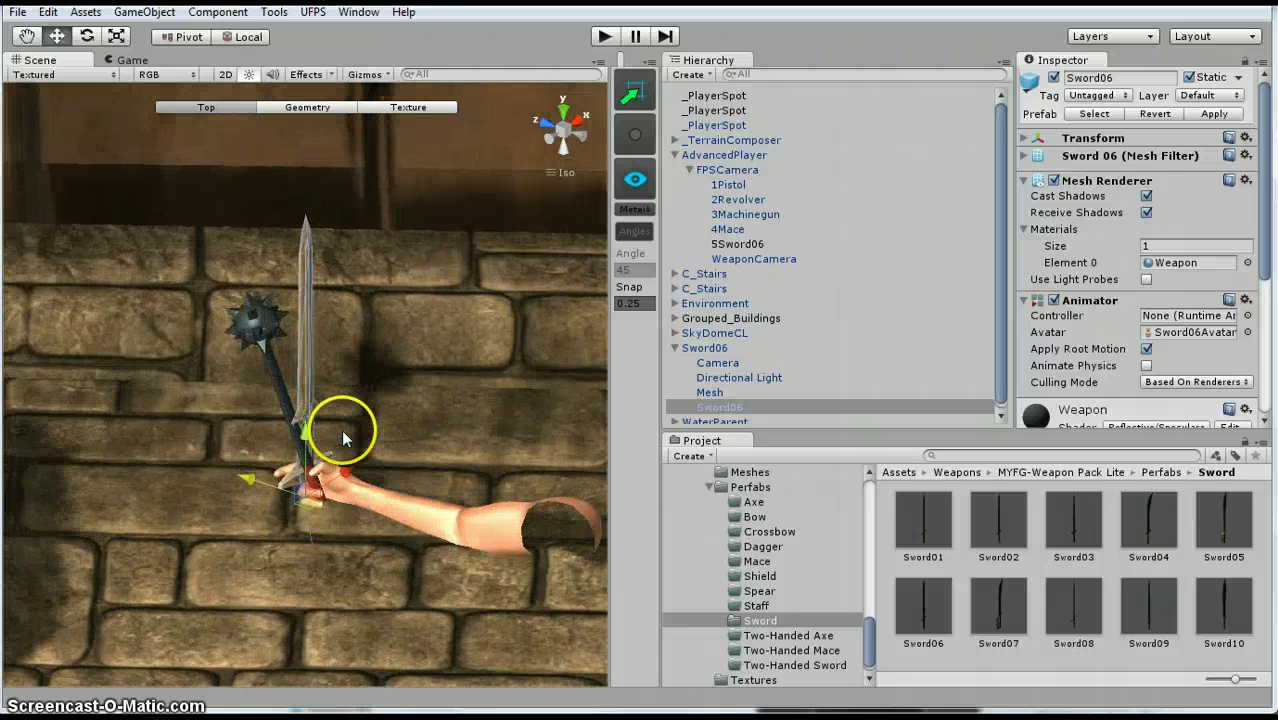
{"action": "scroll", "coordinate": [408, 488], "scroll_direction": "up", "scroll_amount": 3}
{"action": "left_click_drag", "start_coordinate": [408, 488], "coordinate": [266, 420], "text": "alt"}
{"action": "left_click_drag", "start_coordinate": [307, 494], "coordinate": [313, 532]}
{"action": "left_click_drag", "start_coordinate": [377, 506], "coordinate": [366, 513]}
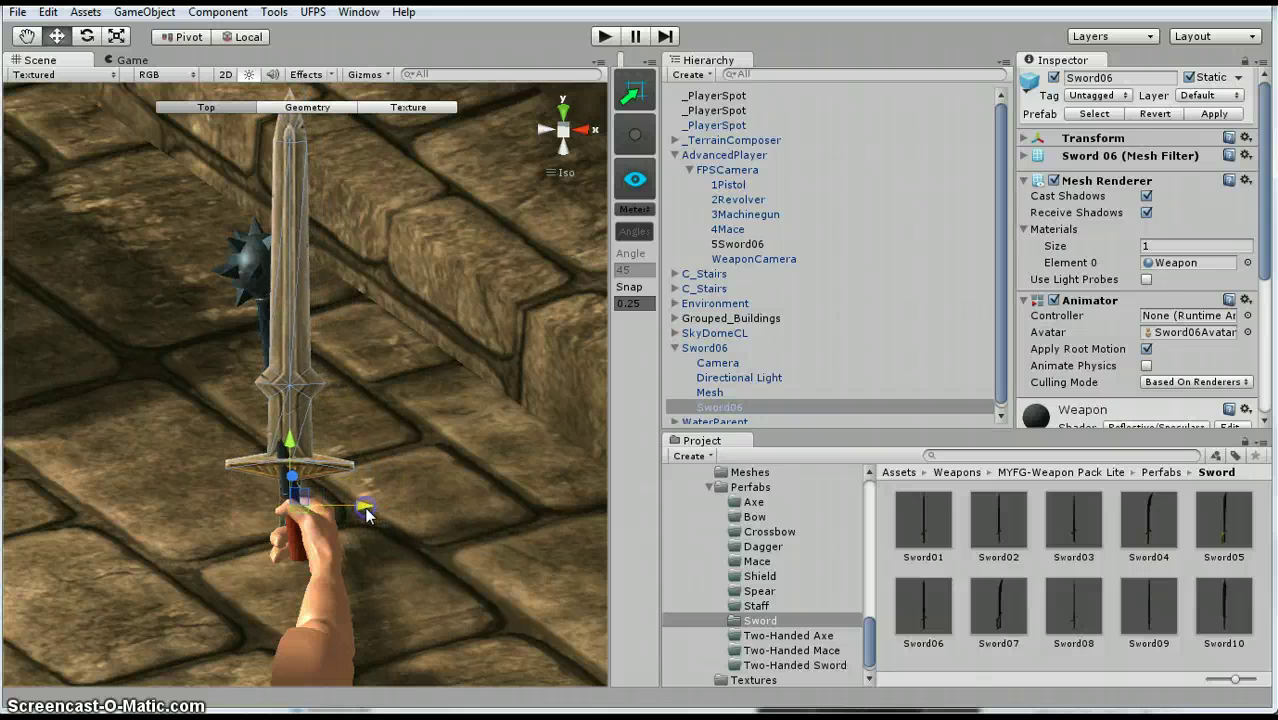
{"action": "left_click_drag", "start_coordinate": [292, 444], "coordinate": [294, 472]}
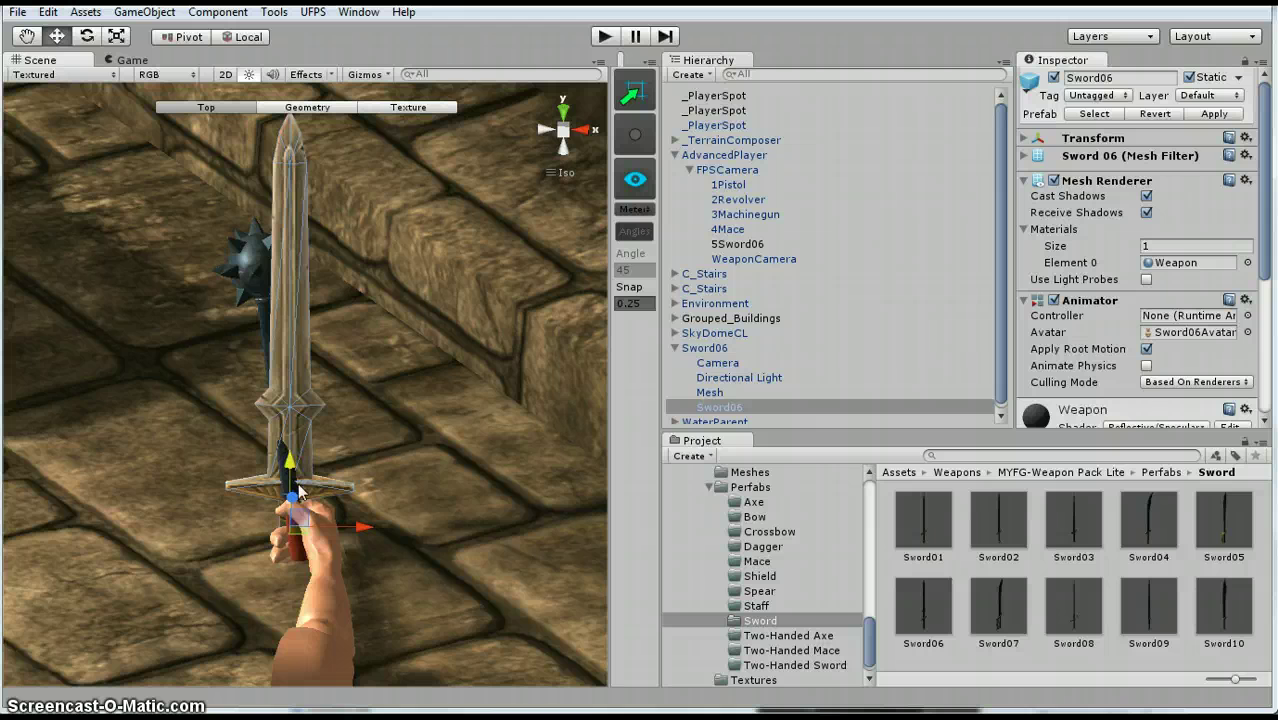
Rotate the child sword about its length and tilt it to follow the angle of the mace handle.
{"action": "key", "text": "e"}
{"action": "left_click", "coordinate": [336, 544]}
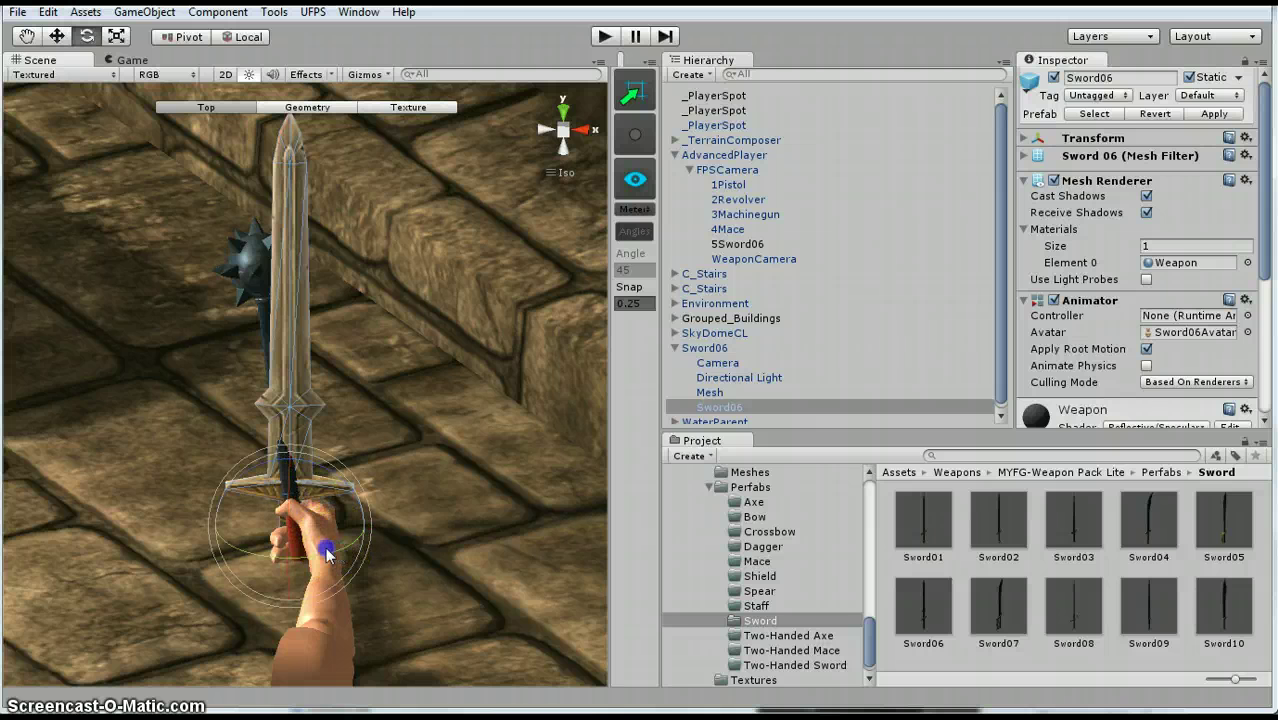
{"action": "left_click_drag", "start_coordinate": [327, 553], "coordinate": [240, 557]}
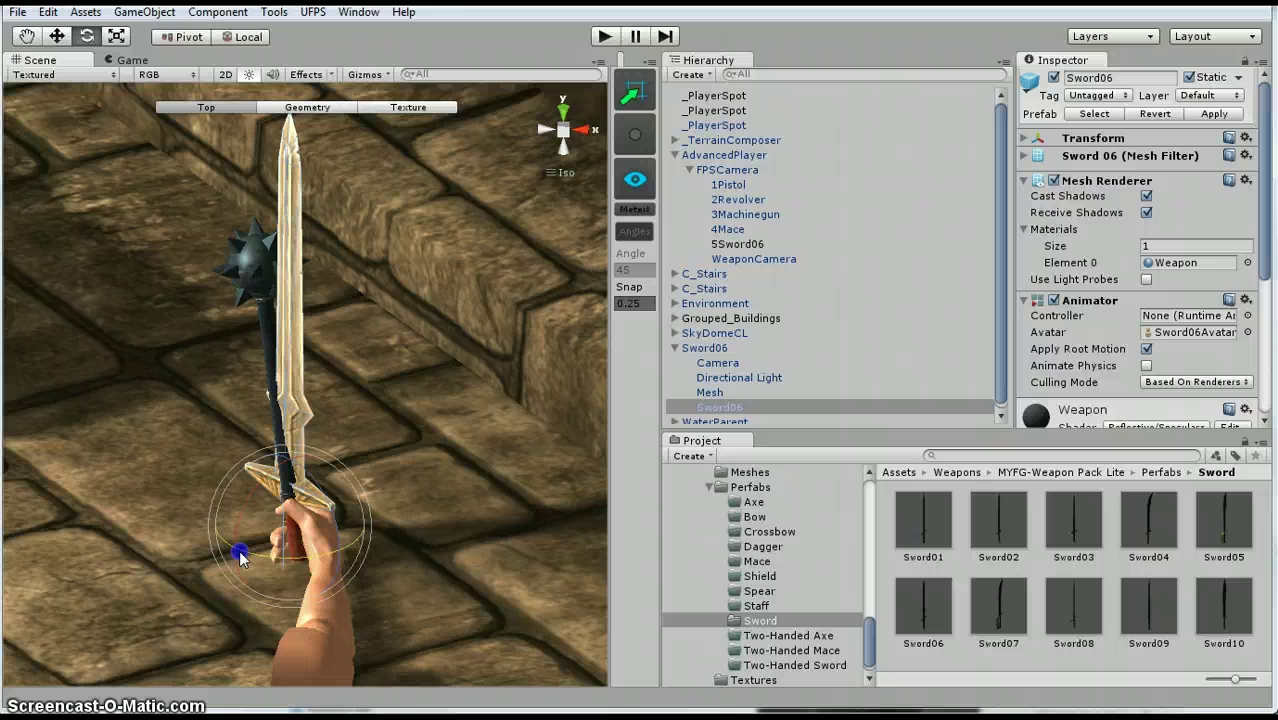
{"action": "left_click_drag", "start_coordinate": [391, 543], "coordinate": [531, 497], "text": "alt"}
{"action": "left_click_drag", "start_coordinate": [342, 493], "coordinate": [318, 470]}
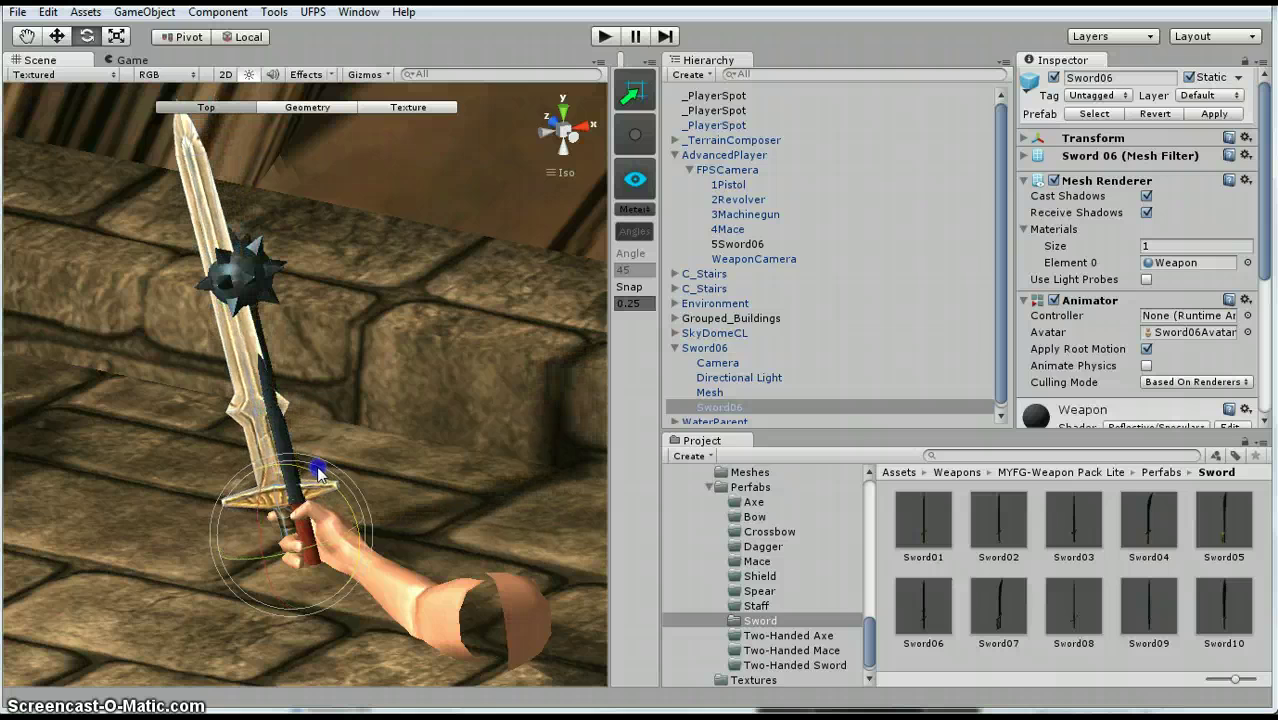
Reposition the rotated sword so its grip sits inside the fist over the mace handle.
{"action": "key", "text": "w"}
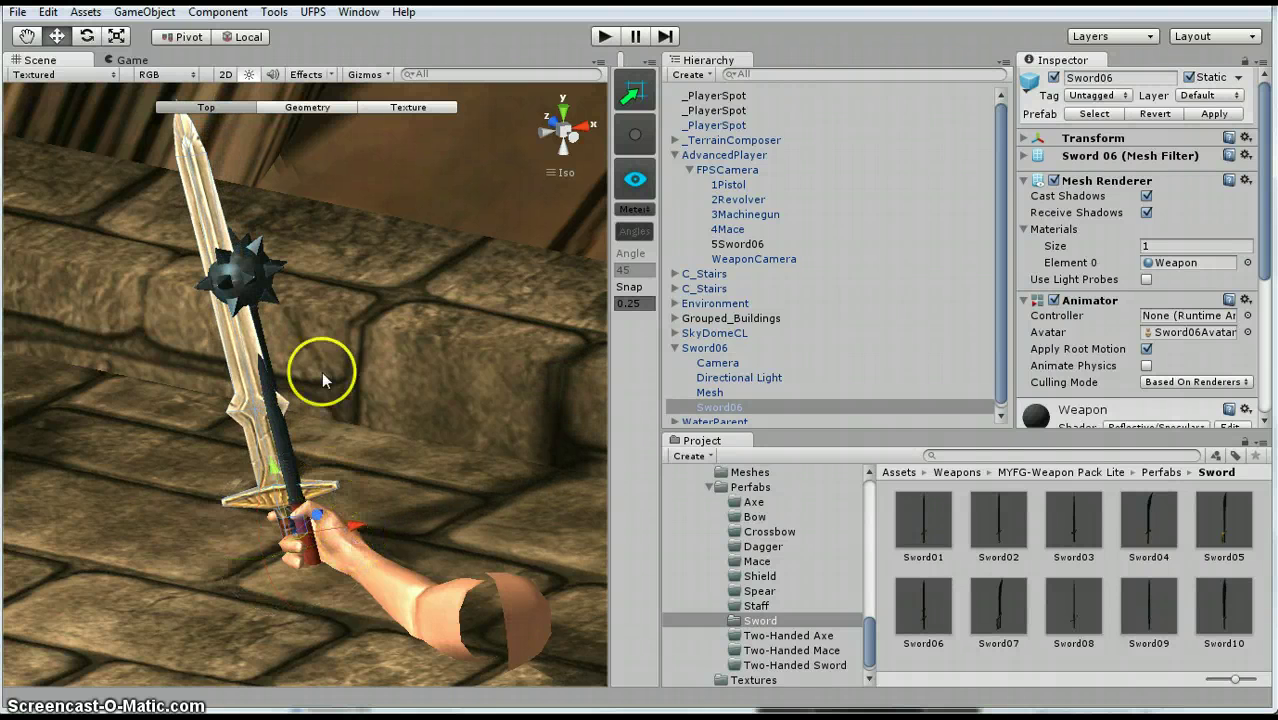
{"action": "left_click", "coordinate": [241, 37]}
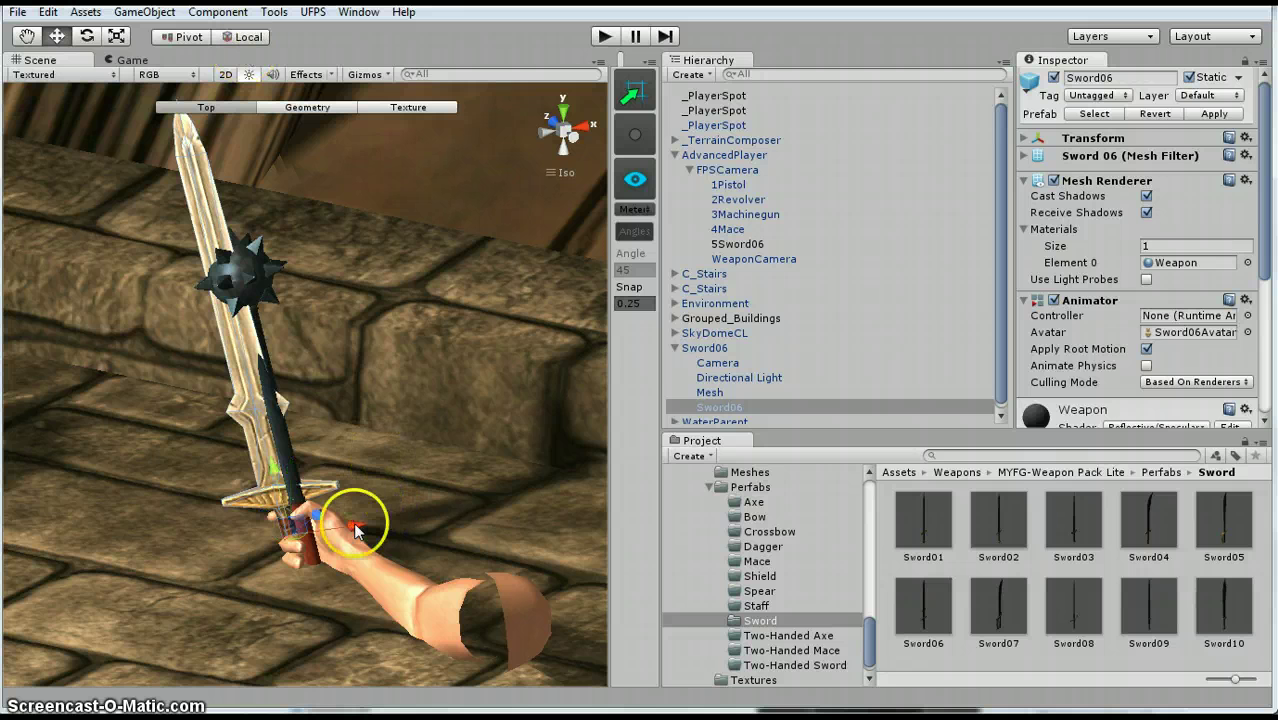
{"action": "left_click_drag", "start_coordinate": [354, 528], "coordinate": [384, 563]}
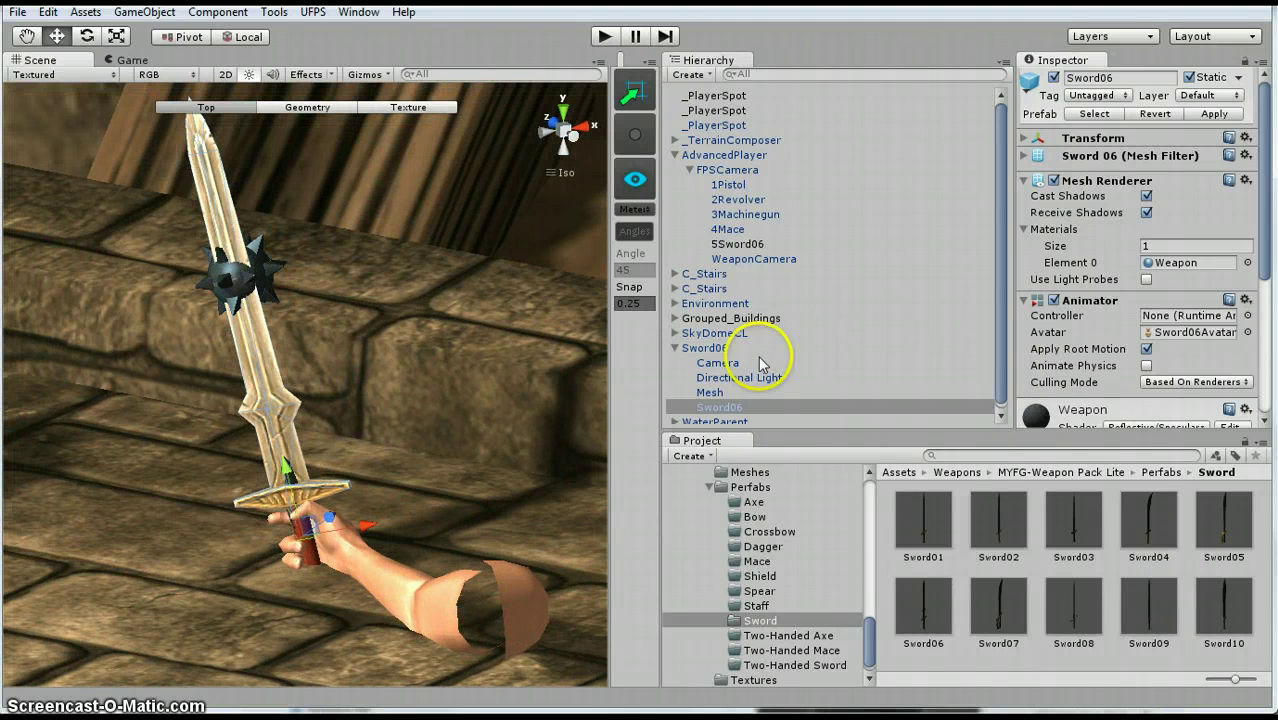
Hide the mace by reducing the Materials size of Sword06's Mesh child to 1, keeping only the Arm material.
{"action": "left_click", "coordinate": [741, 366]}
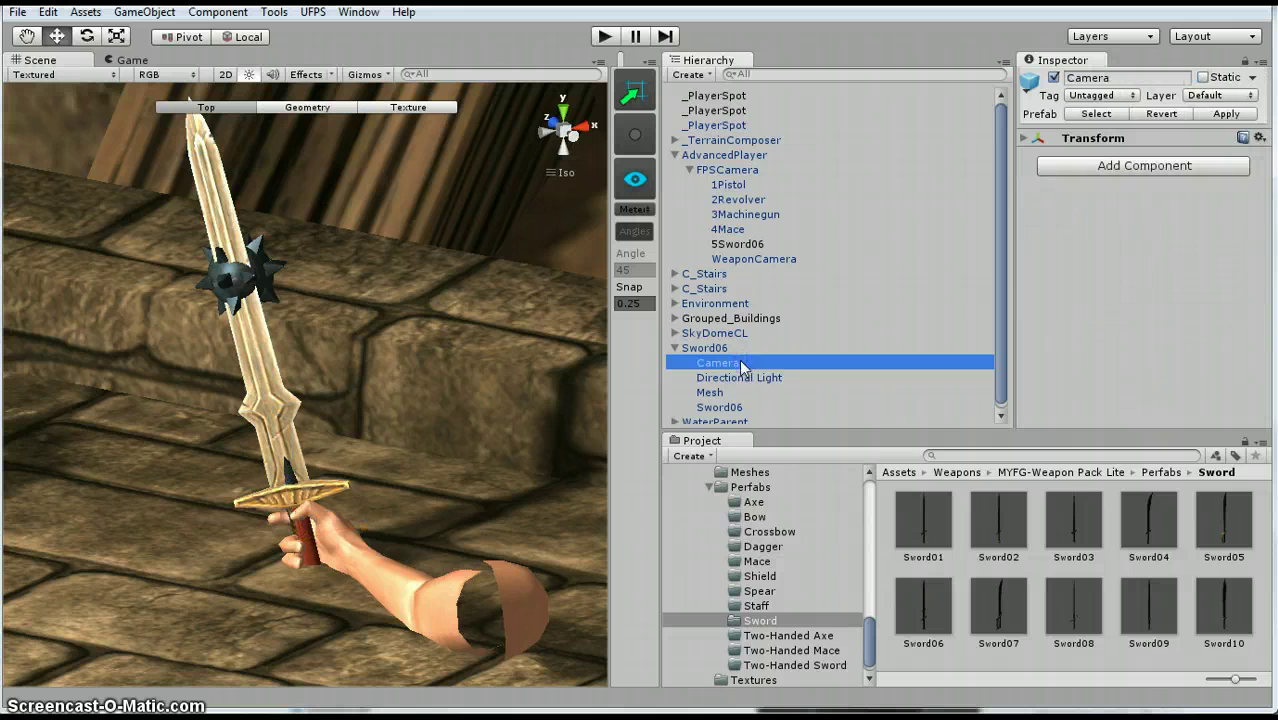
{"action": "left_click", "coordinate": [726, 390]}
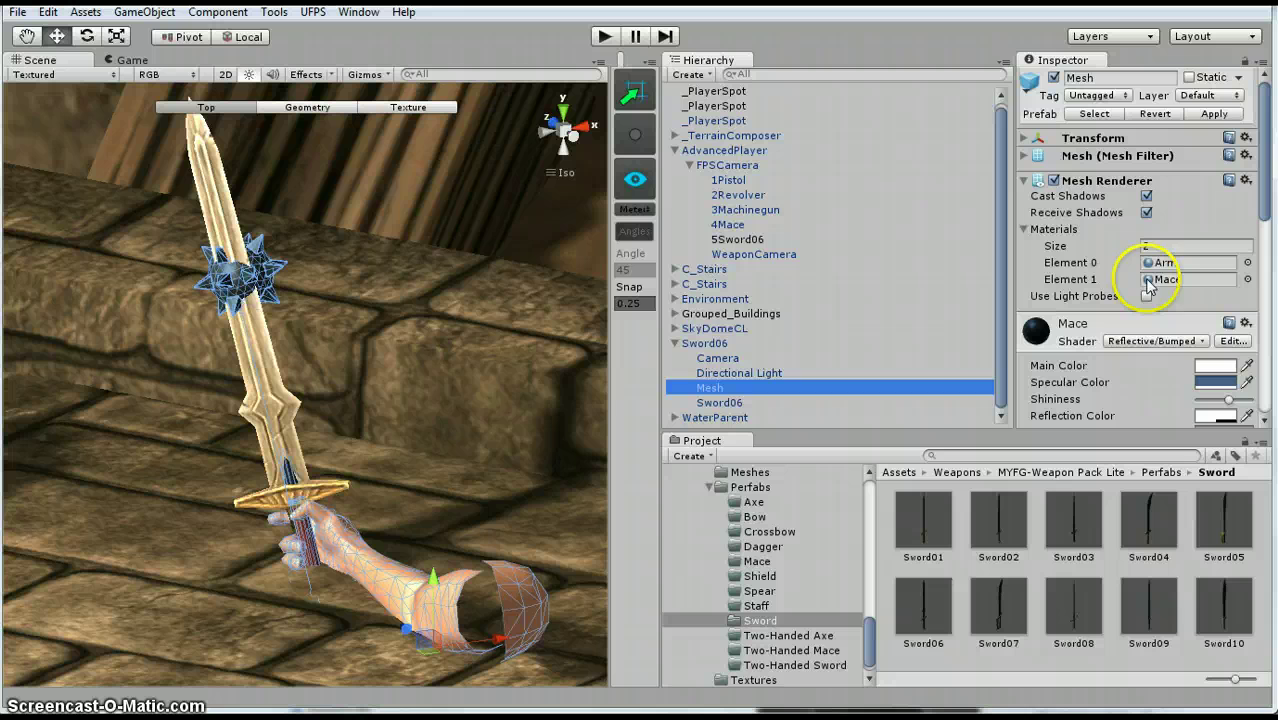
{"action": "left_click", "coordinate": [1032, 229]}
{"action": "left_click", "coordinate": [1025, 229]}
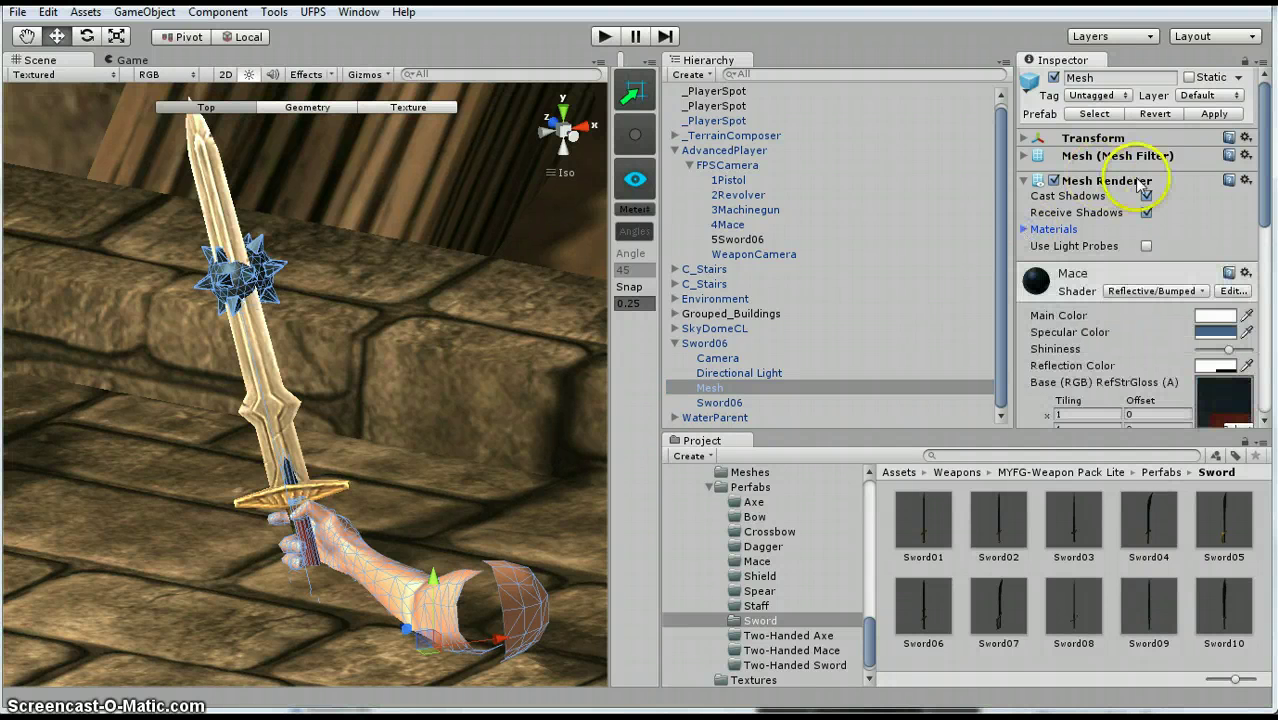
{"action": "left_click", "coordinate": [1020, 227]}
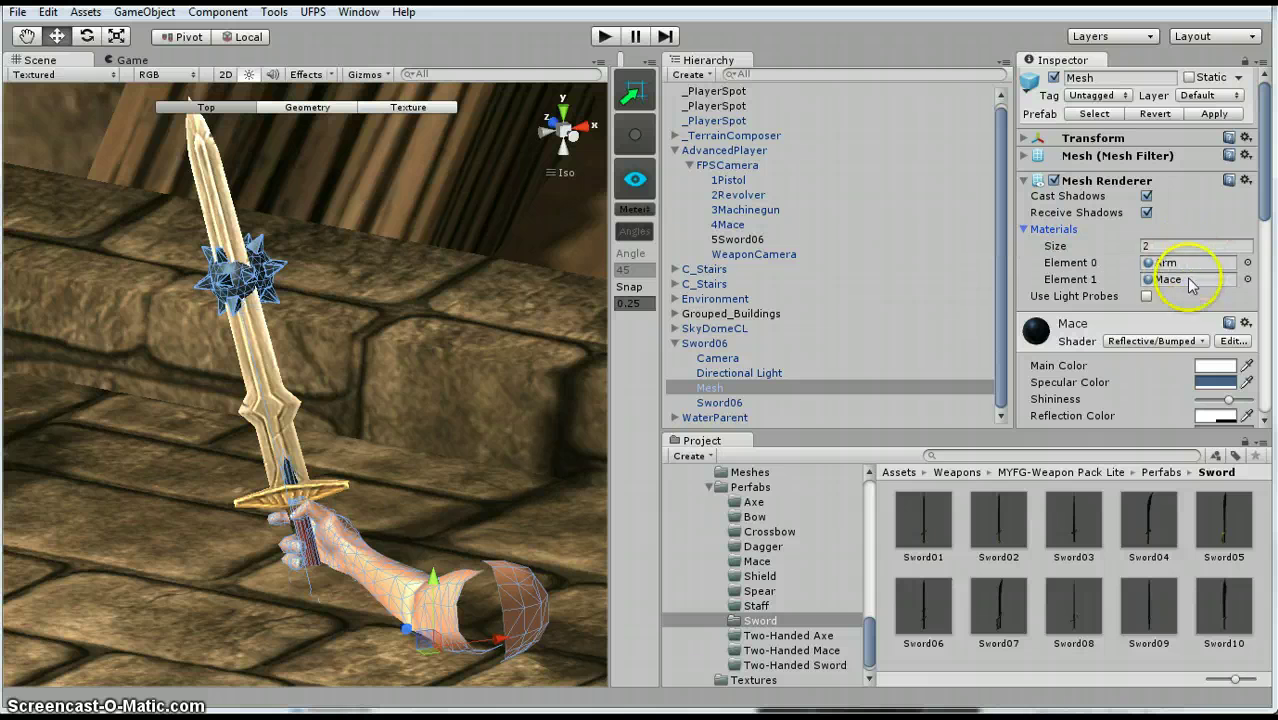
{"action": "left_click", "coordinate": [1162, 245]}
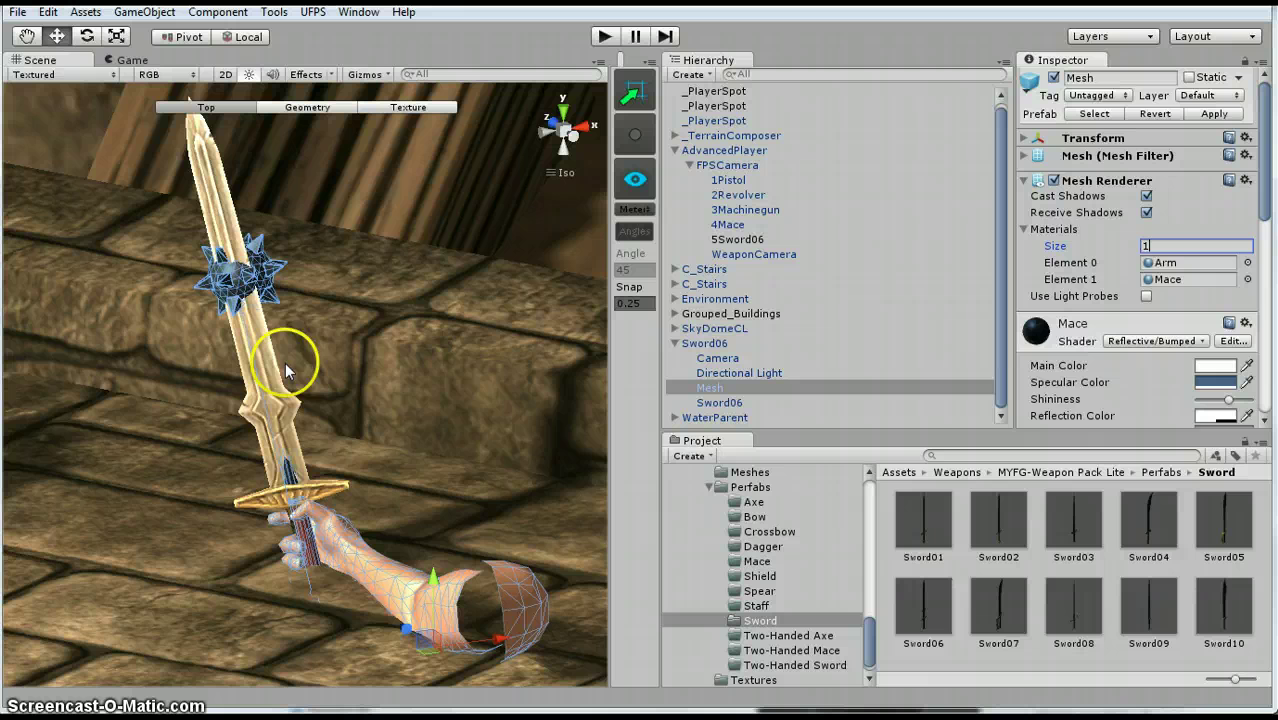
{"action": "key", "text": "Return"}
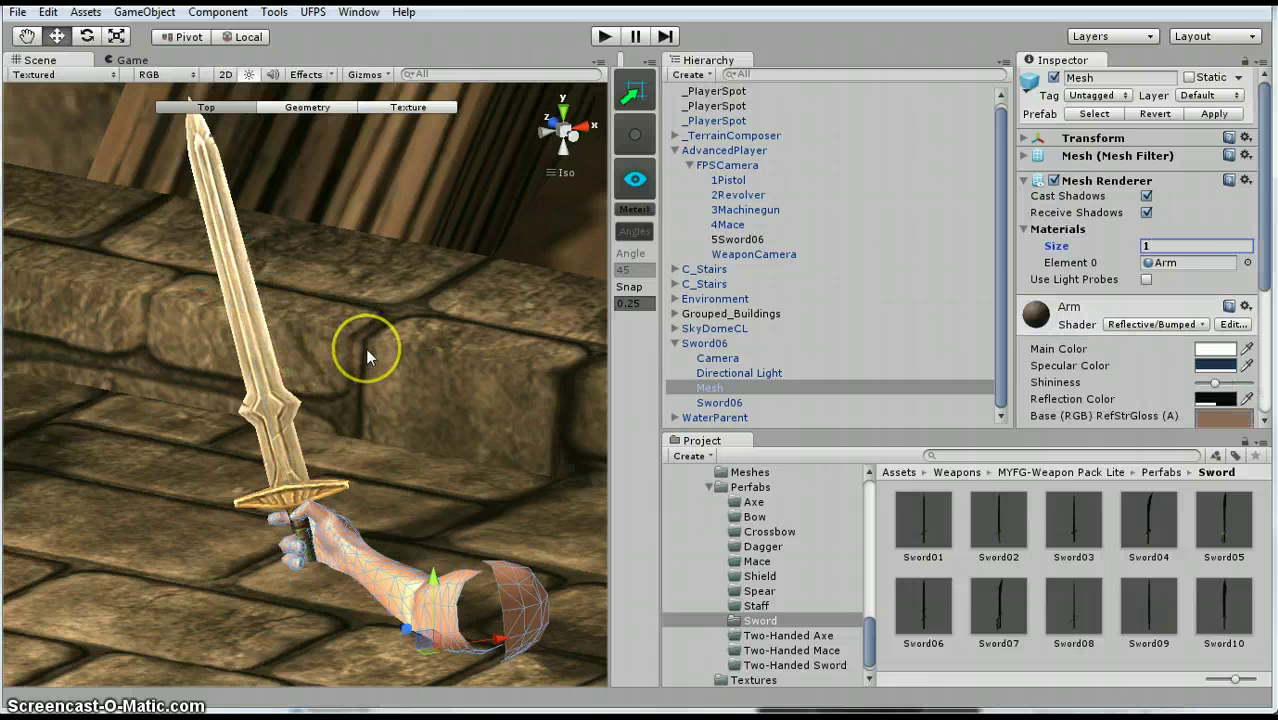
{"action": "left_click", "coordinate": [1024, 230]}
Examine the child sword's Weapon material, including its reflective shader choices, reflection cubemap options and main color.
{"action": "left_click", "coordinate": [731, 404]}
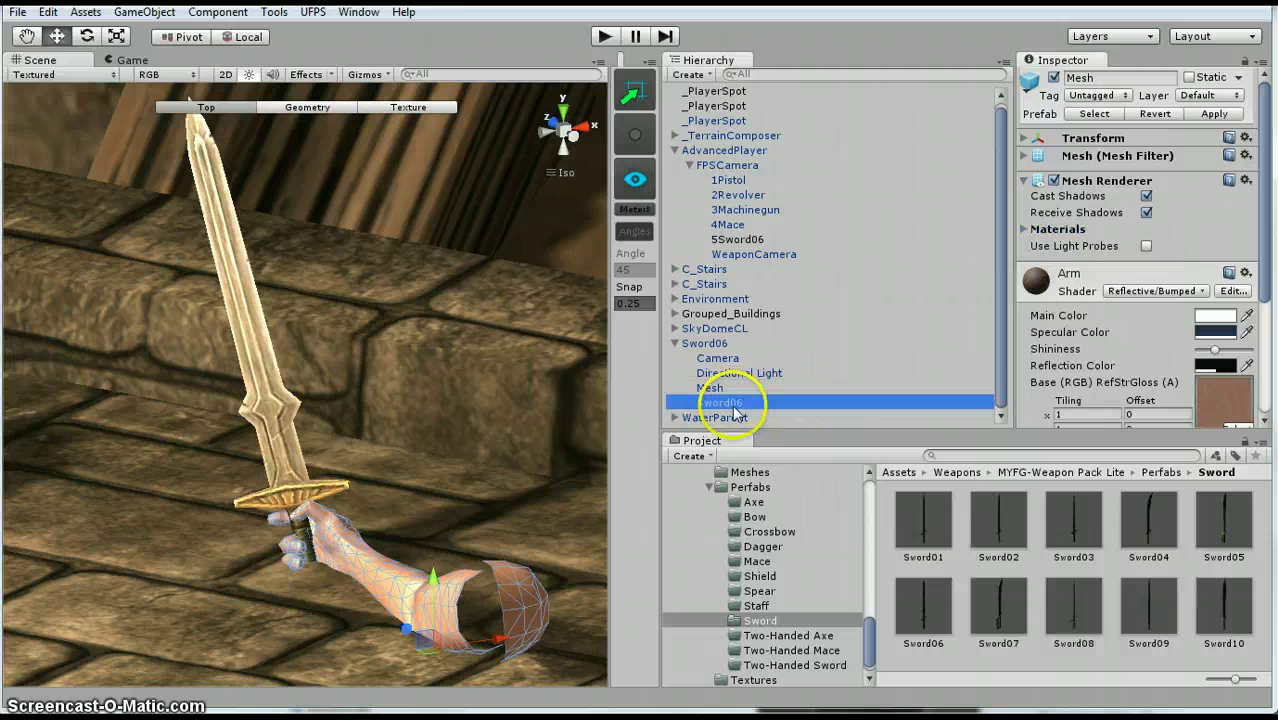
{"action": "scroll", "coordinate": [1080, 320], "scroll_direction": "down", "scroll_amount": 5}
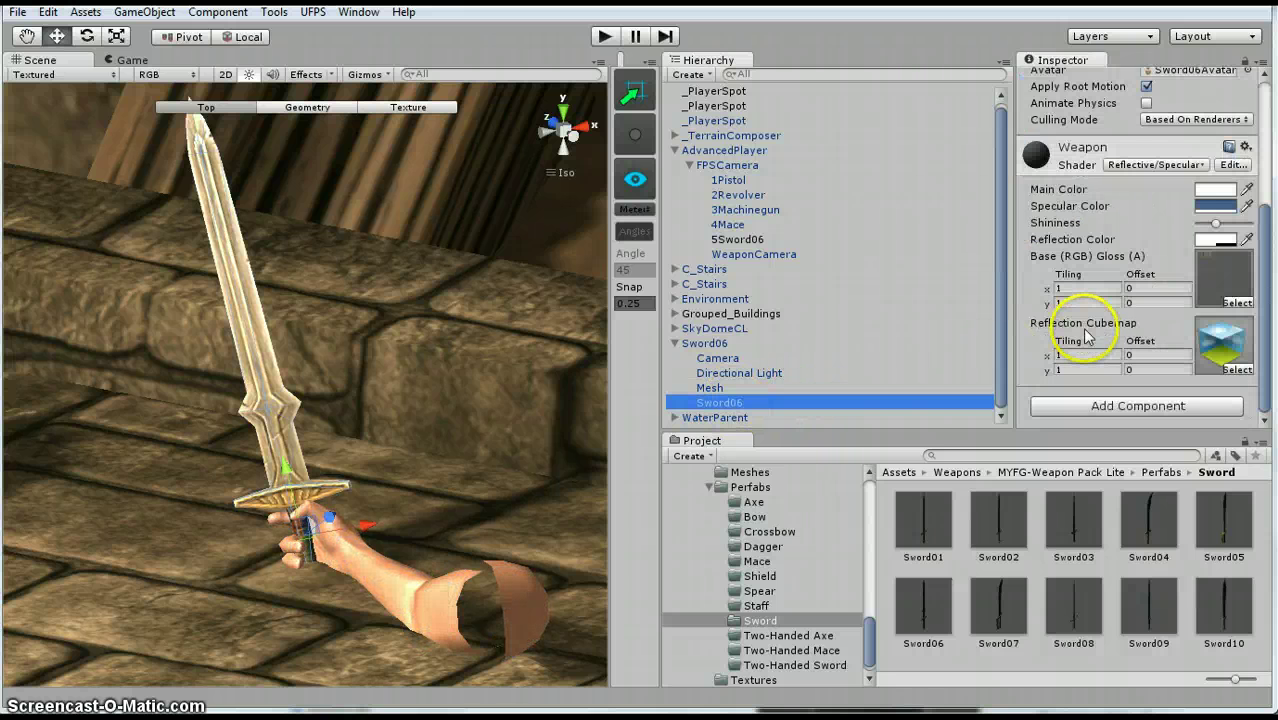
{"action": "left_click", "coordinate": [1200, 165]}
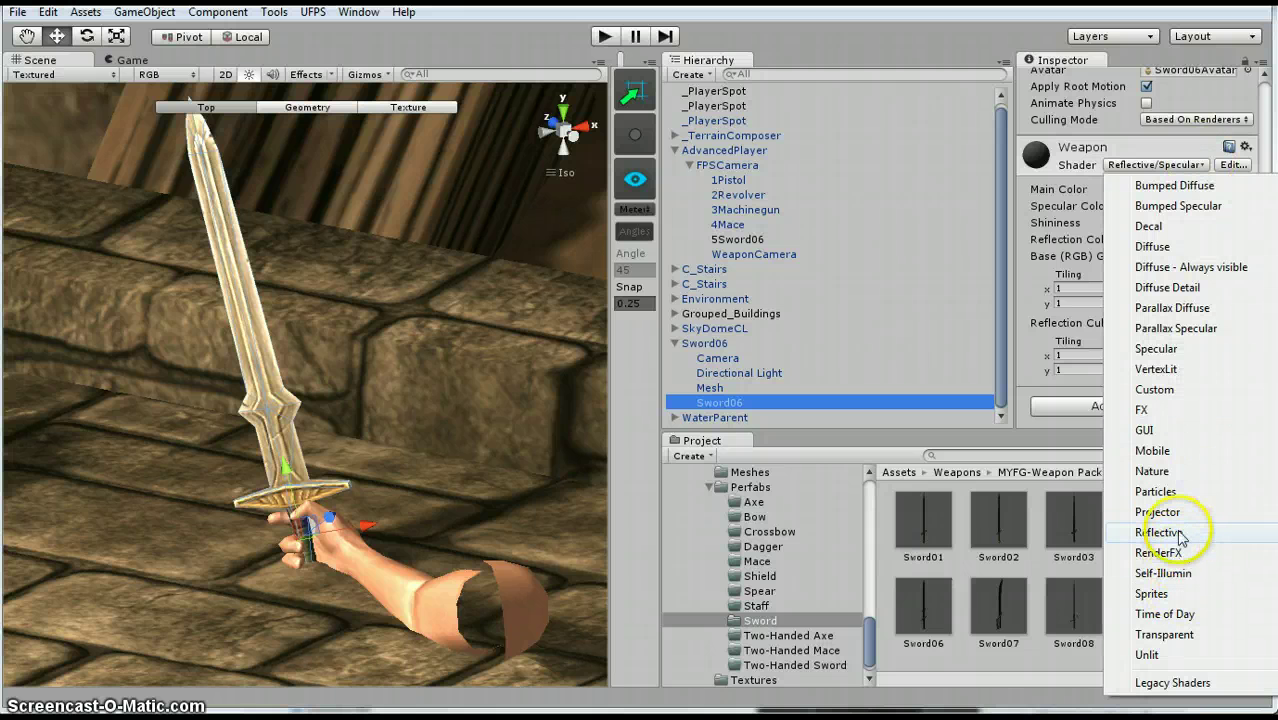
{"action": "mouse_move", "coordinate": [1181, 535]}
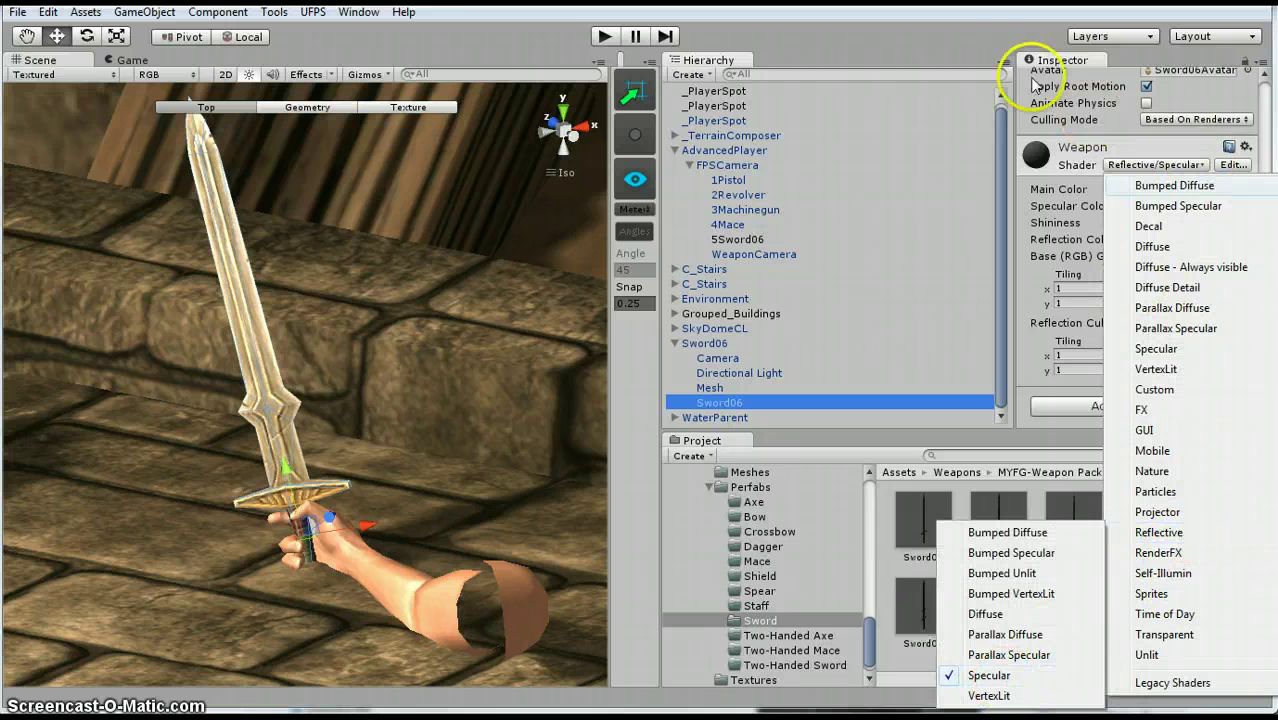
{"action": "left_click", "coordinate": [1000, 20]}
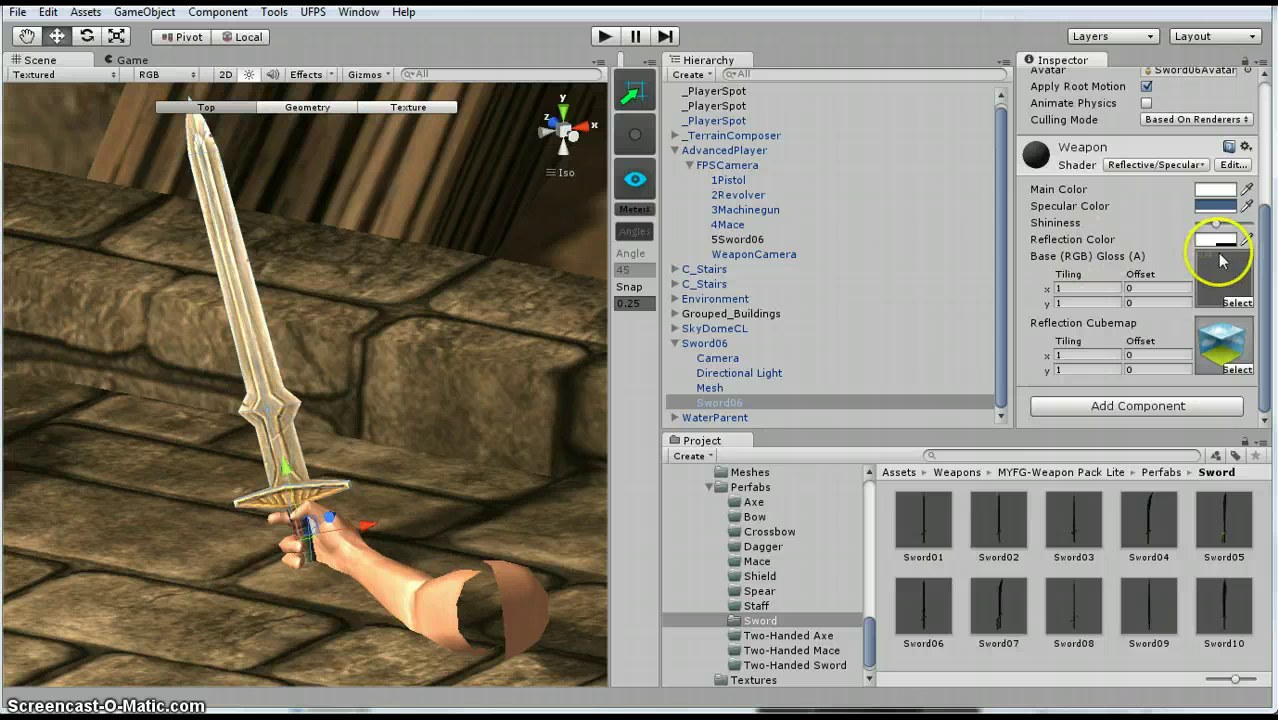
{"action": "left_click", "coordinate": [1237, 369]}
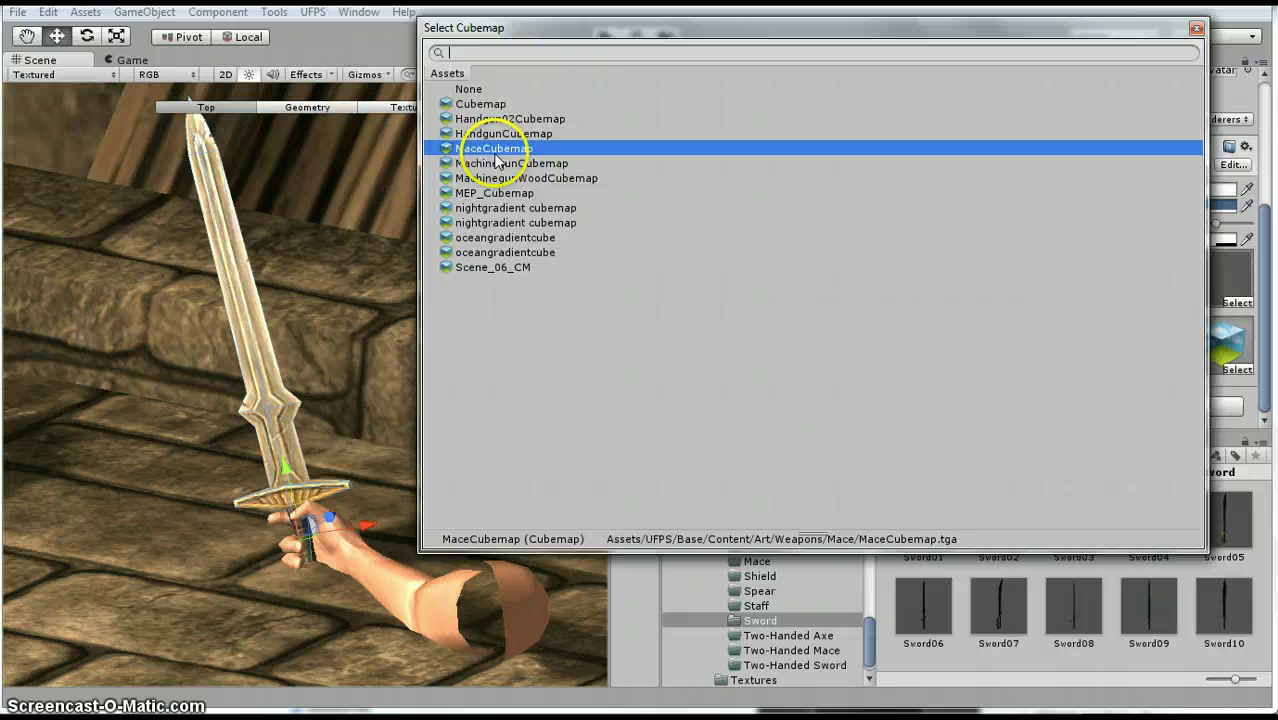
{"action": "left_click", "coordinate": [1195, 29]}
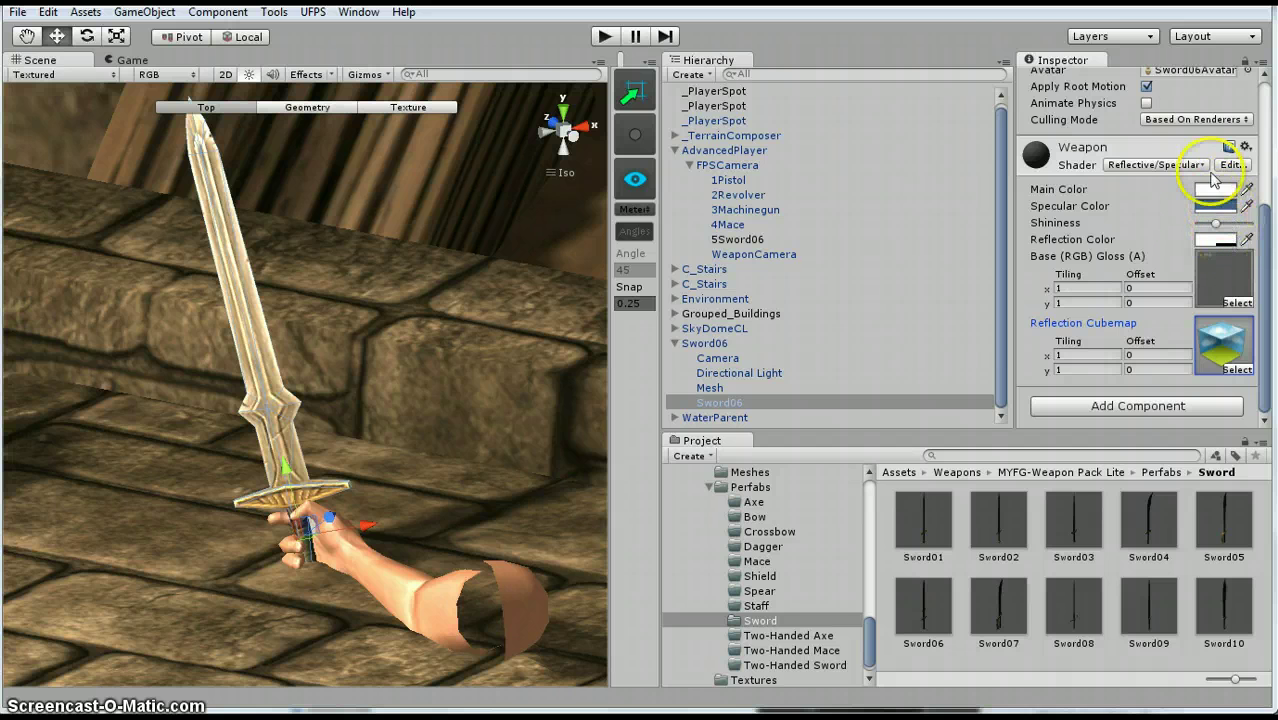
{"action": "left_click", "coordinate": [1213, 190]}
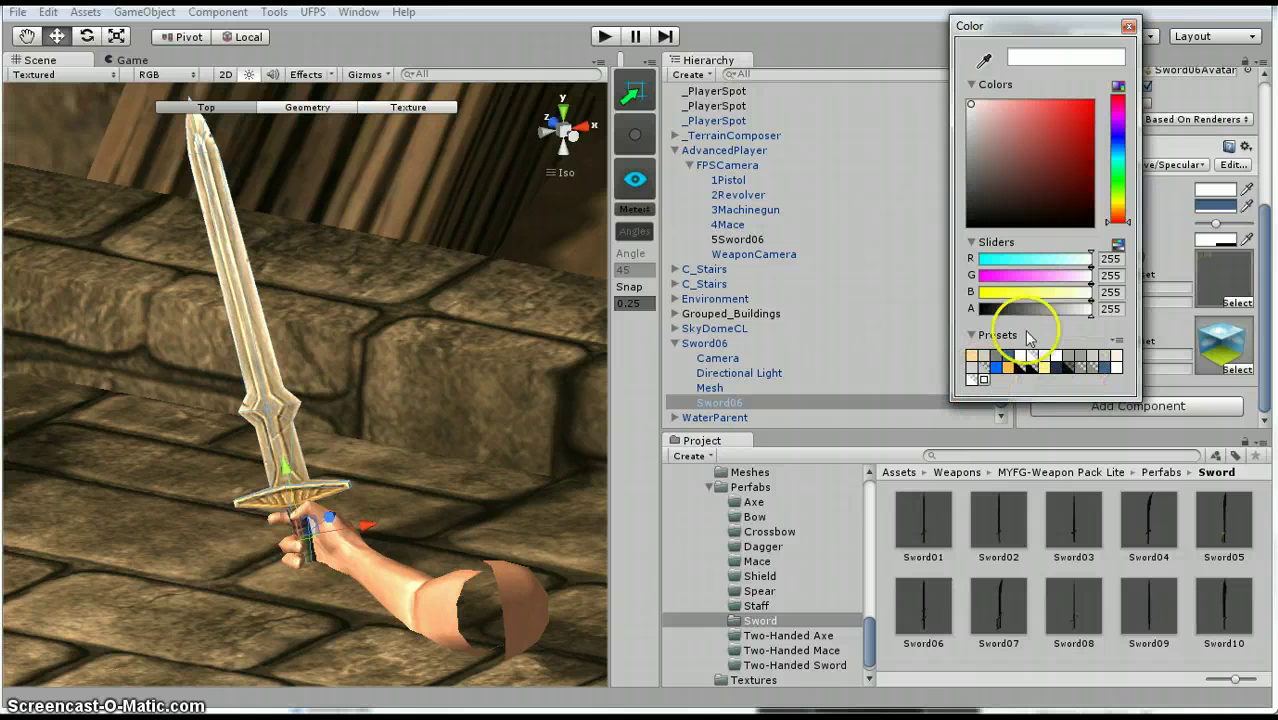
{"action": "left_click", "coordinate": [1129, 25]}
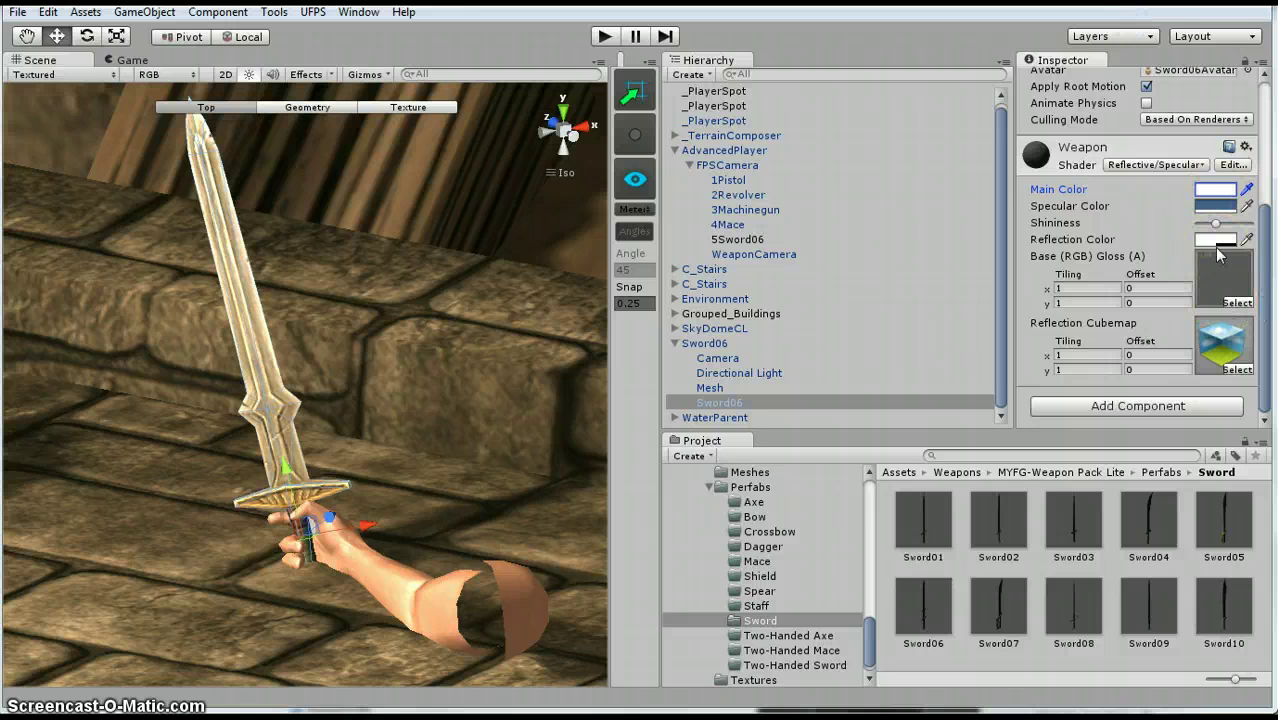
Apply the changes made to the parent Sword06 object to its prefab.
{"action": "mouse_move", "coordinate": [447, 416]}
{"action": "left_mouse_down", "text": "alt"}
{"action": "mouse_move", "coordinate": [392, 444]}
{"action": "mouse_move", "coordinate": [438, 433]}
{"action": "left_mouse_up", "text": "alt"}
{"action": "left_click", "coordinate": [714, 343]}
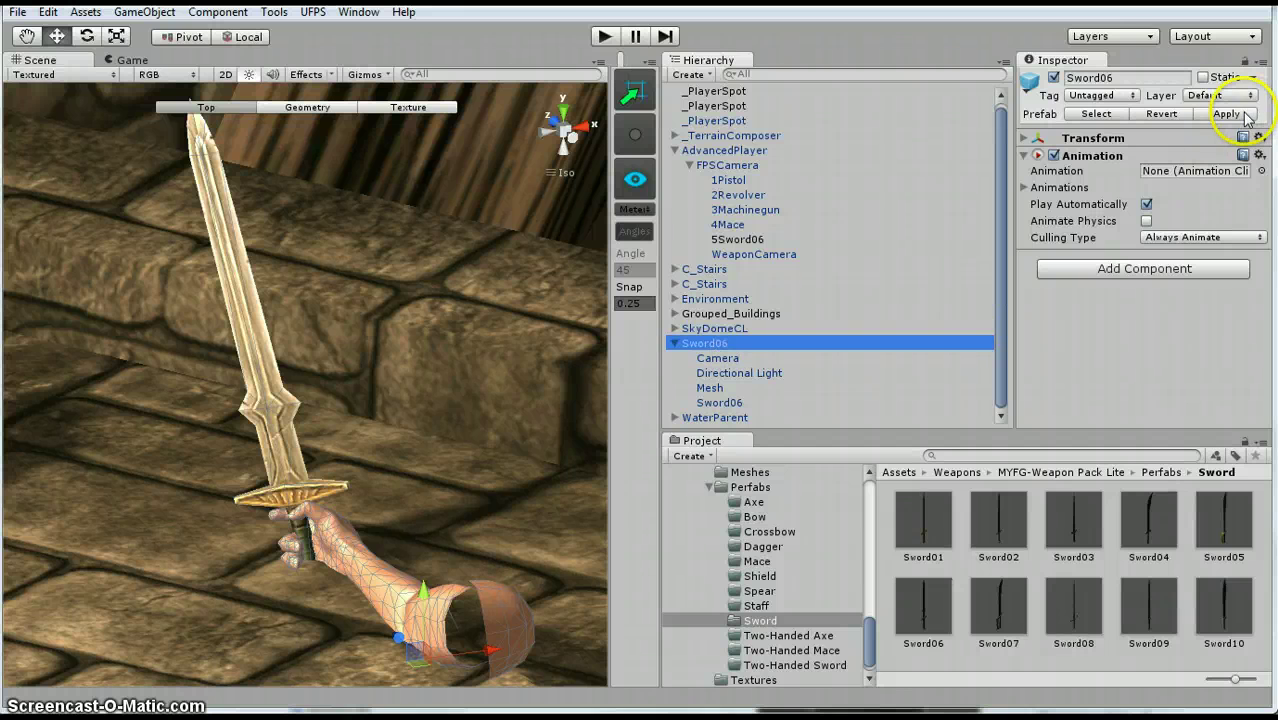
{"action": "left_click", "coordinate": [1245, 115]}
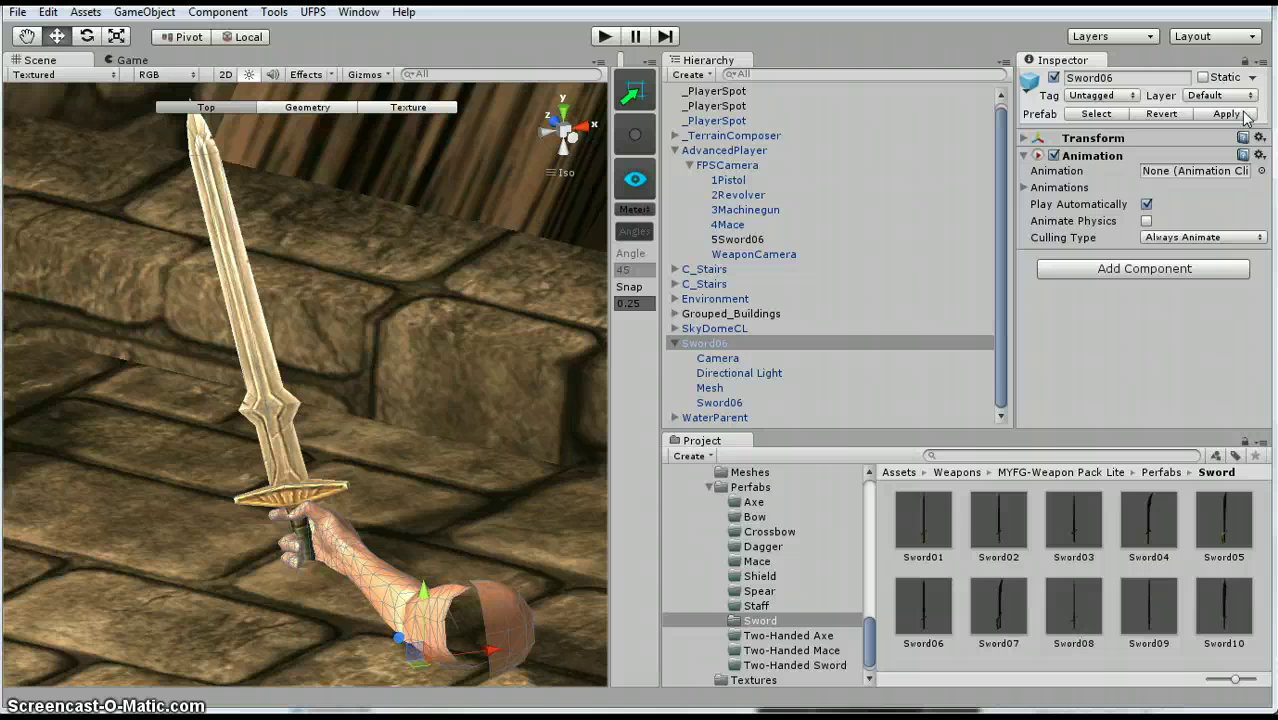
Delete the finished Sword06 arm object from the scene, leaving only its prefab asset.
{"action": "left_click", "coordinate": [868, 504]}
{"action": "scroll", "coordinate": [868, 492], "scroll_direction": "up", "scroll_amount": 10}
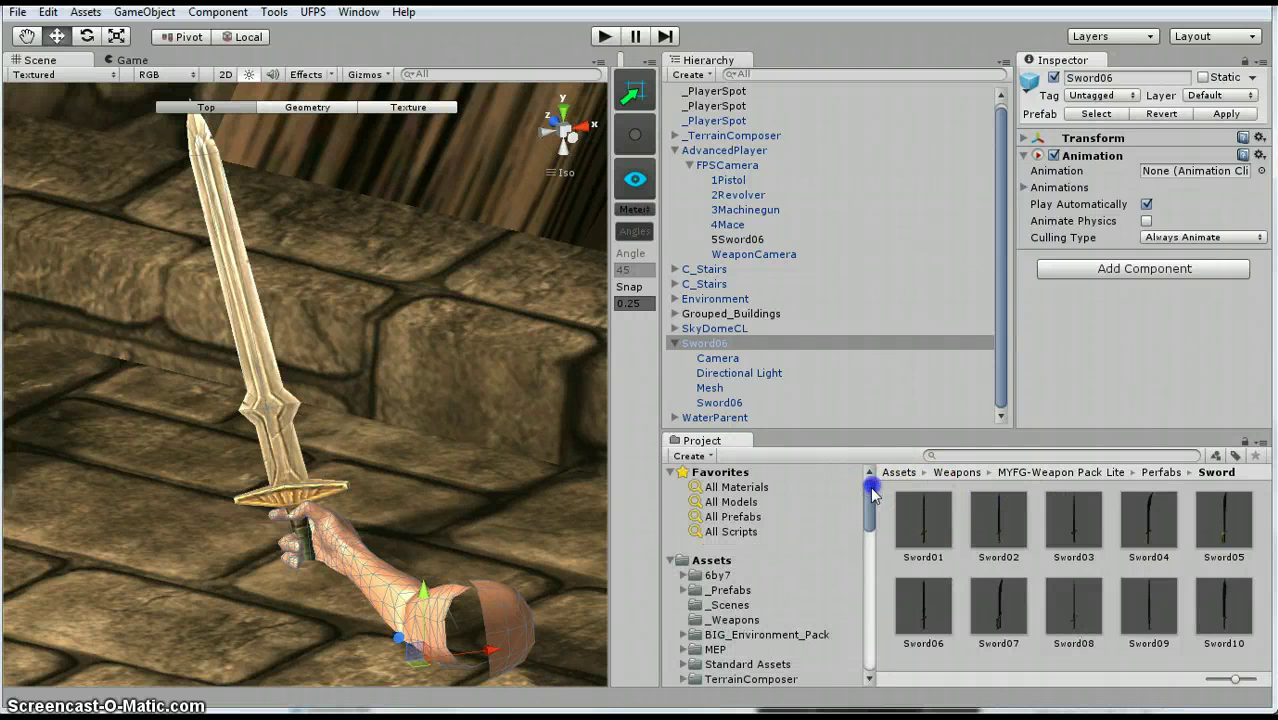
{"action": "left_click", "coordinate": [703, 331]}
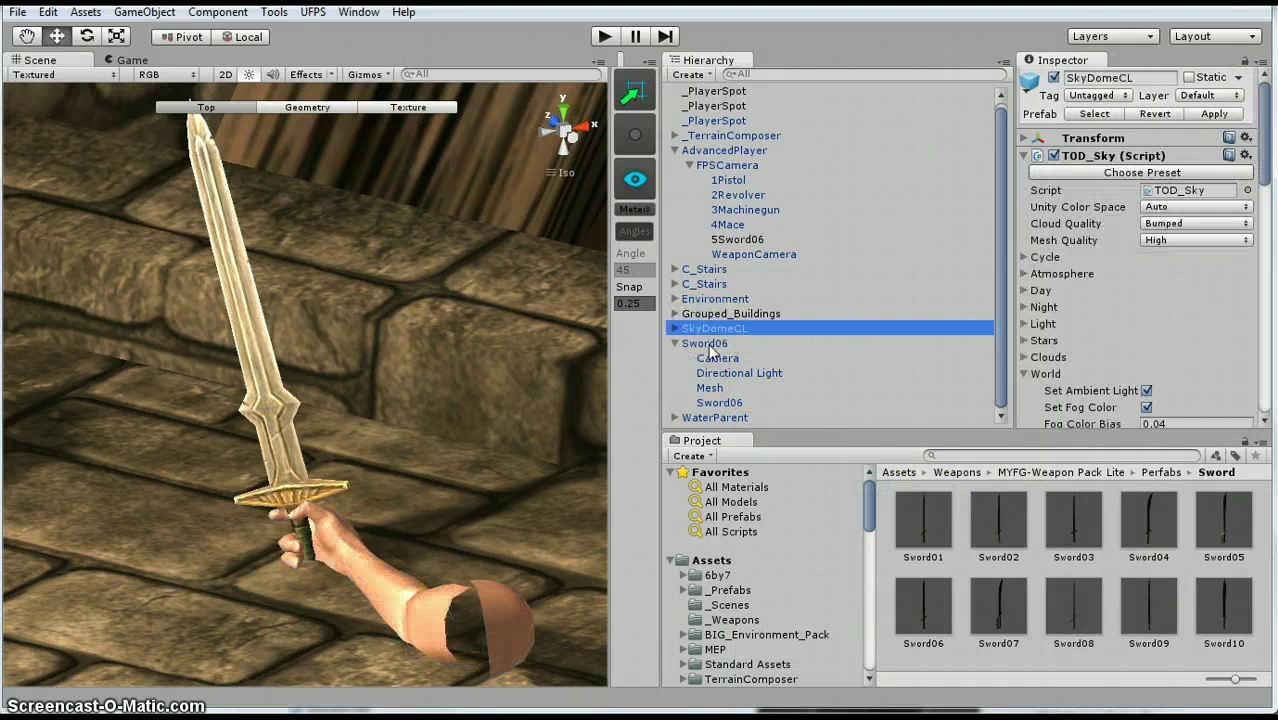
{"action": "left_click", "coordinate": [708, 345]}
{"action": "key", "text": "Delete"}
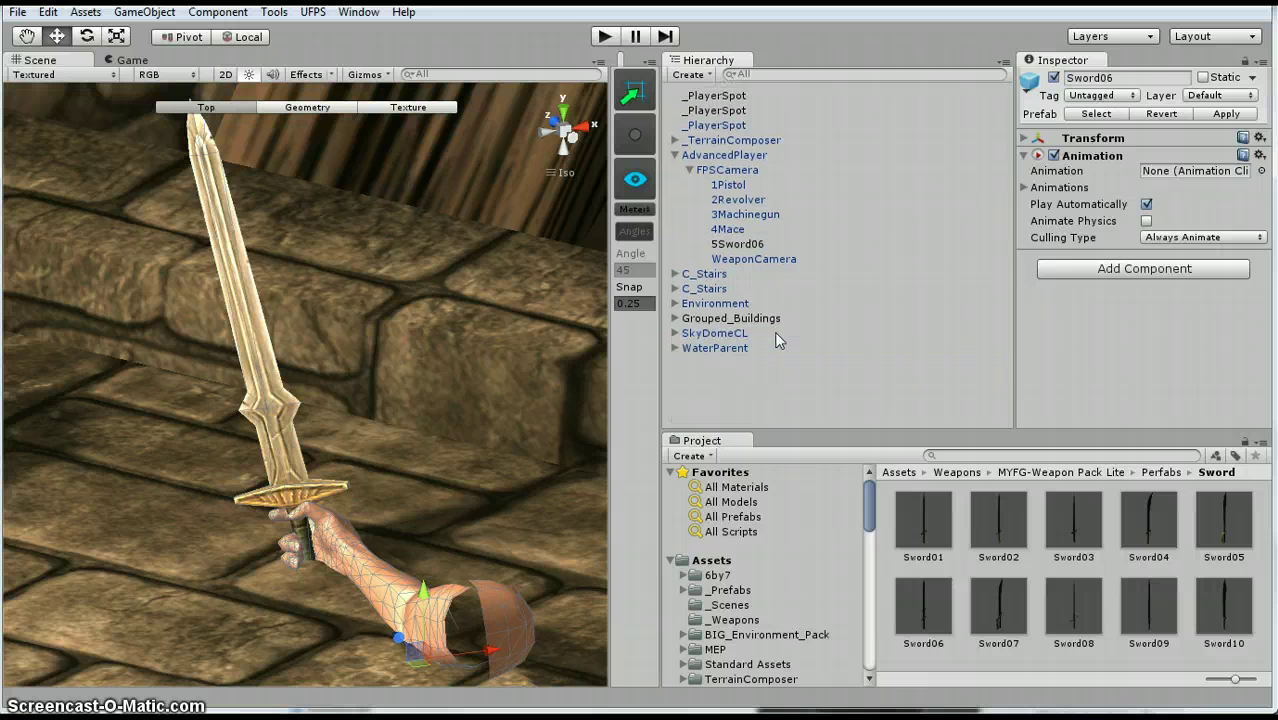
Assign the sword06 prefab from the _Weapons folder as the Weapon Prefab of 5Sword06.
{"action": "left_click", "coordinate": [741, 232]}
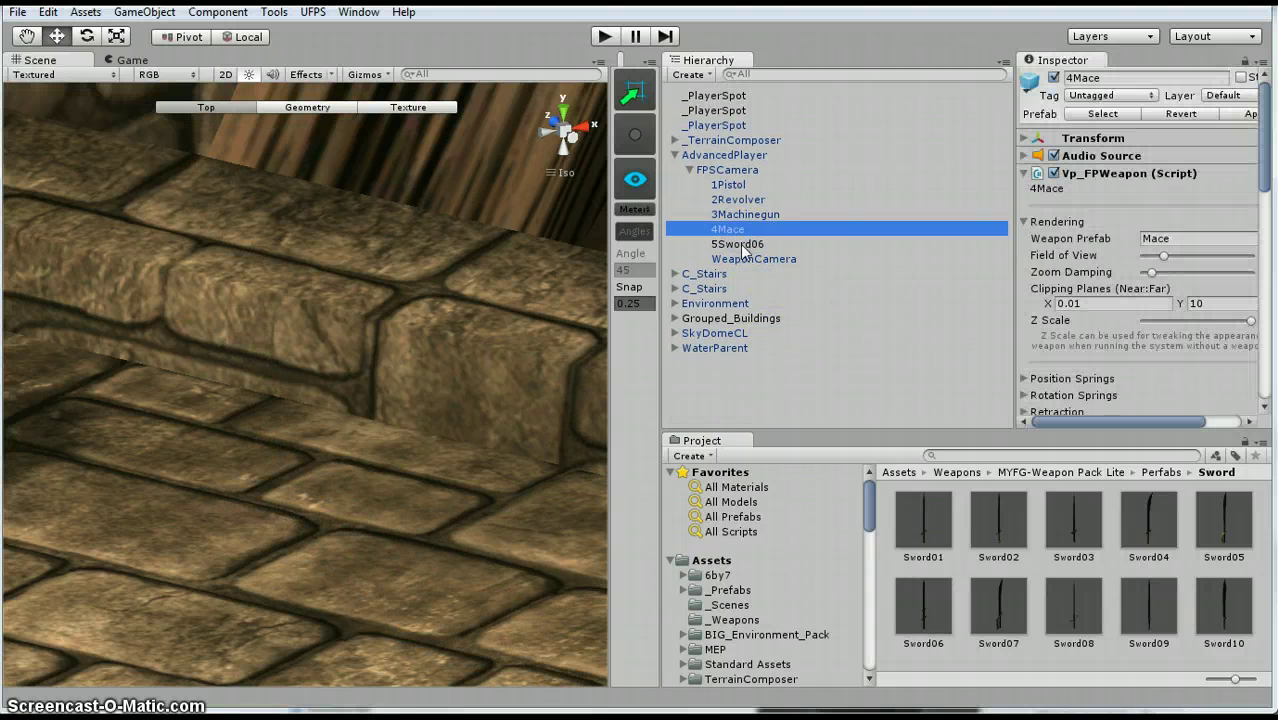
{"action": "left_click", "coordinate": [741, 244]}
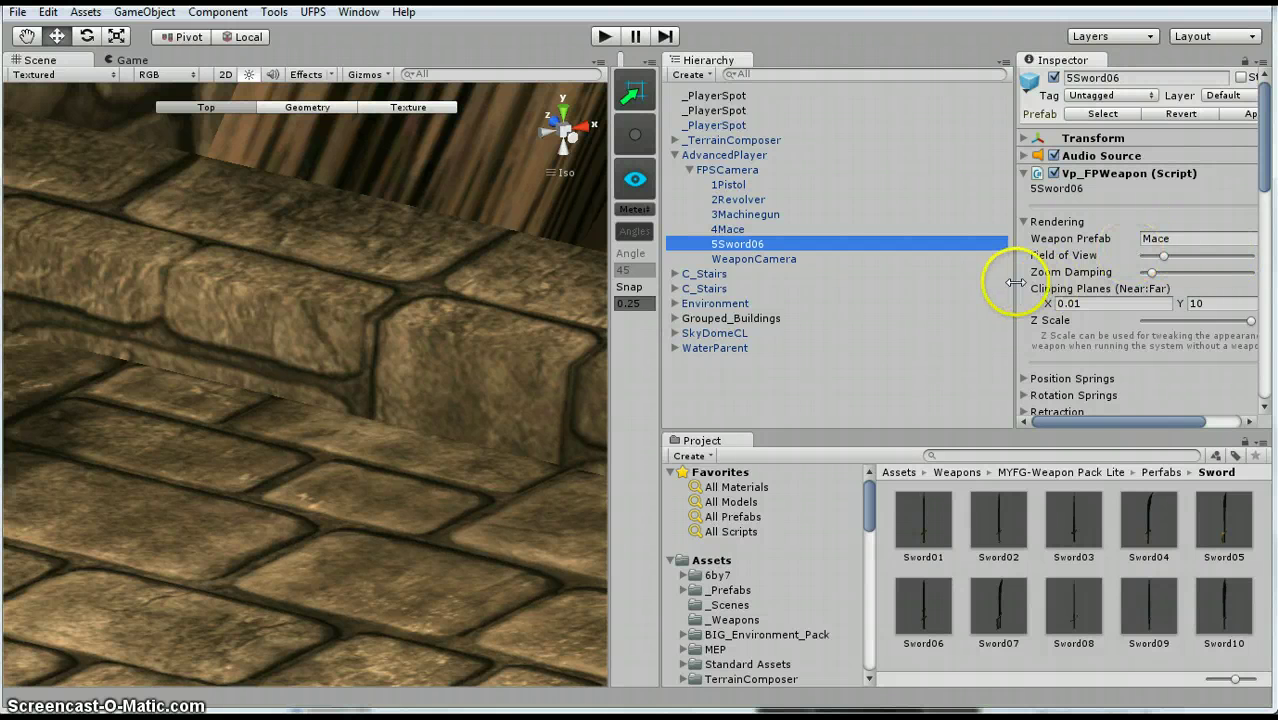
{"action": "left_click_drag", "start_coordinate": [1014, 283], "coordinate": [920, 283]}
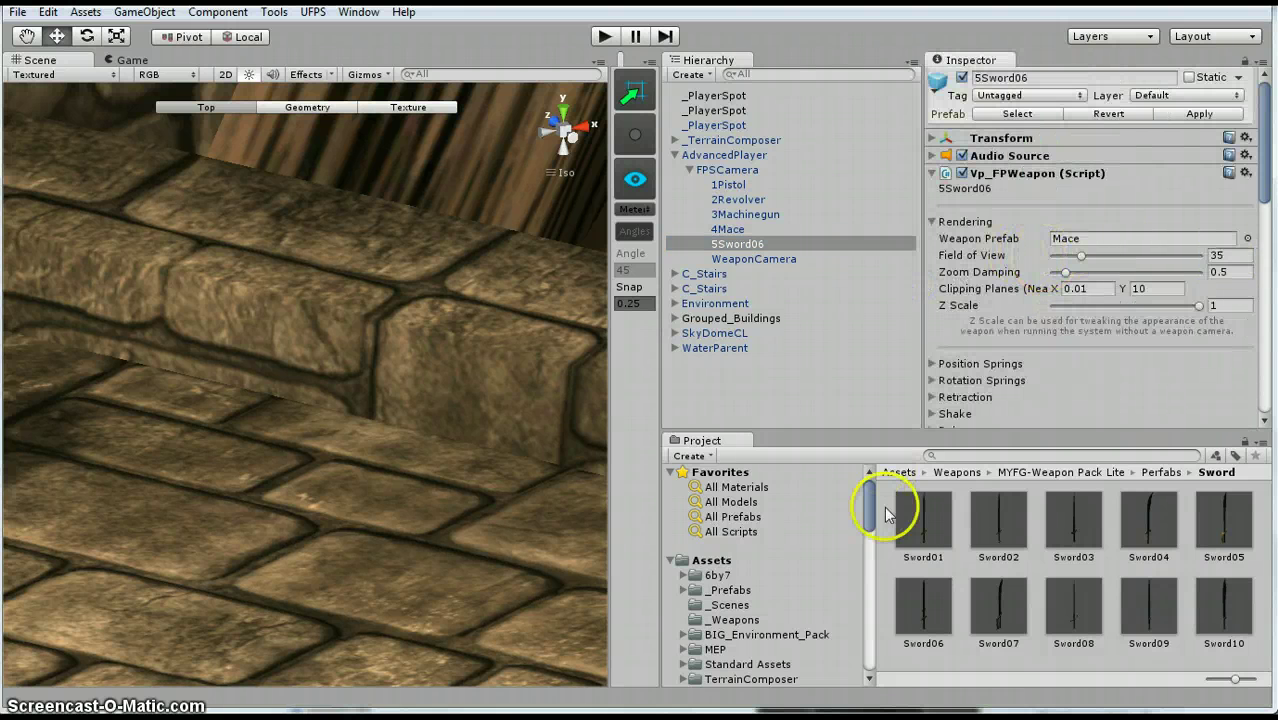
{"action": "left_click", "coordinate": [738, 621]}
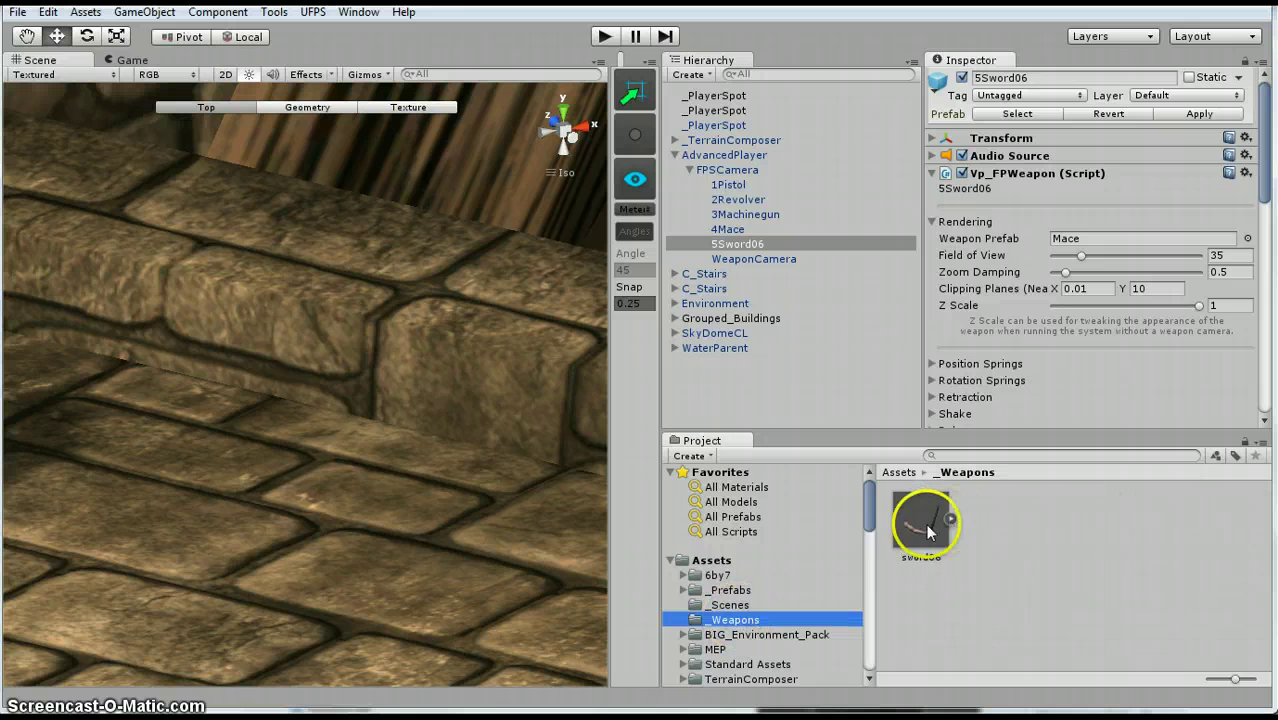
{"action": "left_click_drag", "start_coordinate": [922, 527], "coordinate": [1100, 242]}
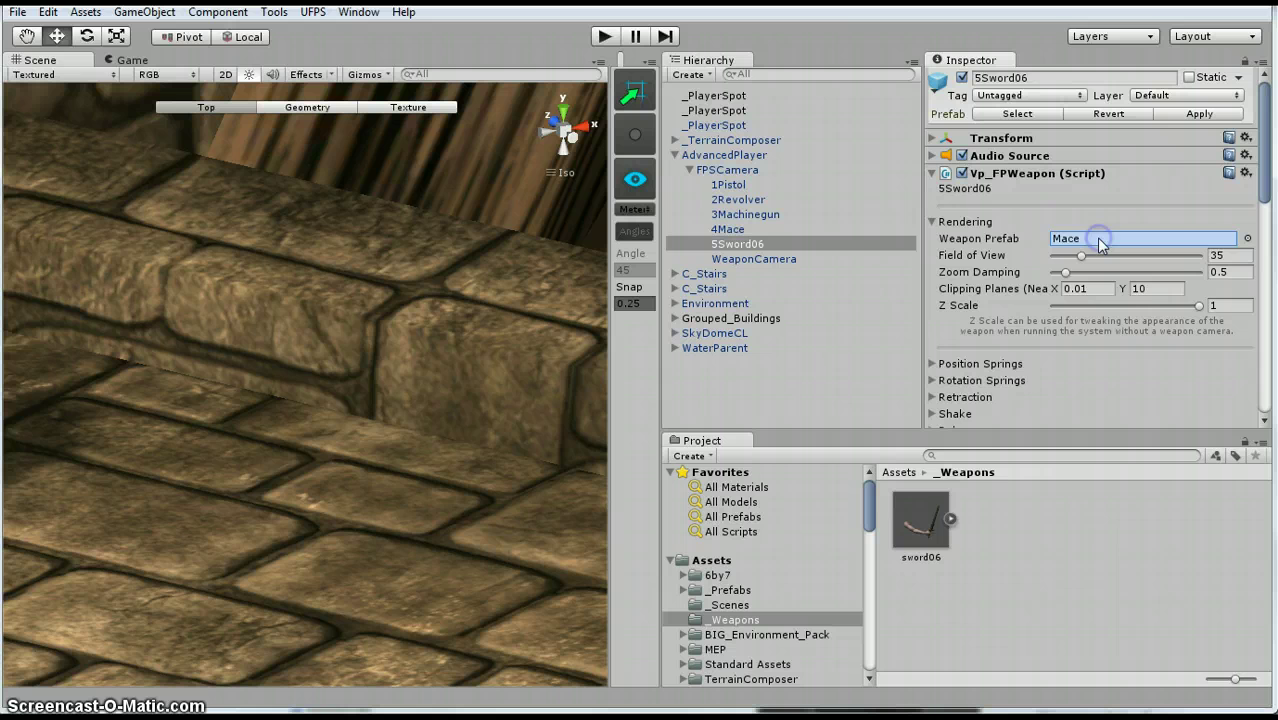
Save the scene and apply the AdvancedPlayer changes to its prefab.
{"action": "left_click", "coordinate": [17, 12]}
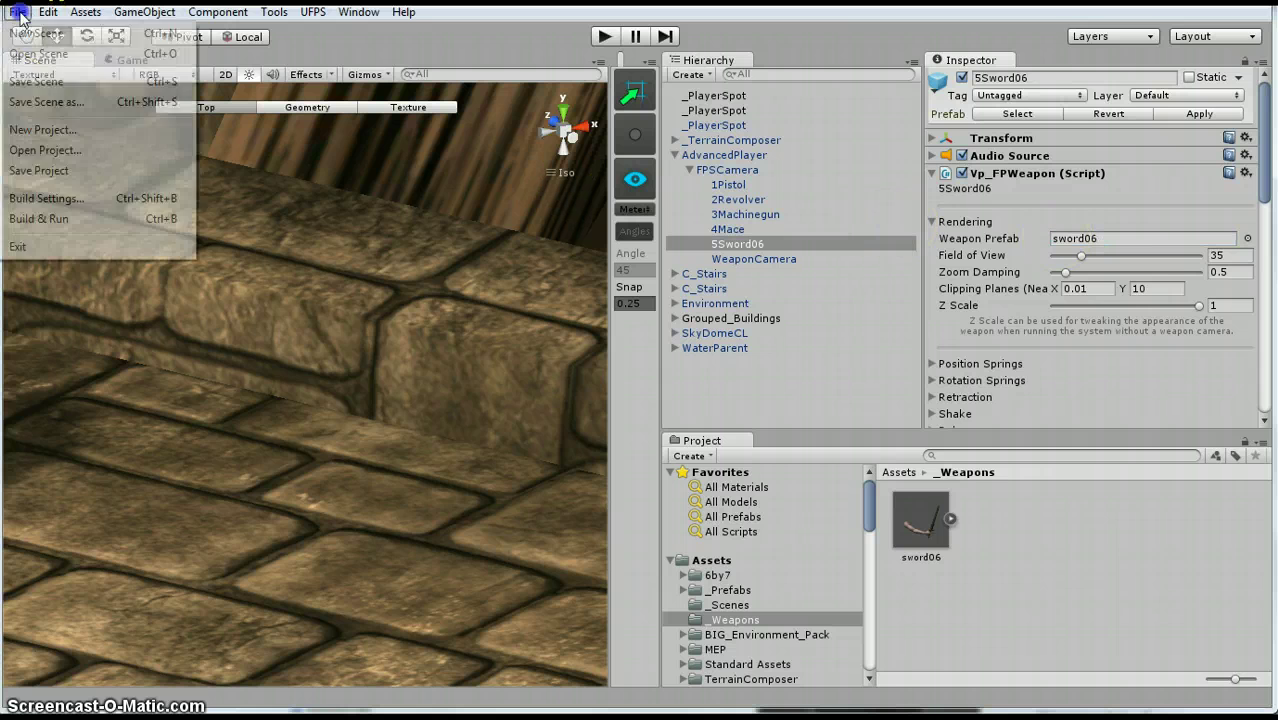
{"action": "left_click", "coordinate": [59, 82]}
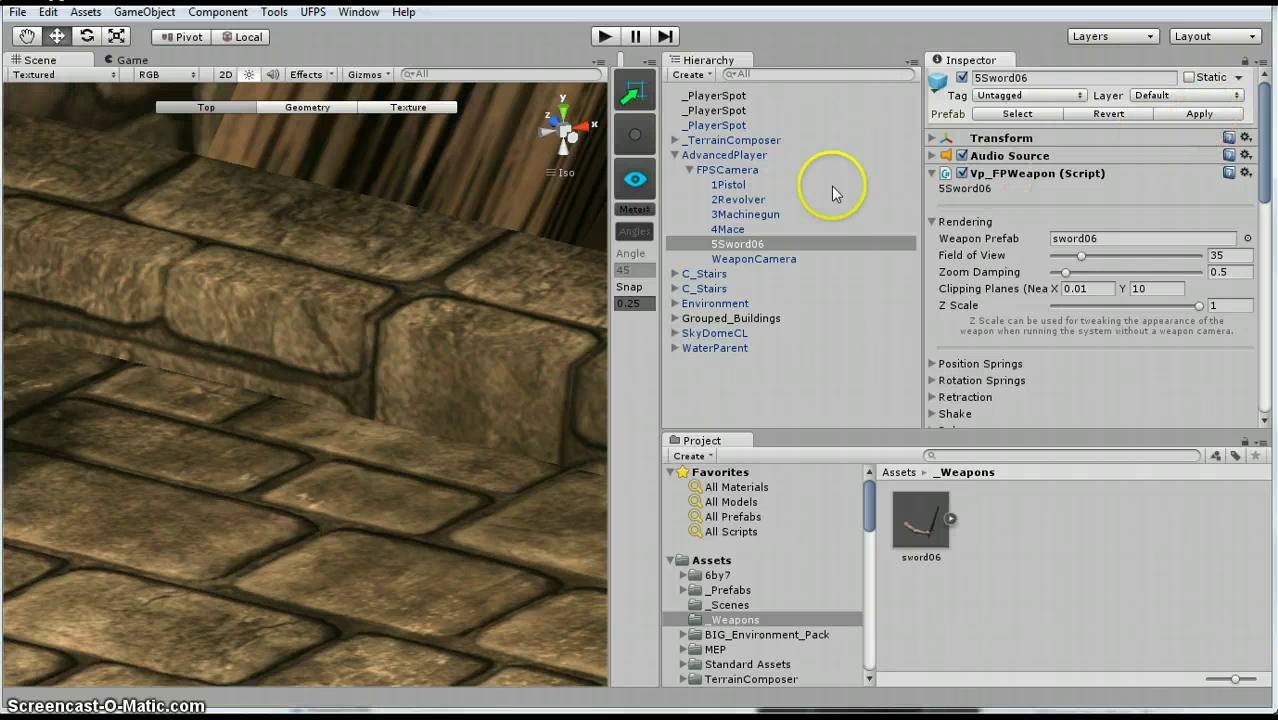
{"action": "left_click", "coordinate": [738, 156]}
{"action": "left_click", "coordinate": [1195, 116]}
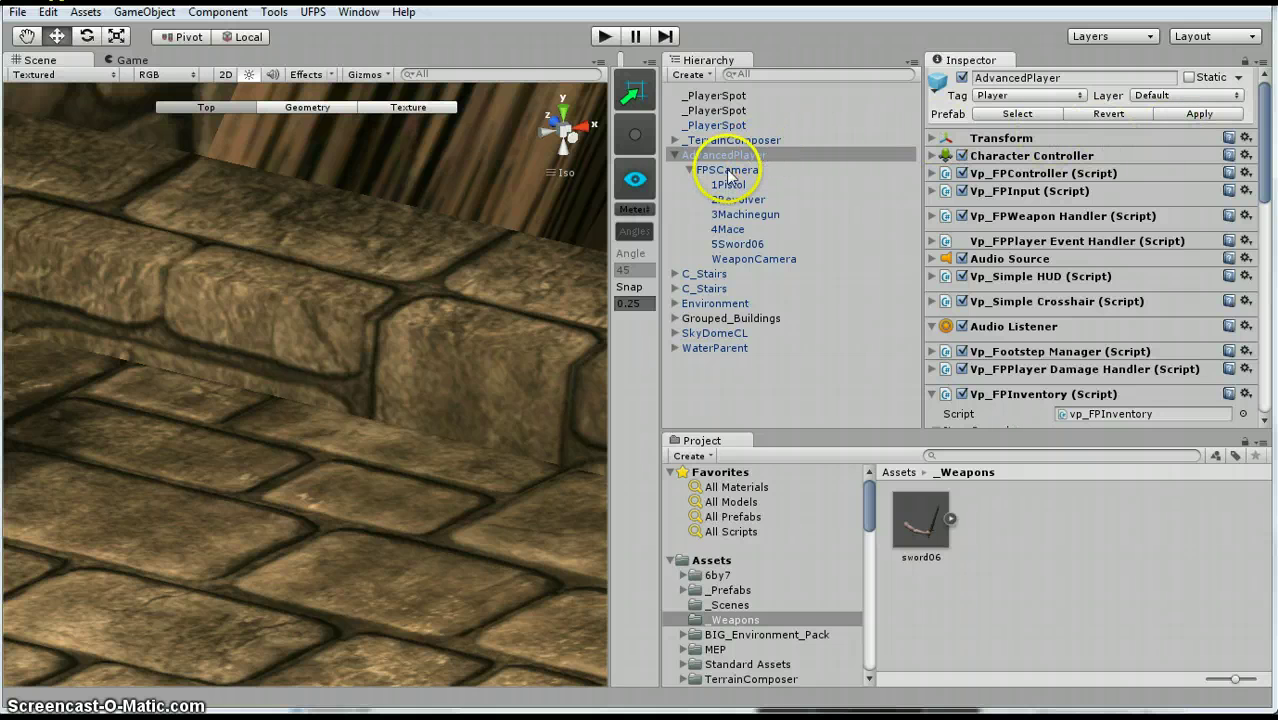
Show the Item Caps list in AdvancedPlayer's vp_FPInventory component.
{"action": "left_click_drag", "start_coordinate": [1264, 160], "coordinate": [1268, 247]}
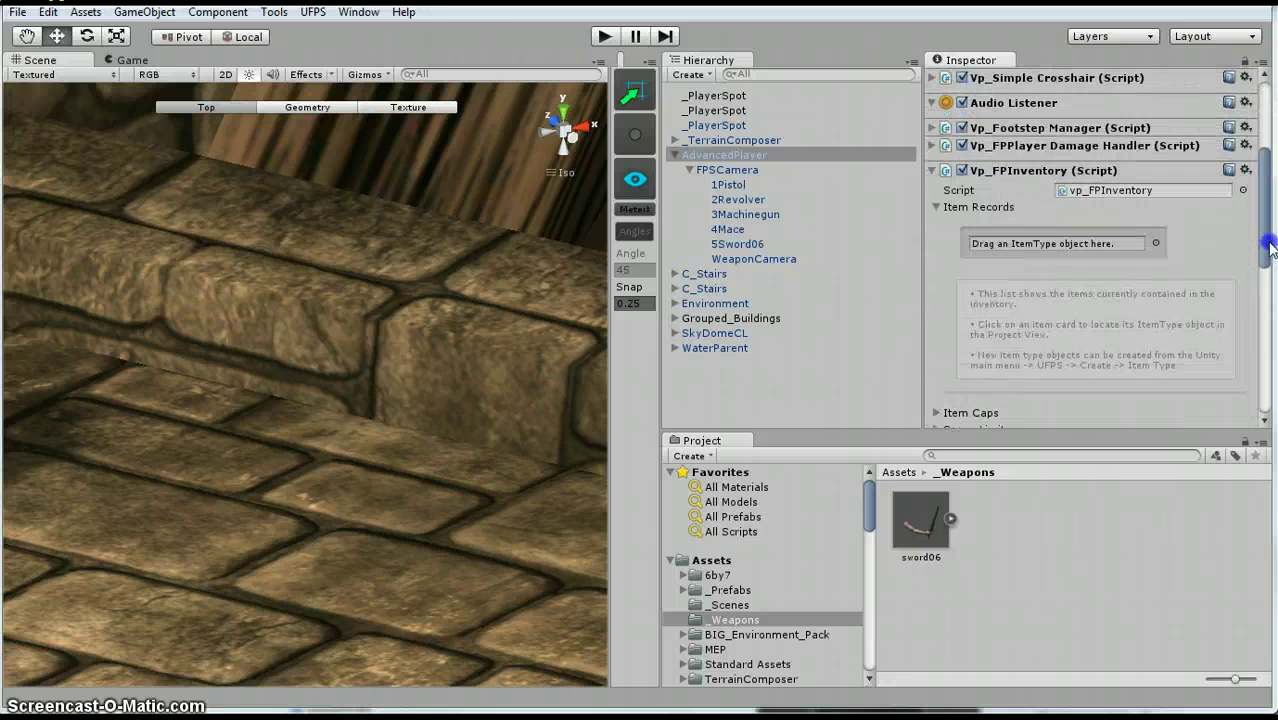
{"action": "scroll", "coordinate": [1108, 312], "scroll_direction": "down", "scroll_amount": 4}
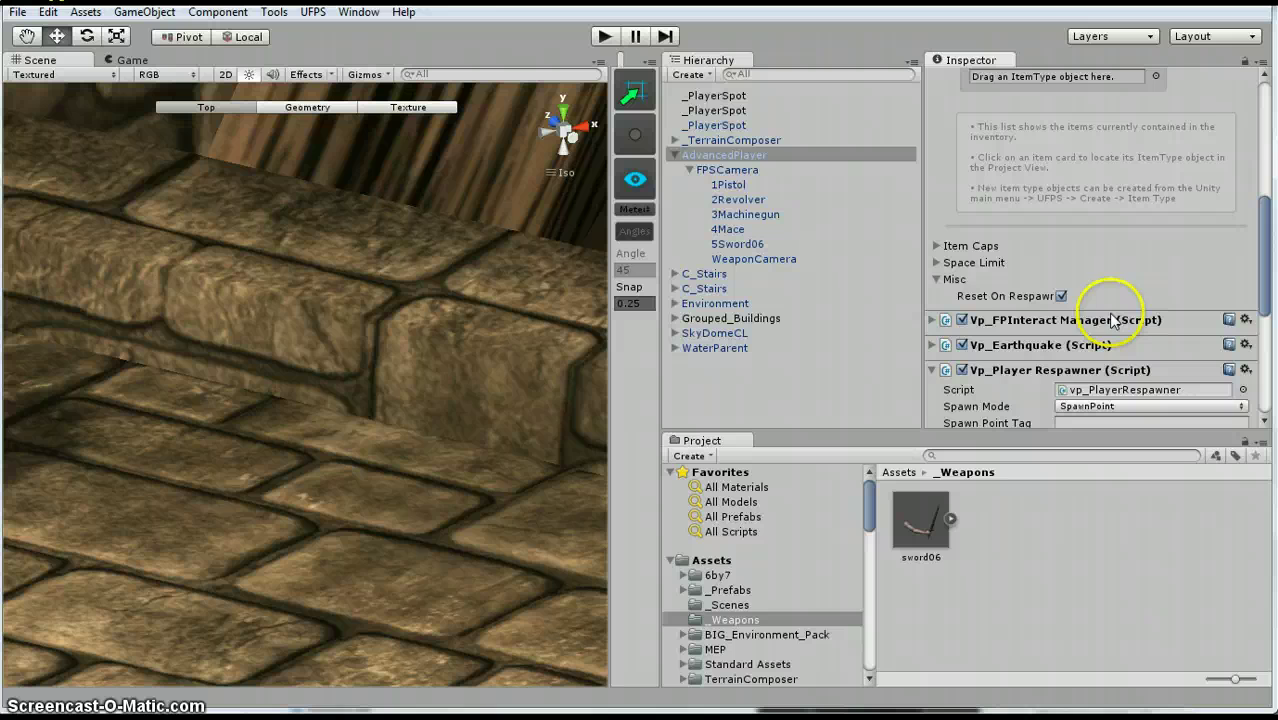
{"action": "left_click", "coordinate": [938, 247]}
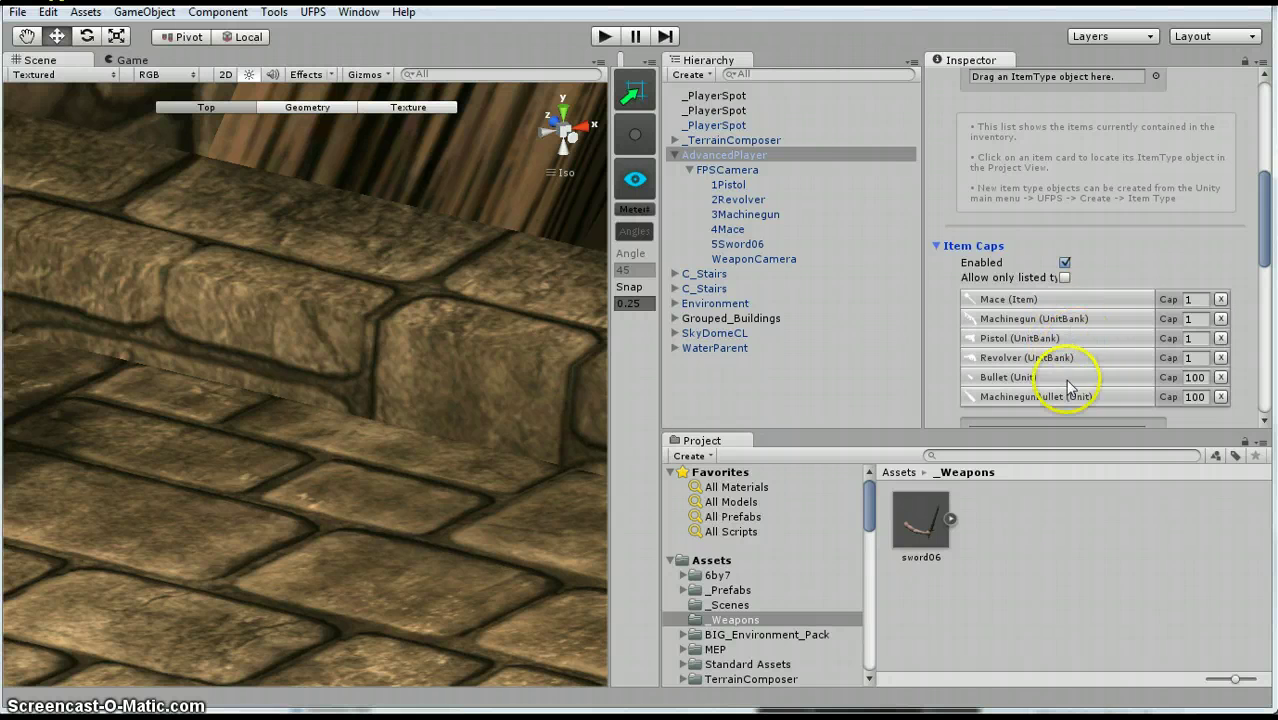
Create a new UFPS item type asset with the item type wizard.
{"action": "left_click", "coordinate": [311, 14]}
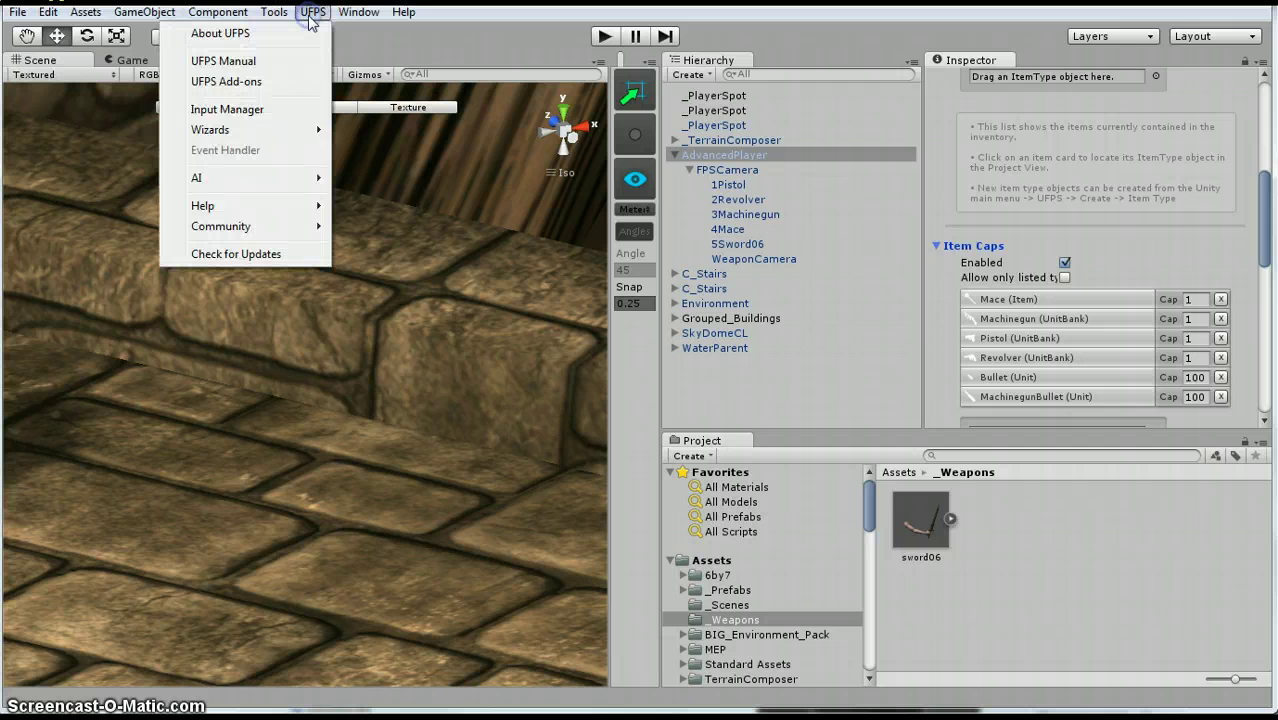
{"action": "mouse_move", "coordinate": [288, 131]}
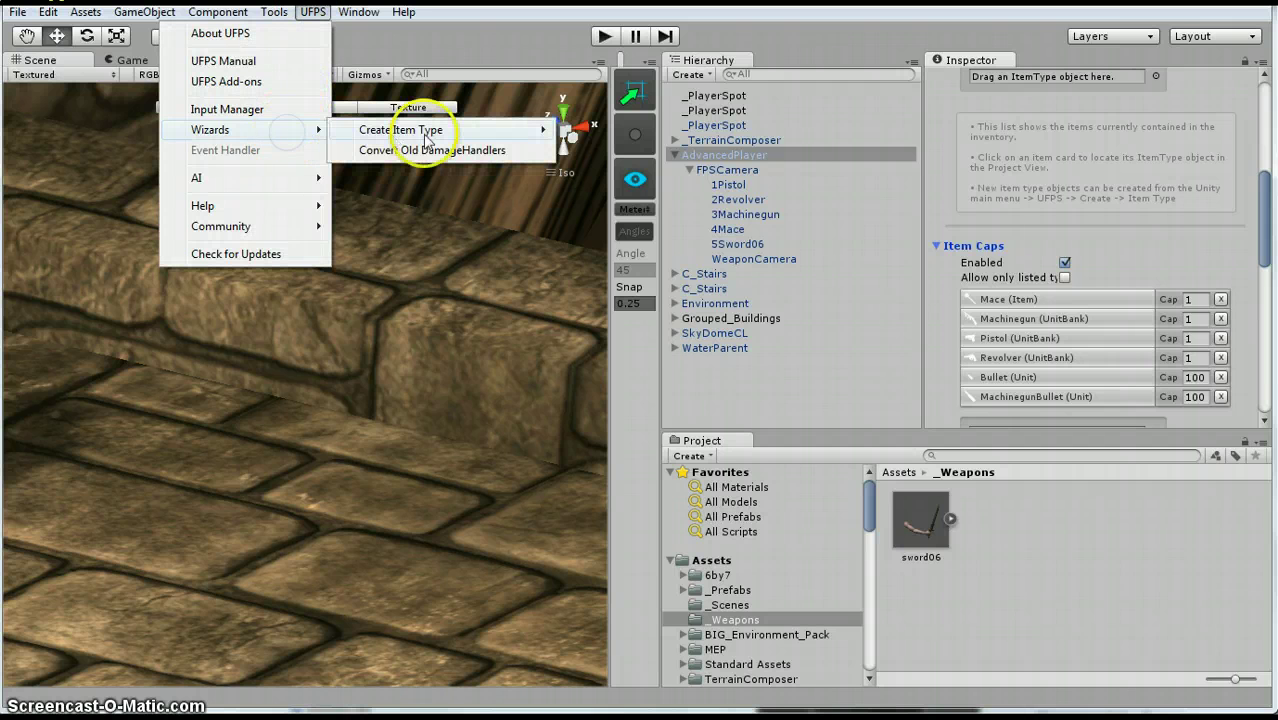
{"action": "mouse_move", "coordinate": [425, 140]}
{"action": "left_click", "coordinate": [275, 131]}
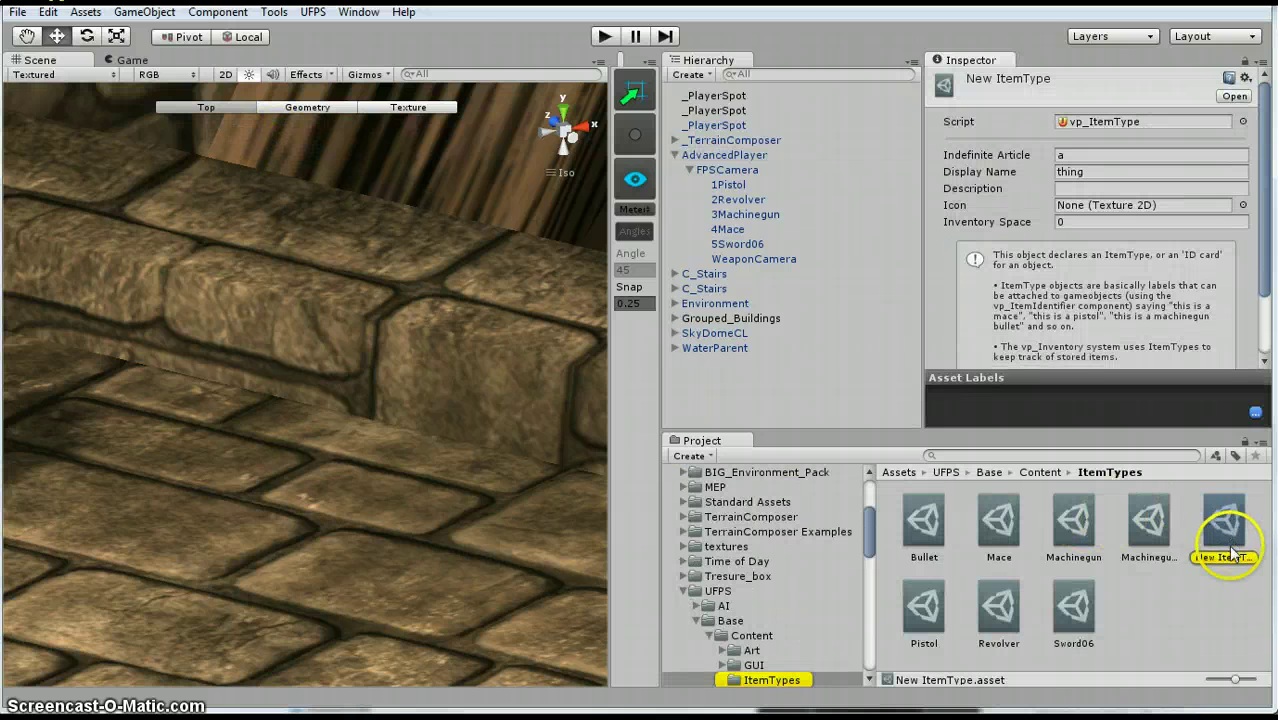
Try to rename the new item type asset to sword06.
{"action": "left_click", "coordinate": [1233, 566]}
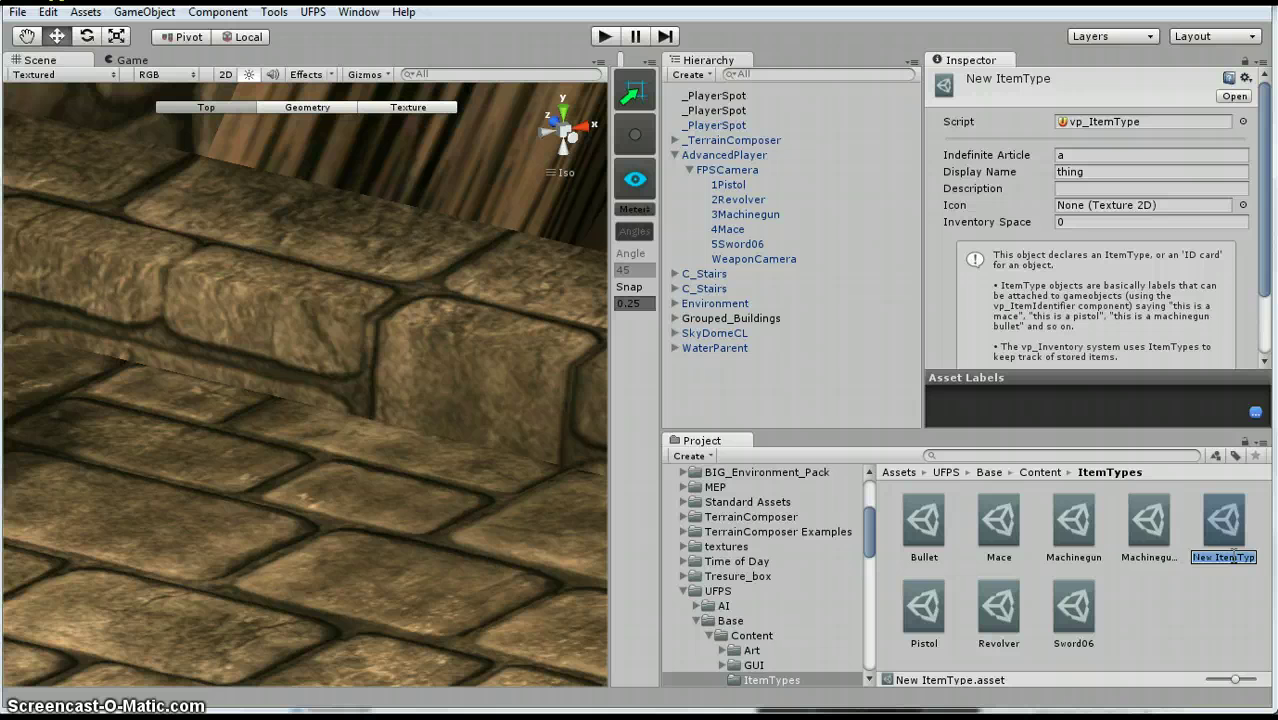
{"action": "type", "text": "sword06"}
{"action": "key", "text": "Return"}
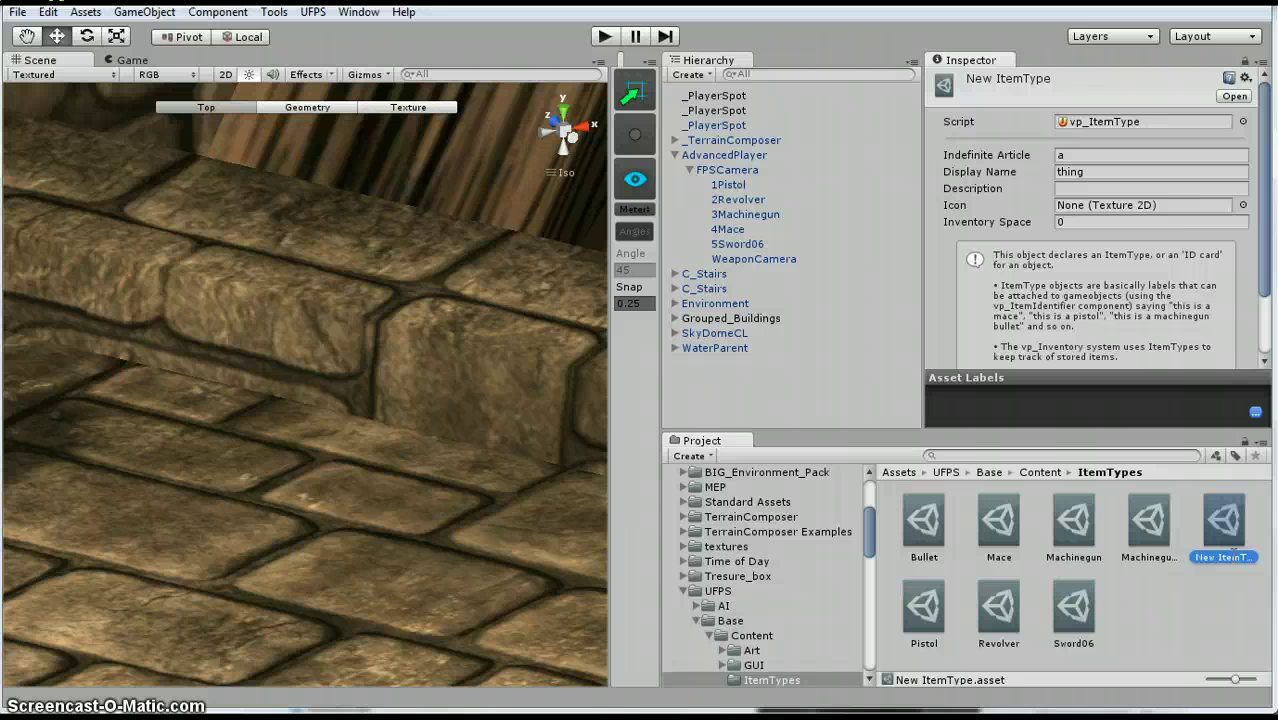
{"action": "left_click", "coordinate": [1172, 618]}
Delete the old Sword06 asset from the ItemTypes folder.
{"action": "left_click", "coordinate": [1073, 610]}
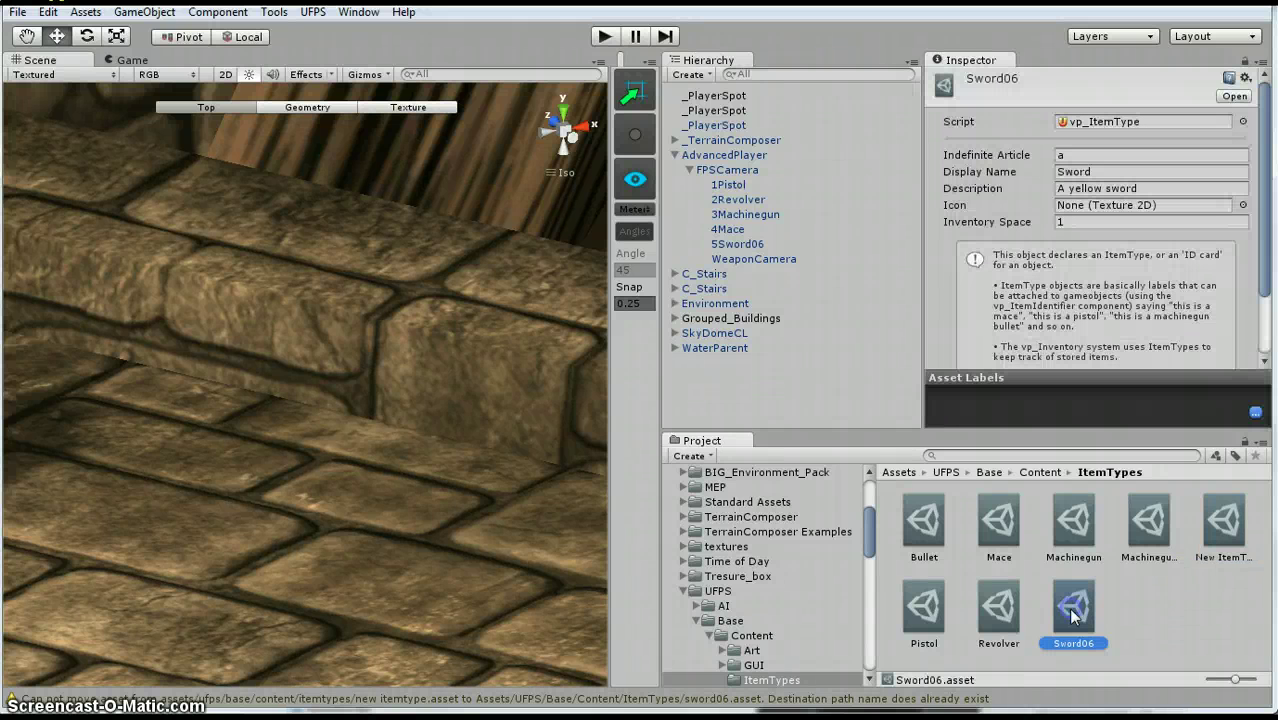
{"action": "key", "text": "Delete"}
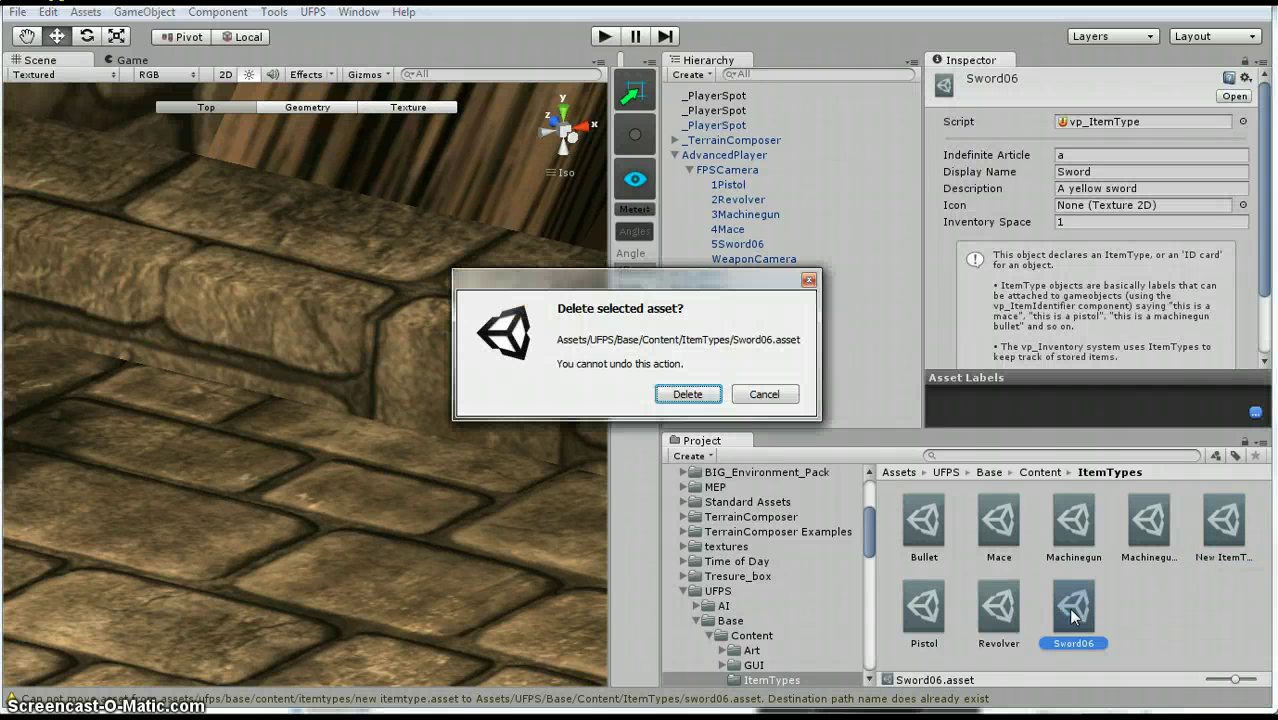
{"action": "left_click", "coordinate": [675, 394]}
Rename the New ItemType asset to sword06.
{"action": "left_click", "coordinate": [1222, 522]}
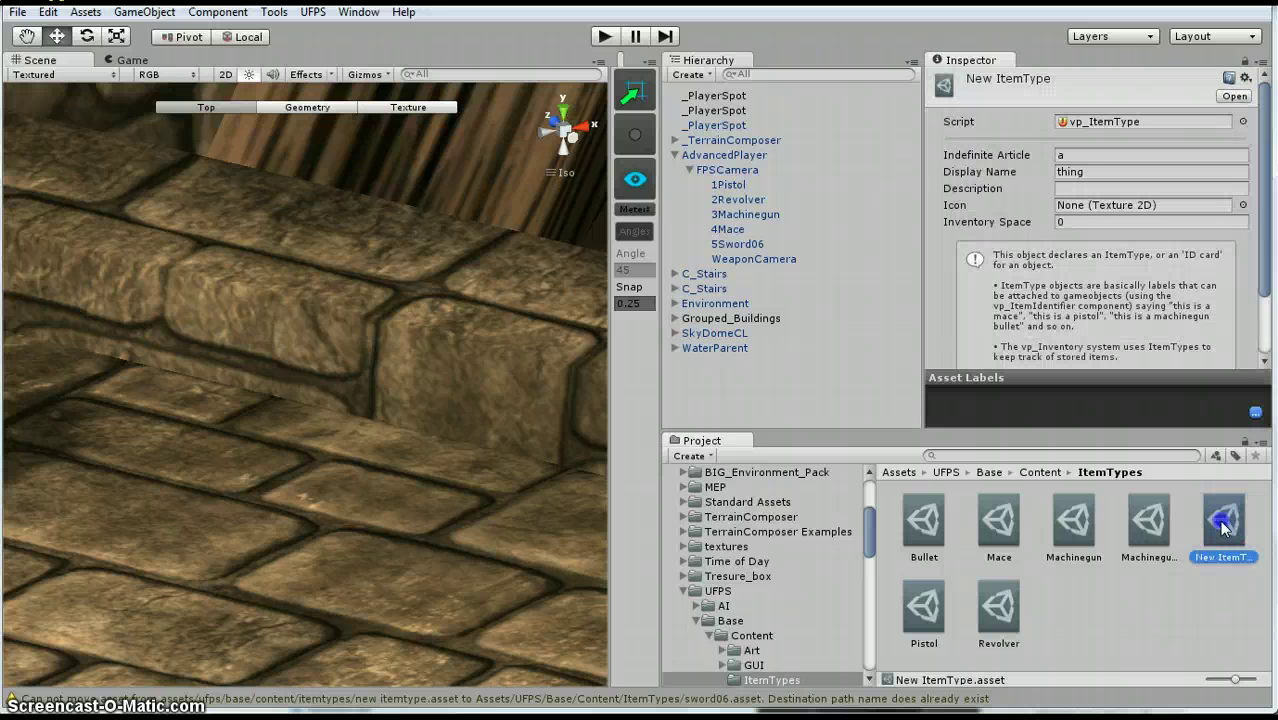
{"action": "left_click", "coordinate": [1222, 550]}
{"action": "type", "text": "sword06"}
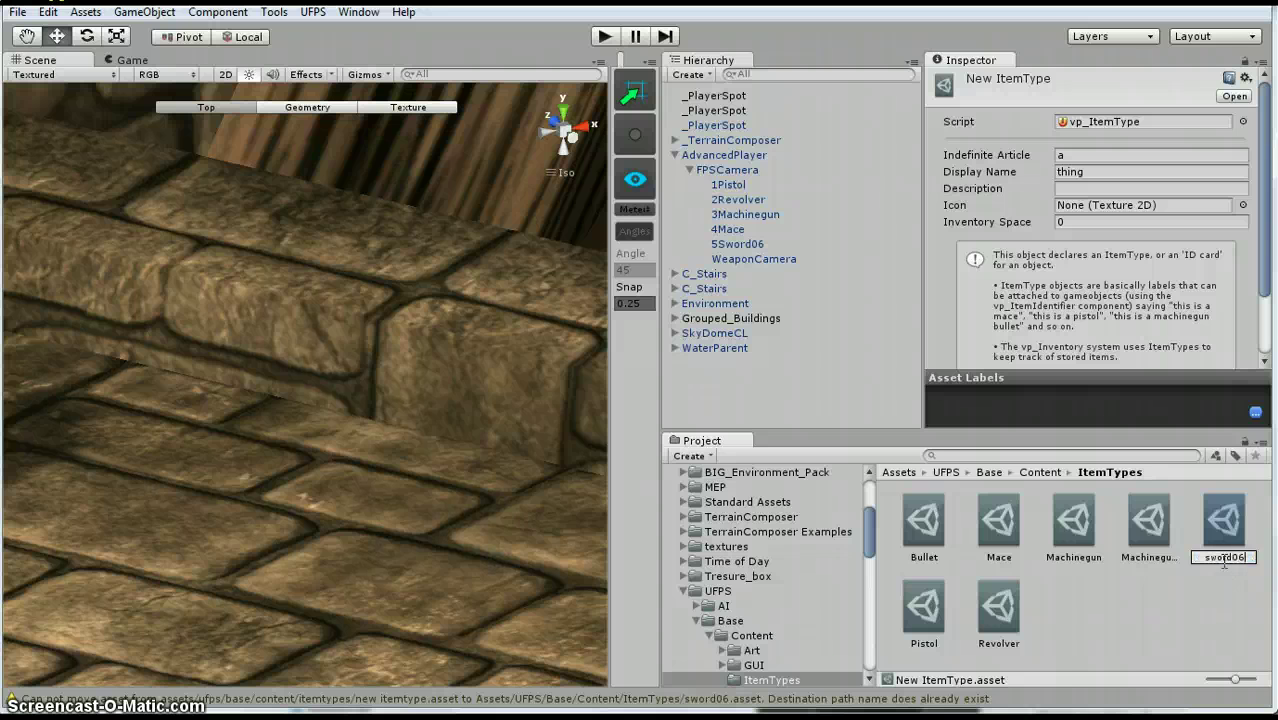
{"action": "key", "text": "Return"}
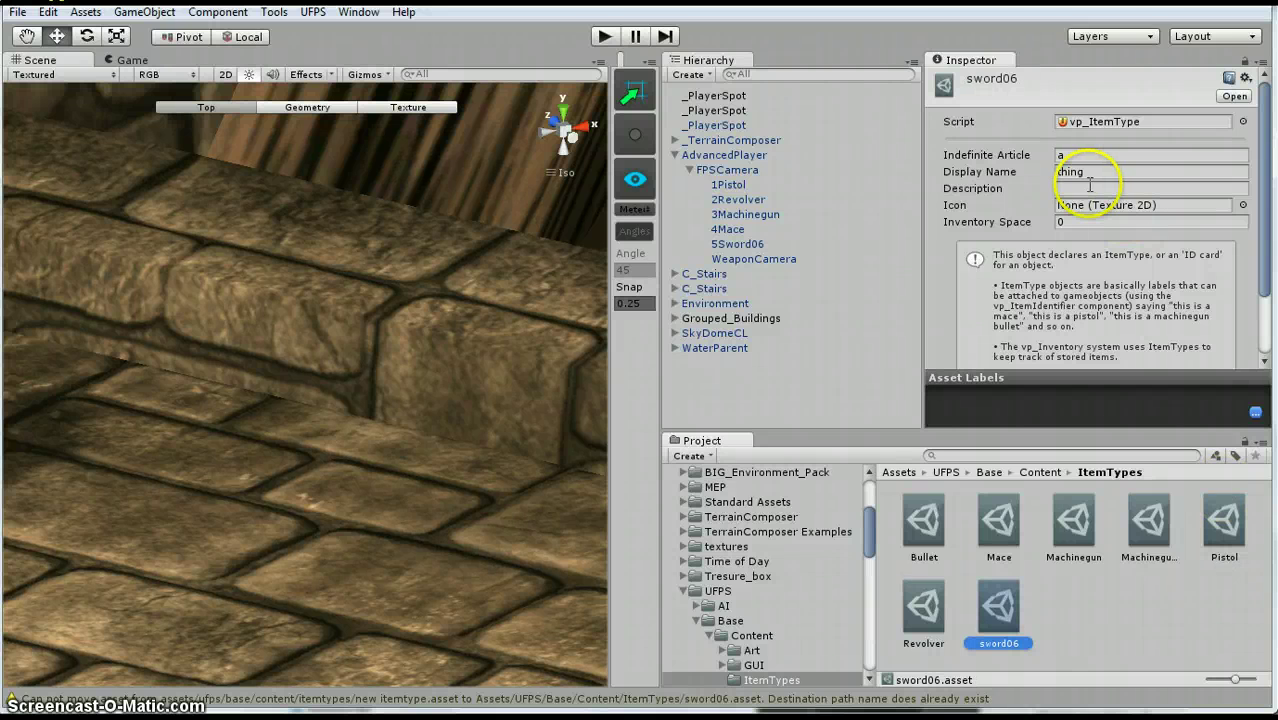
Give the sword06 item type the display name "sword", the description "a yellow sword" and an inventory space of 1.
{"action": "left_click", "coordinate": [1096, 172]}
{"action": "double_click", "coordinate": [1097, 172]}
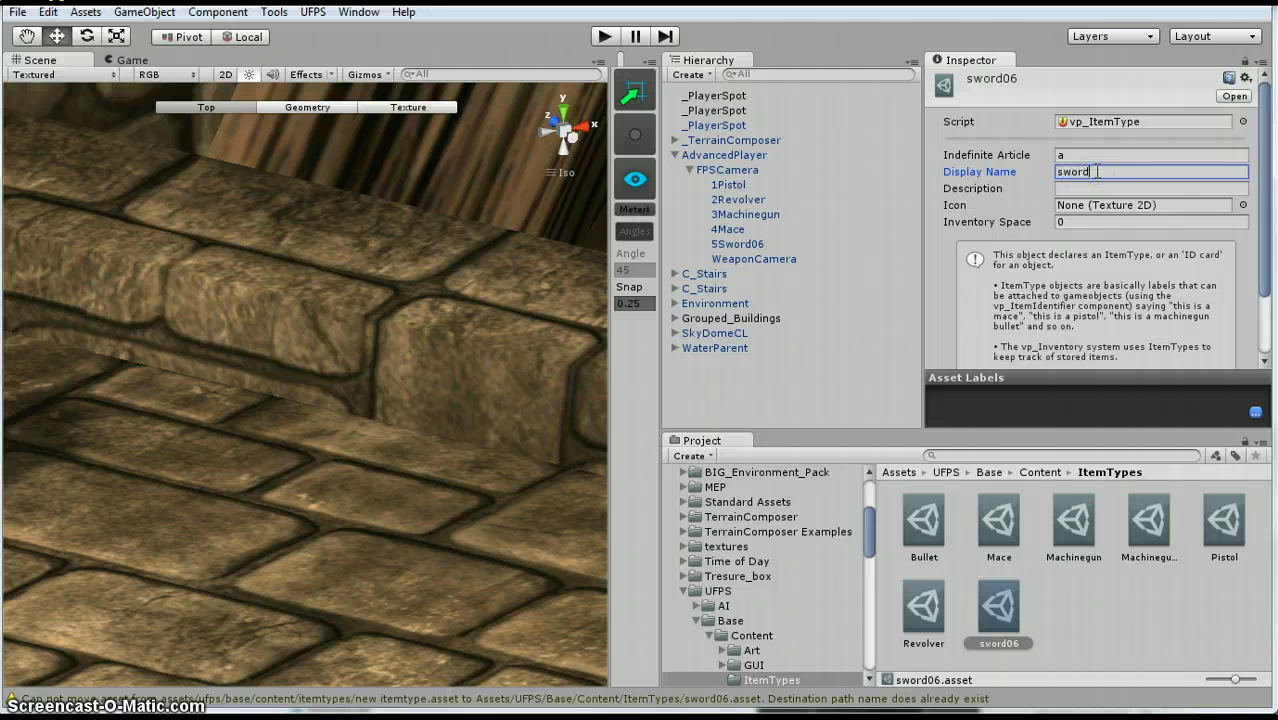
{"action": "left_click", "coordinate": [1081, 180]}
{"action": "left_click", "coordinate": [1081, 186]}
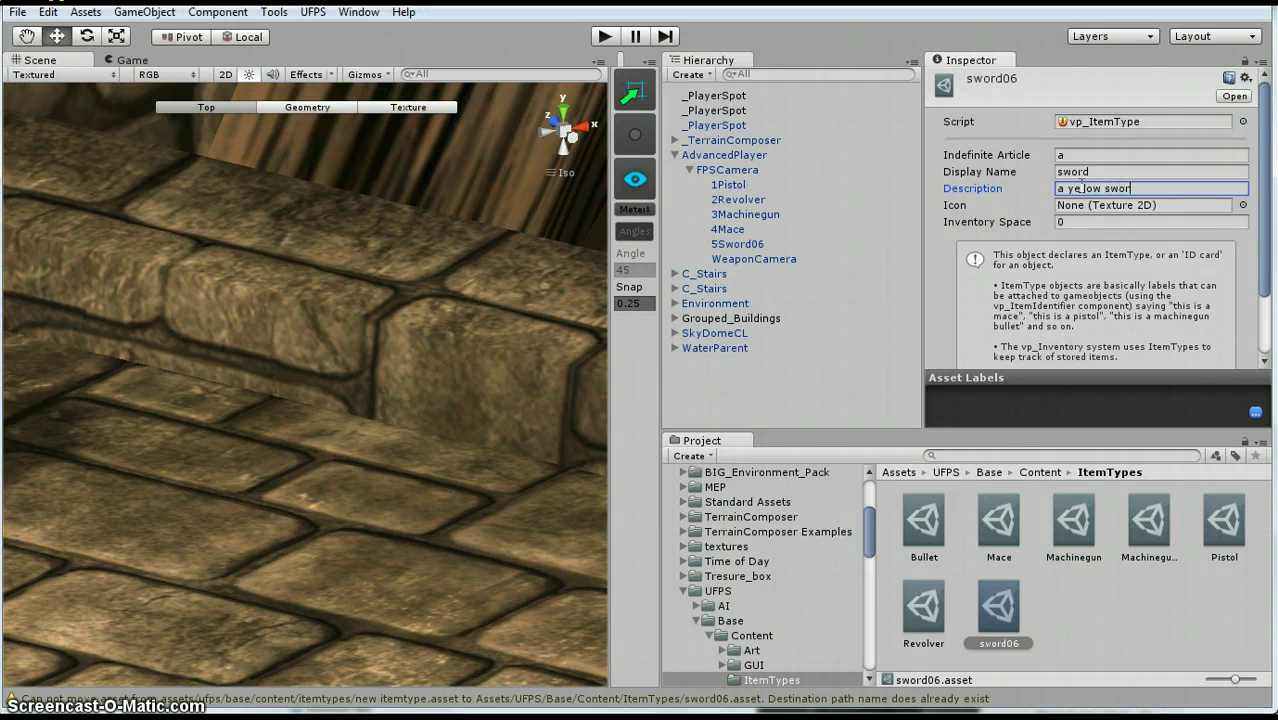
{"action": "left_click", "coordinate": [1089, 224]}
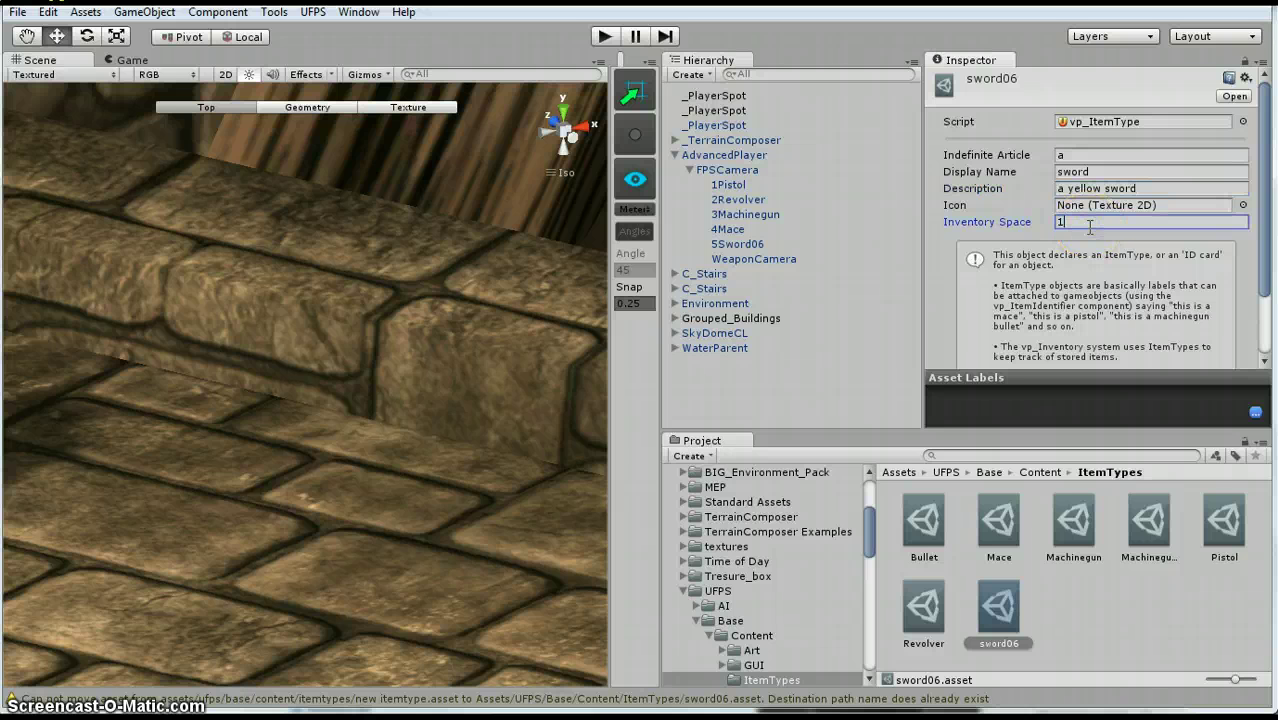
Examine the Icon setting of the sword06 item type and compare it with the Mace and Machinegun item types.
{"action": "left_click", "coordinate": [1107, 208]}
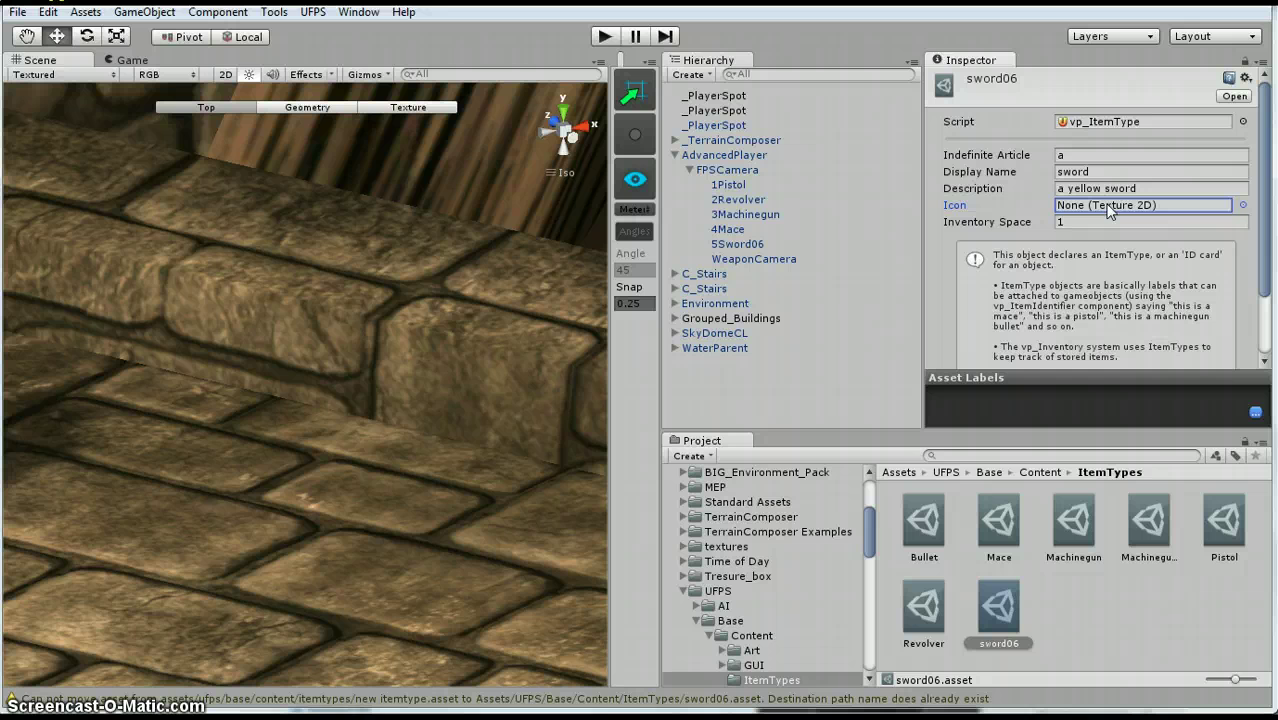
{"action": "left_click", "coordinate": [449, 398]}
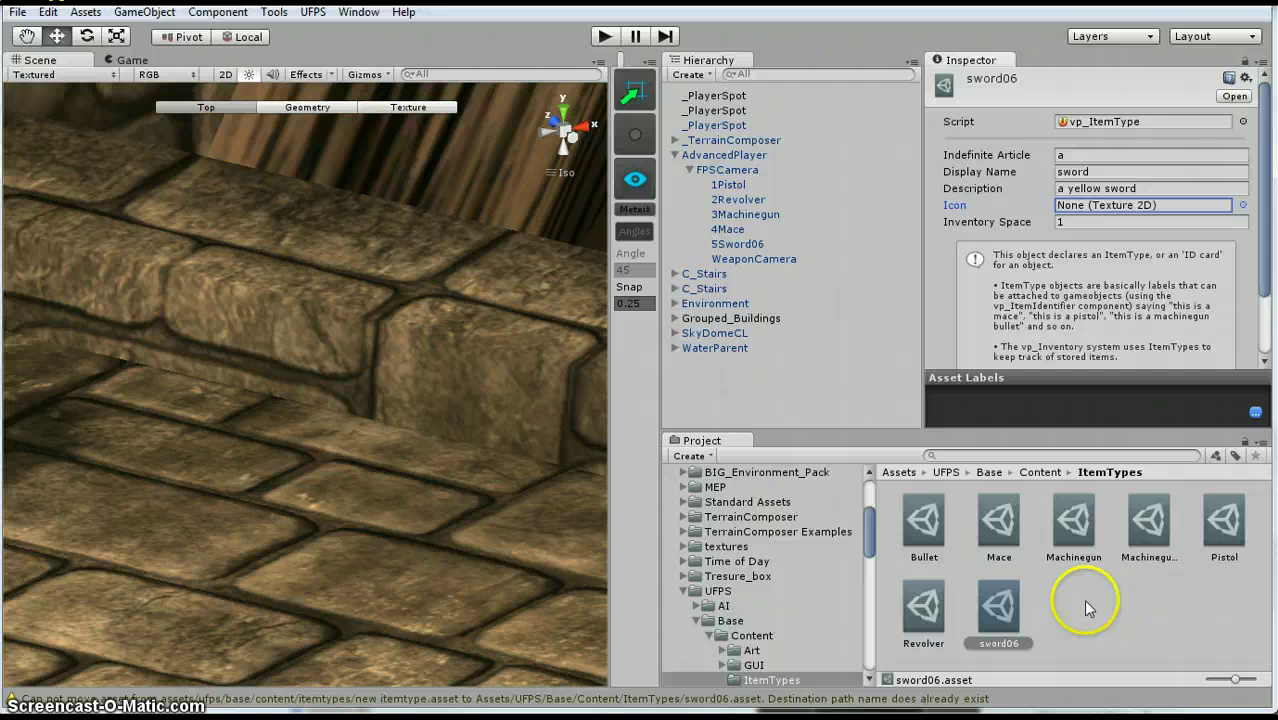
{"action": "left_click", "coordinate": [1107, 630]}
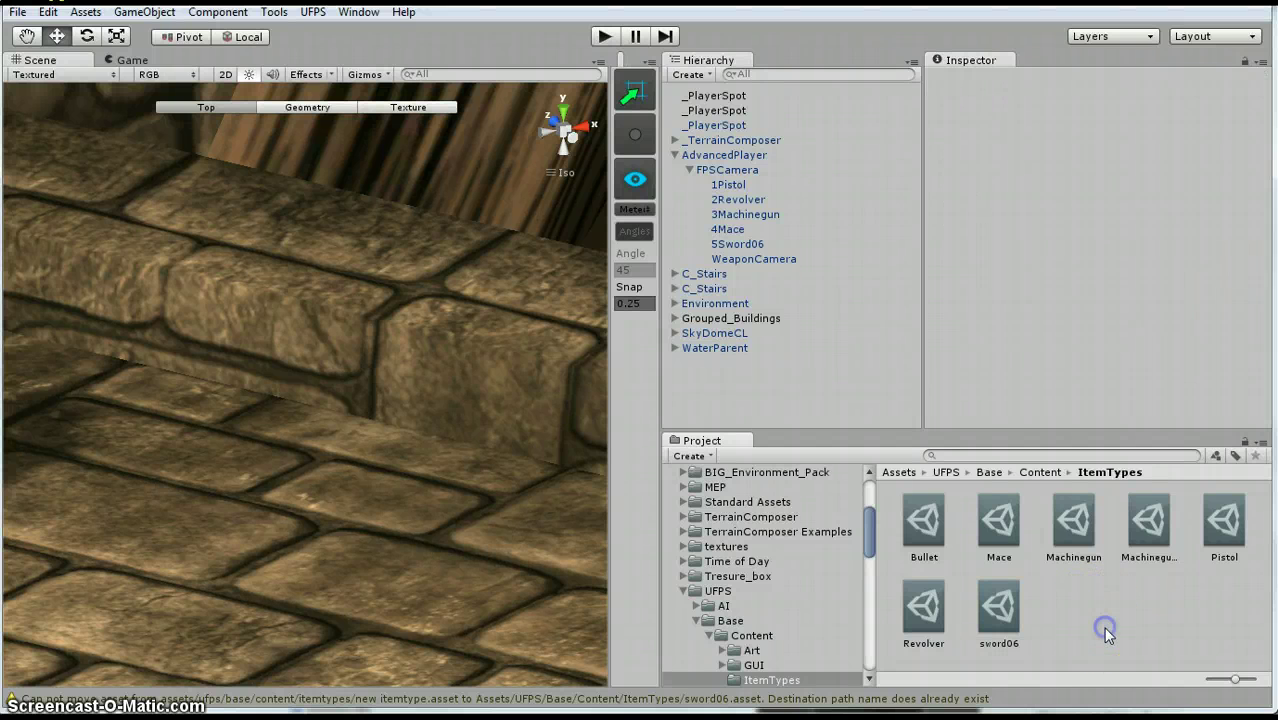
{"action": "left_click", "coordinate": [1000, 535]}
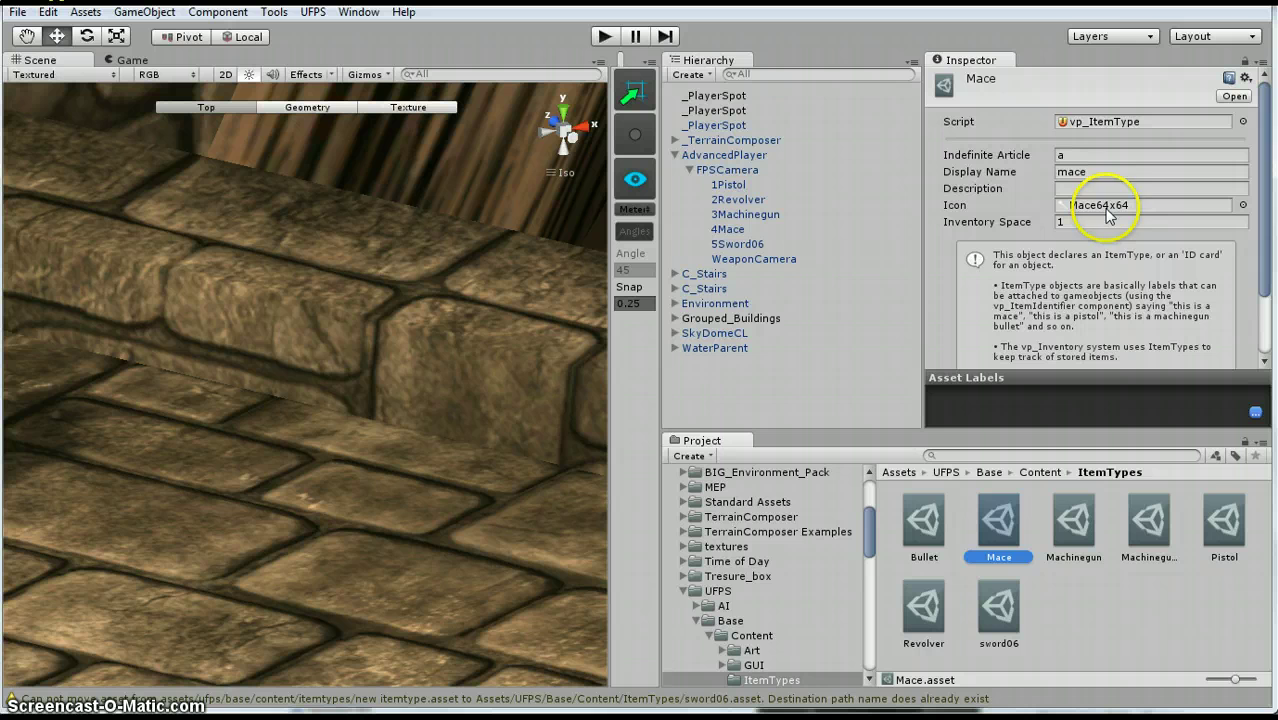
{"action": "left_click", "coordinate": [1073, 522]}
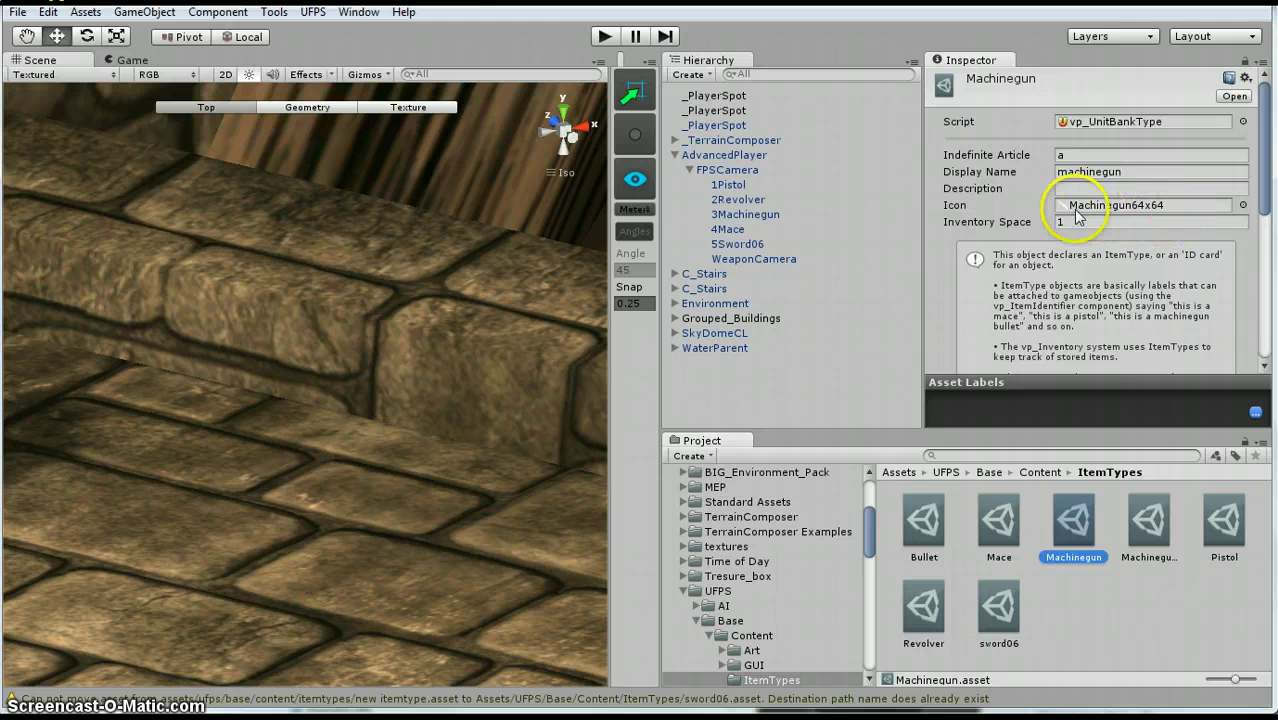
{"action": "left_click", "coordinate": [1002, 605]}
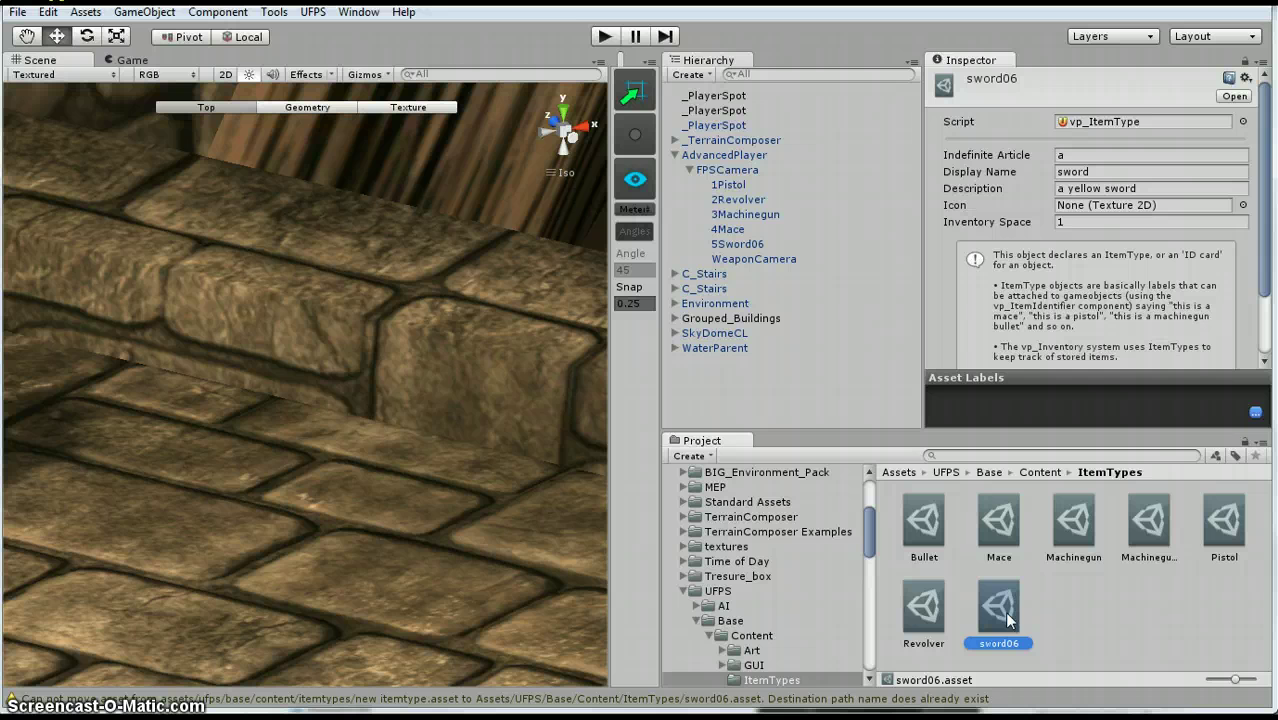
Add the sword06 item type to the Item Caps of the AdvancedPlayer's inventory component and set its cap to 1.
{"action": "left_click", "coordinate": [727, 171]}
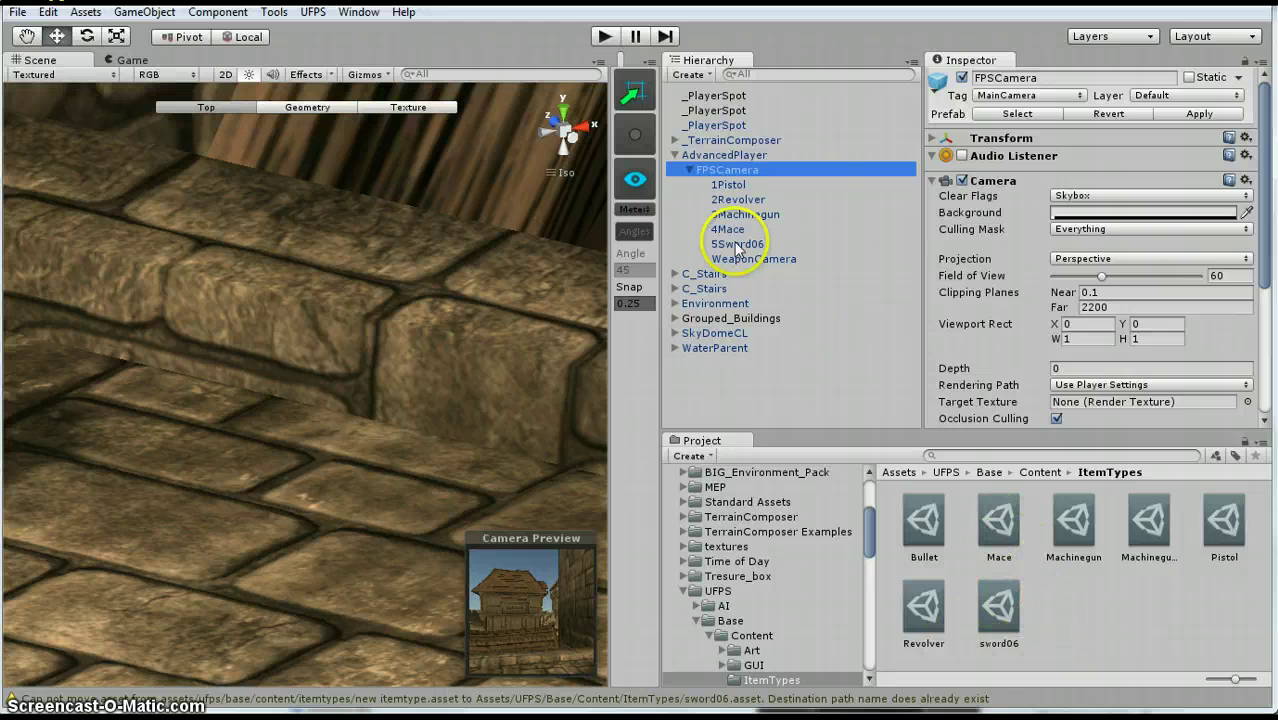
{"action": "left_click_drag", "start_coordinate": [730, 168], "coordinate": [733, 160]}
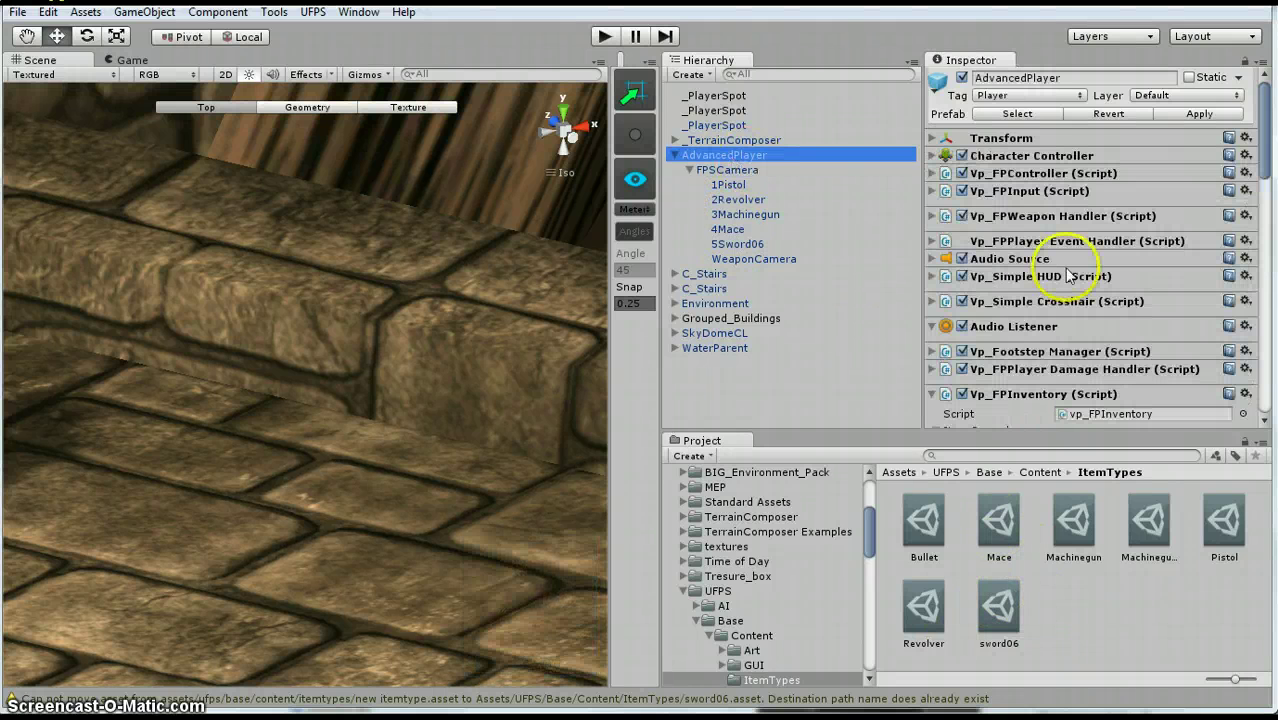
{"action": "scroll", "coordinate": [1109, 298], "scroll_direction": "down", "scroll_amount": 4}
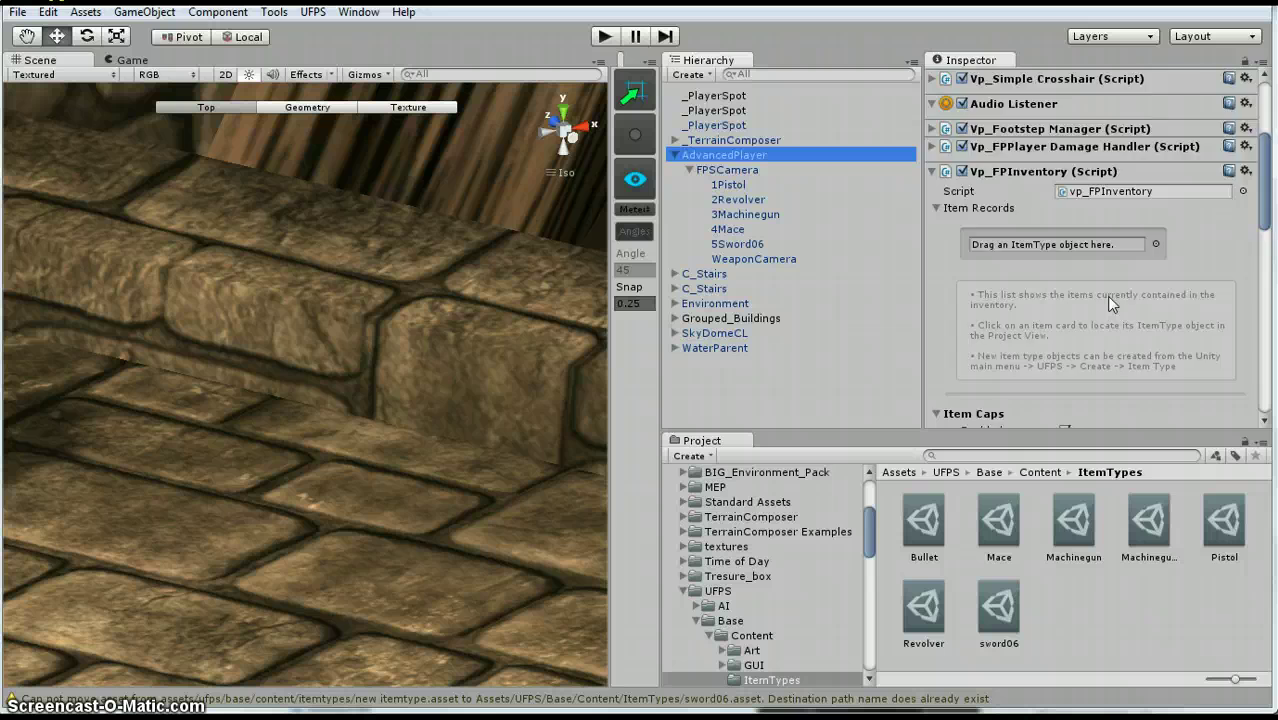
{"action": "scroll", "coordinate": [1106, 296], "scroll_direction": "down", "scroll_amount": 3}
{"action": "scroll", "coordinate": [1106, 296], "scroll_direction": "up", "scroll_amount": 3}
{"action": "scroll", "coordinate": [1106, 296], "scroll_direction": "down", "scroll_amount": 3}
{"action": "scroll", "coordinate": [1106, 296], "scroll_direction": "down", "scroll_amount": 3}
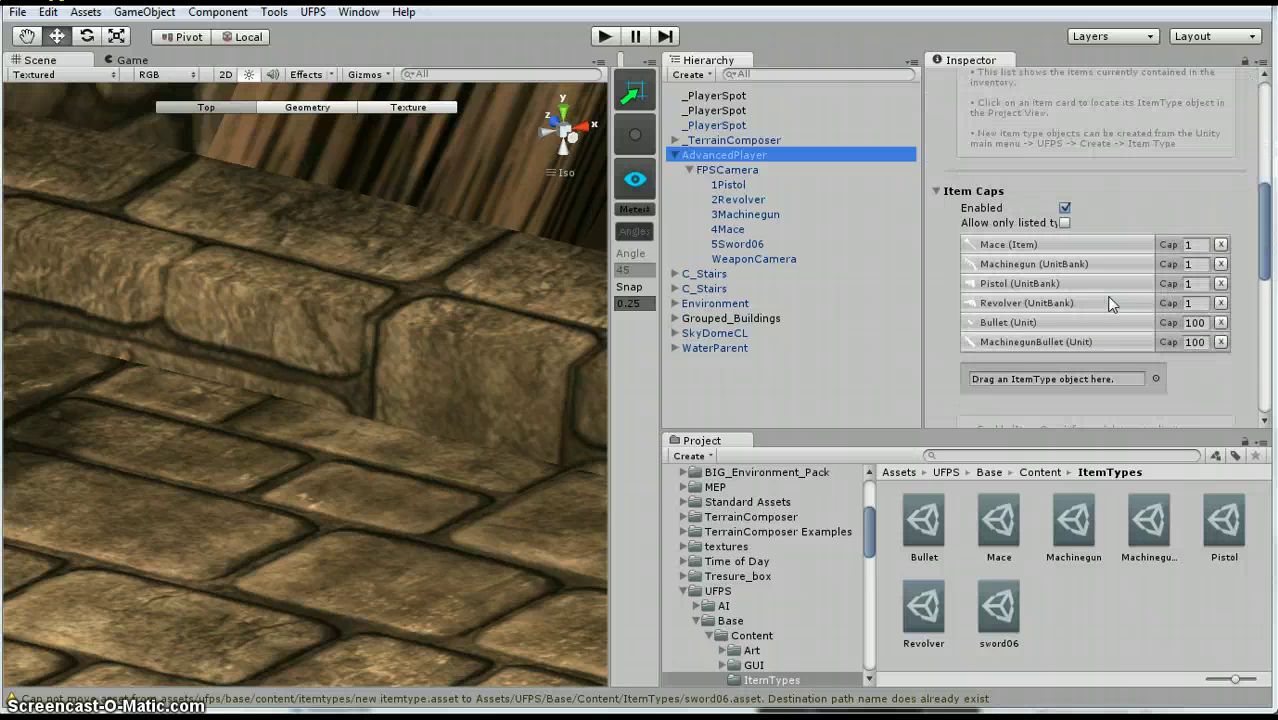
{"action": "left_click_drag", "start_coordinate": [998, 614], "coordinate": [1071, 377]}
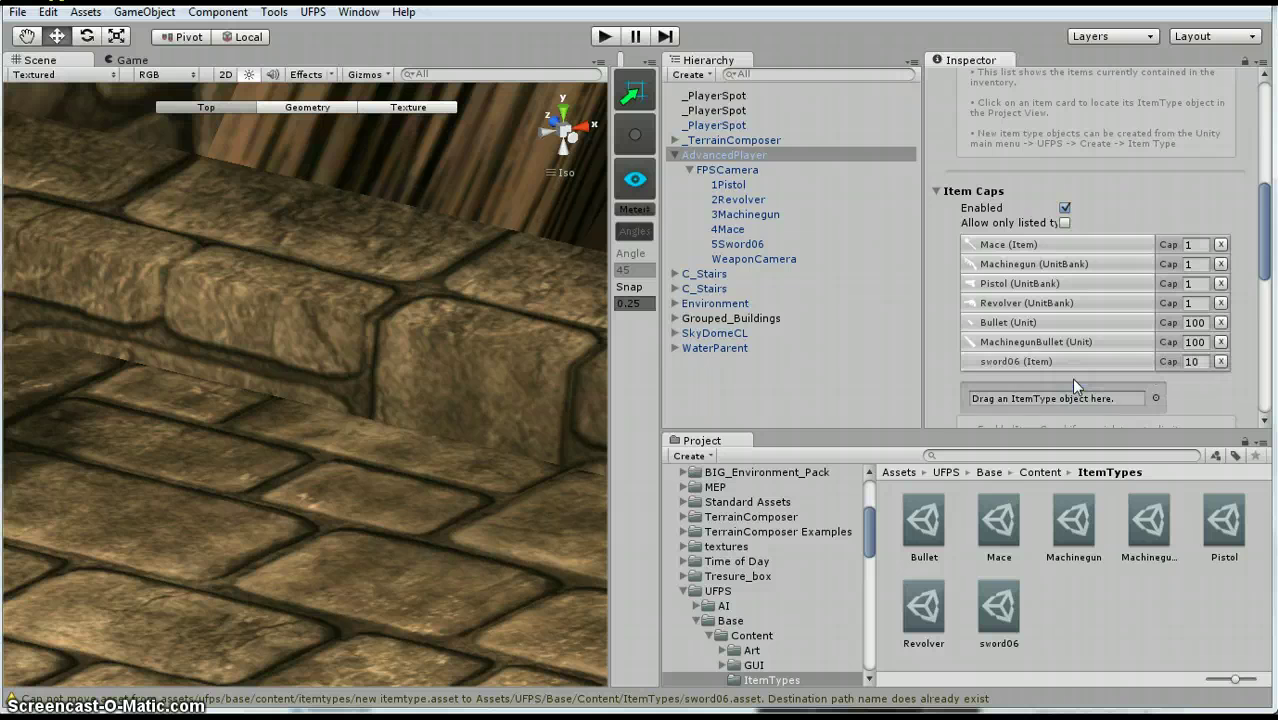
{"action": "left_click", "coordinate": [1200, 362]}
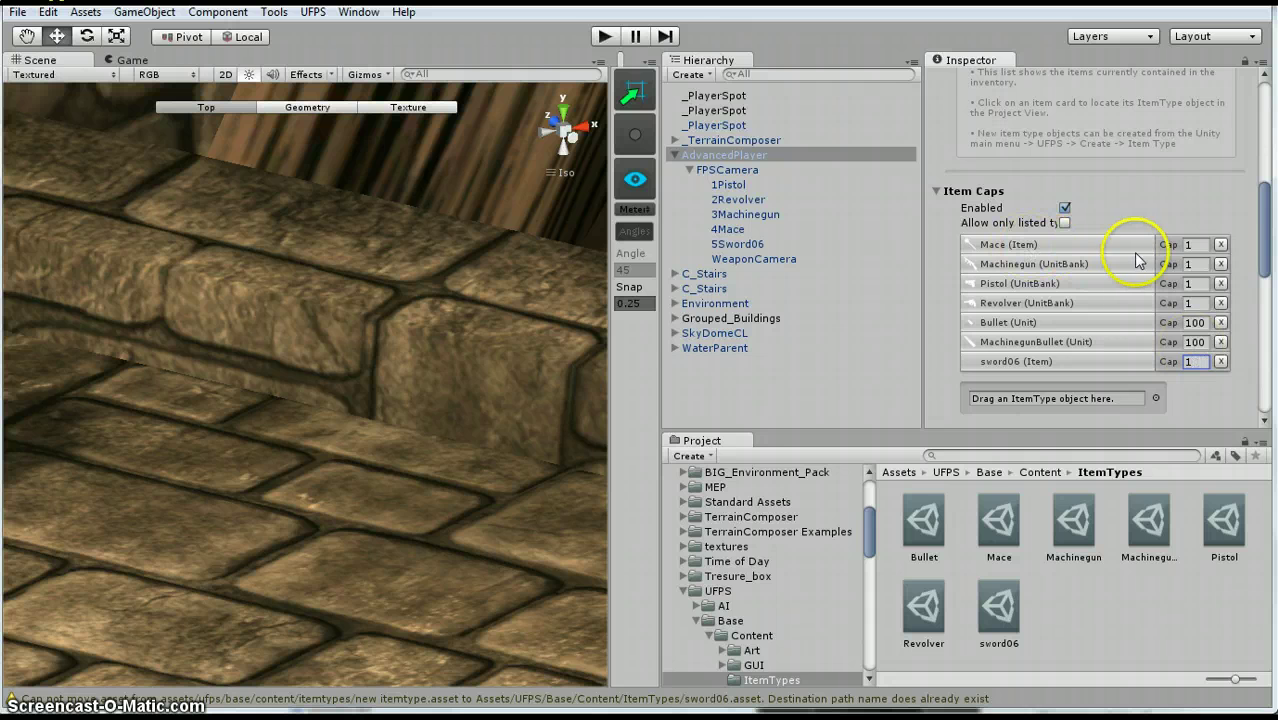
Add the sword06 item type to the Item Records of the AdvancedPlayer's inventory component.
{"action": "scroll", "coordinate": [1100, 300], "scroll_direction": "up", "scroll_amount": 5}
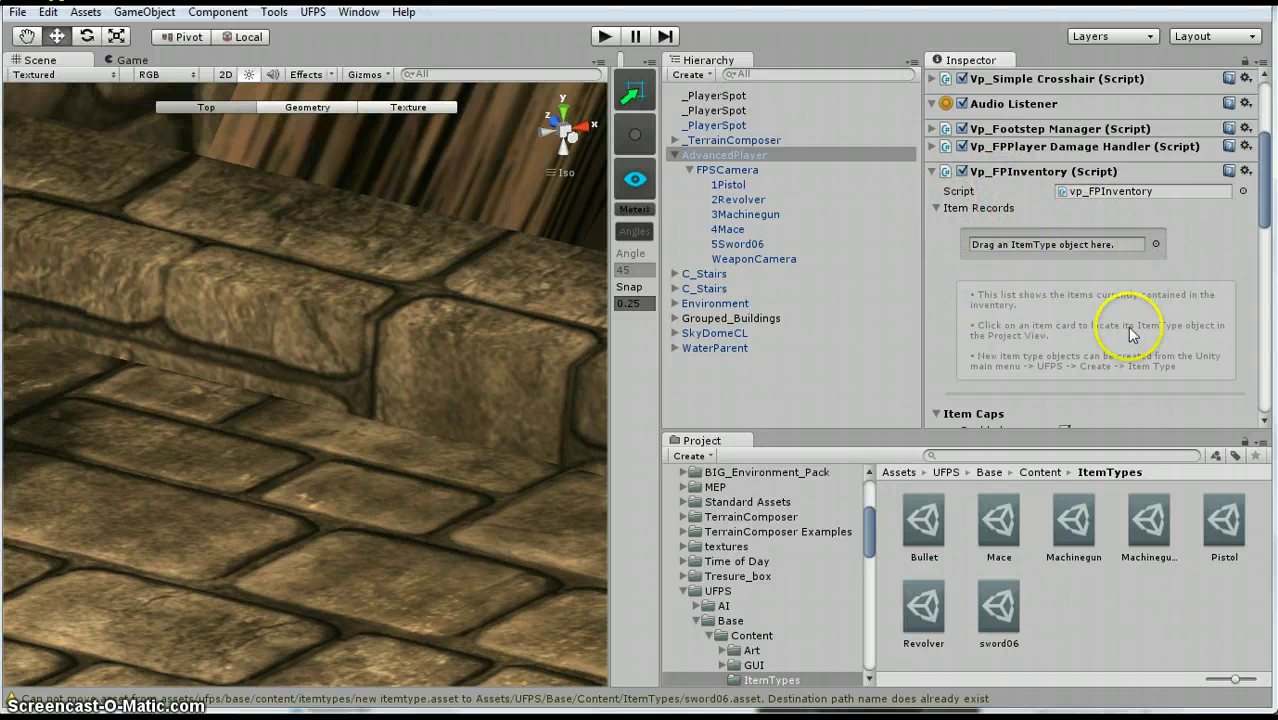
{"action": "left_click_drag", "start_coordinate": [998, 598], "coordinate": [1045, 294]}
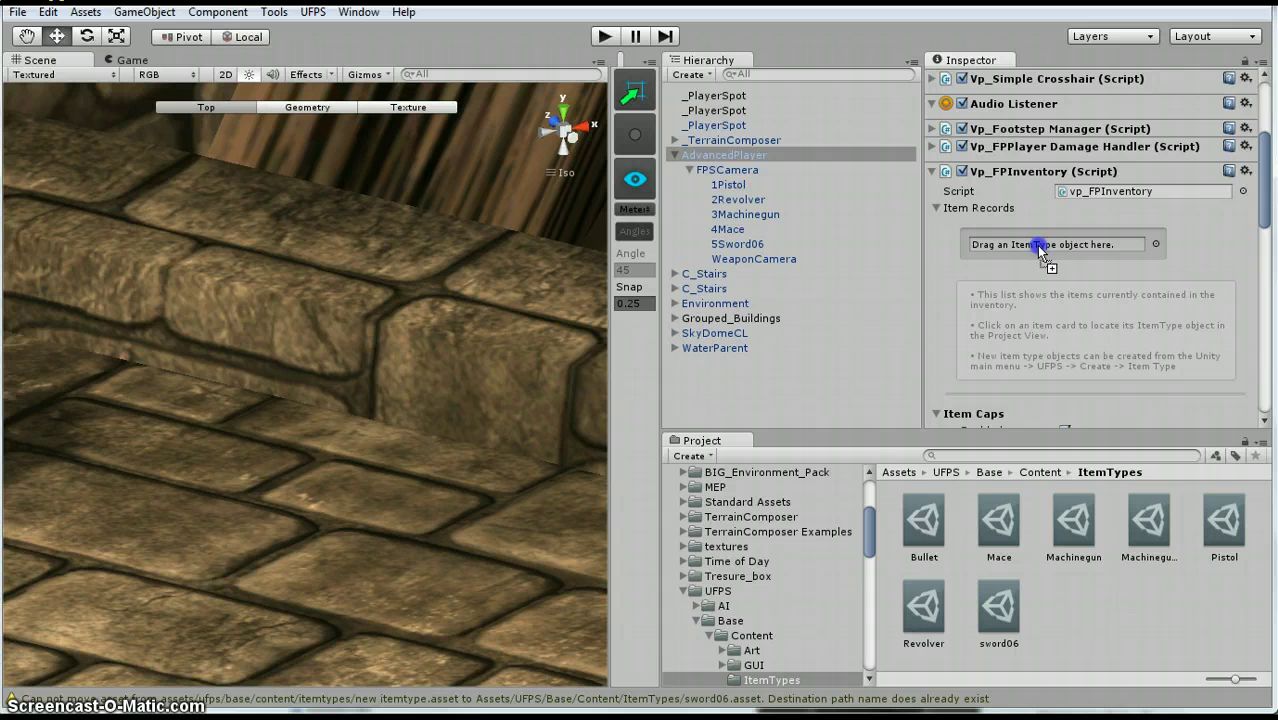
{"action": "left_click_drag", "start_coordinate": [1040, 250], "coordinate": [1036, 246]}
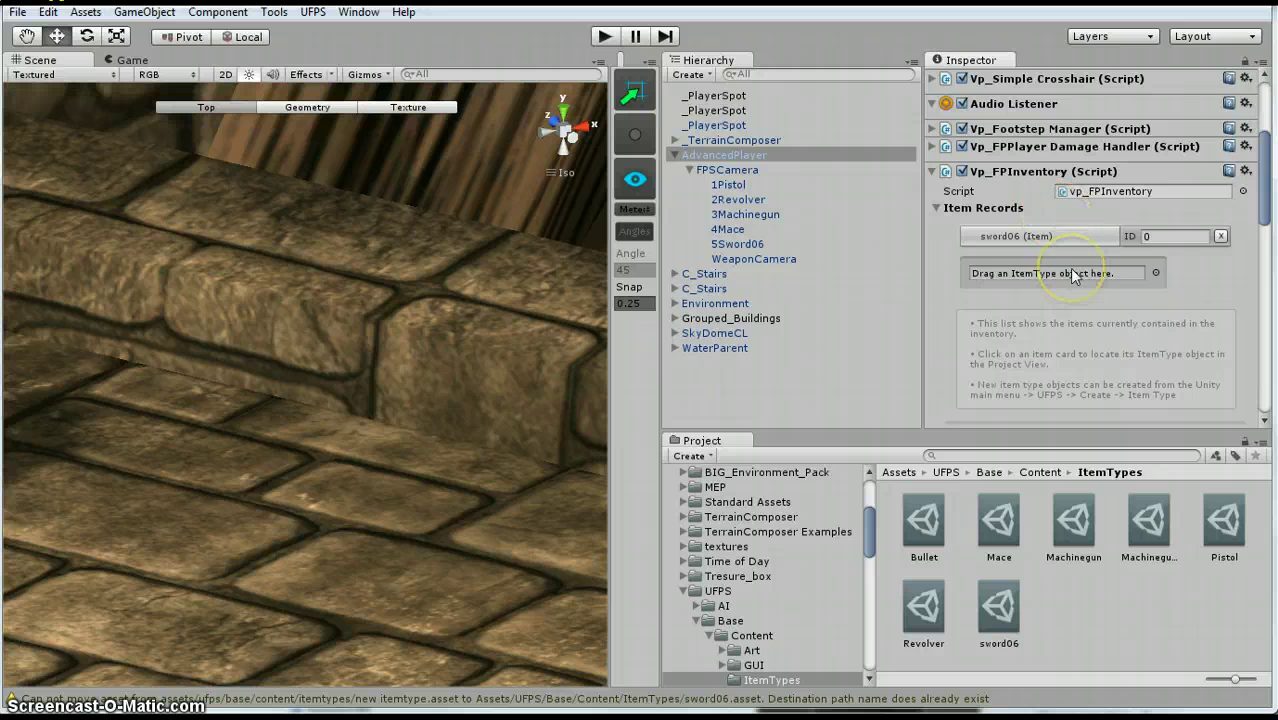
Add the Mace item type to the Item Records of the AdvancedPlayer's inventory component.
{"action": "scroll", "coordinate": [1073, 276], "scroll_direction": "down", "scroll_amount": 4}
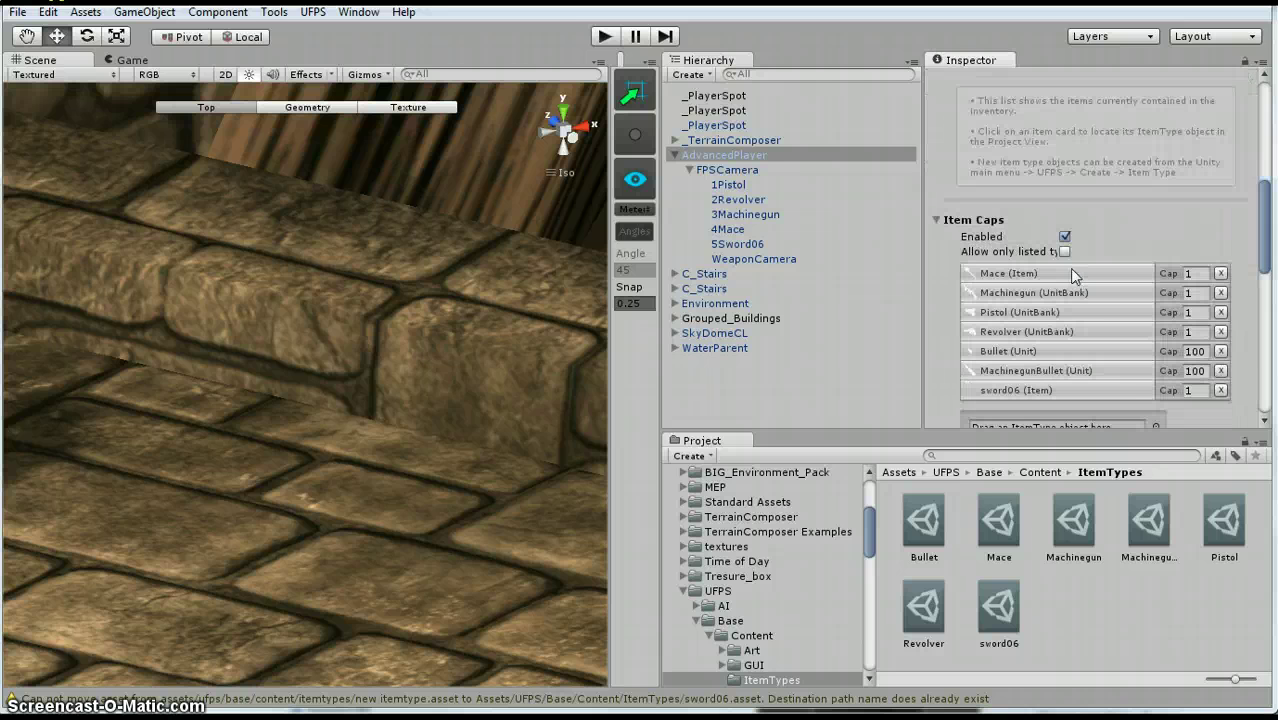
{"action": "scroll", "coordinate": [1134, 314], "scroll_direction": "up", "scroll_amount": 4}
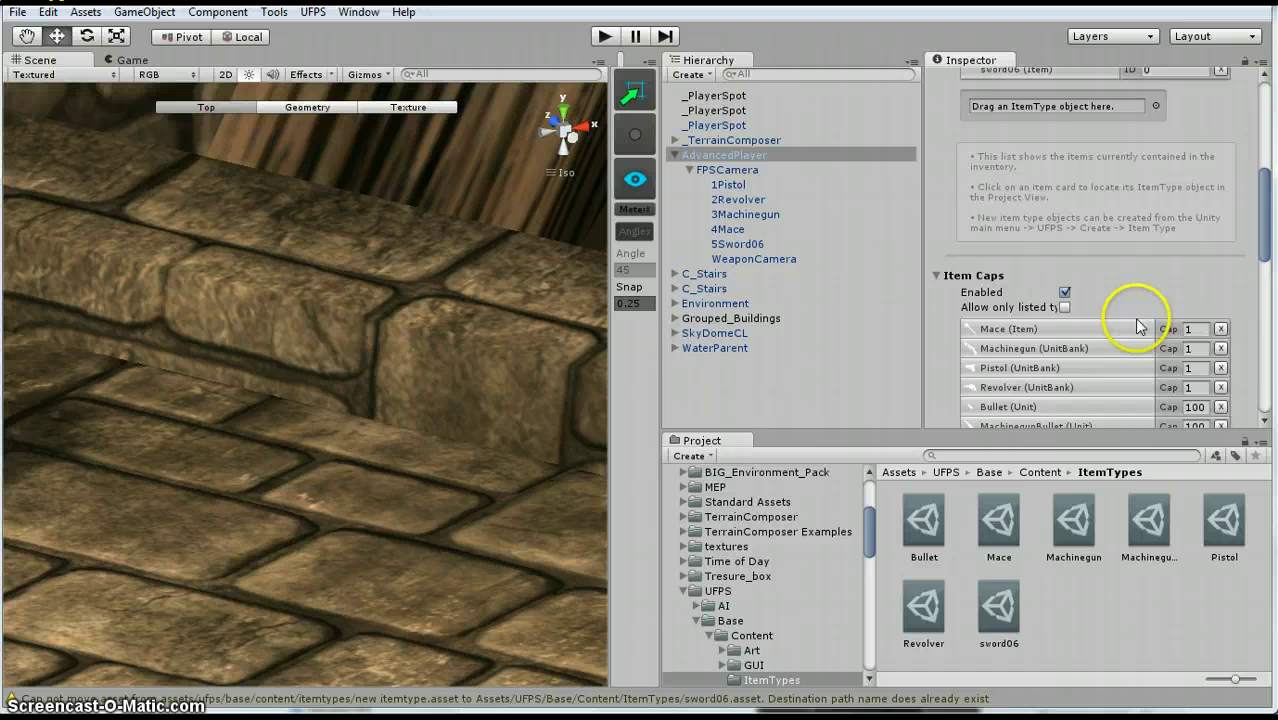
{"action": "left_click_drag", "start_coordinate": [995, 515], "coordinate": [1066, 272]}
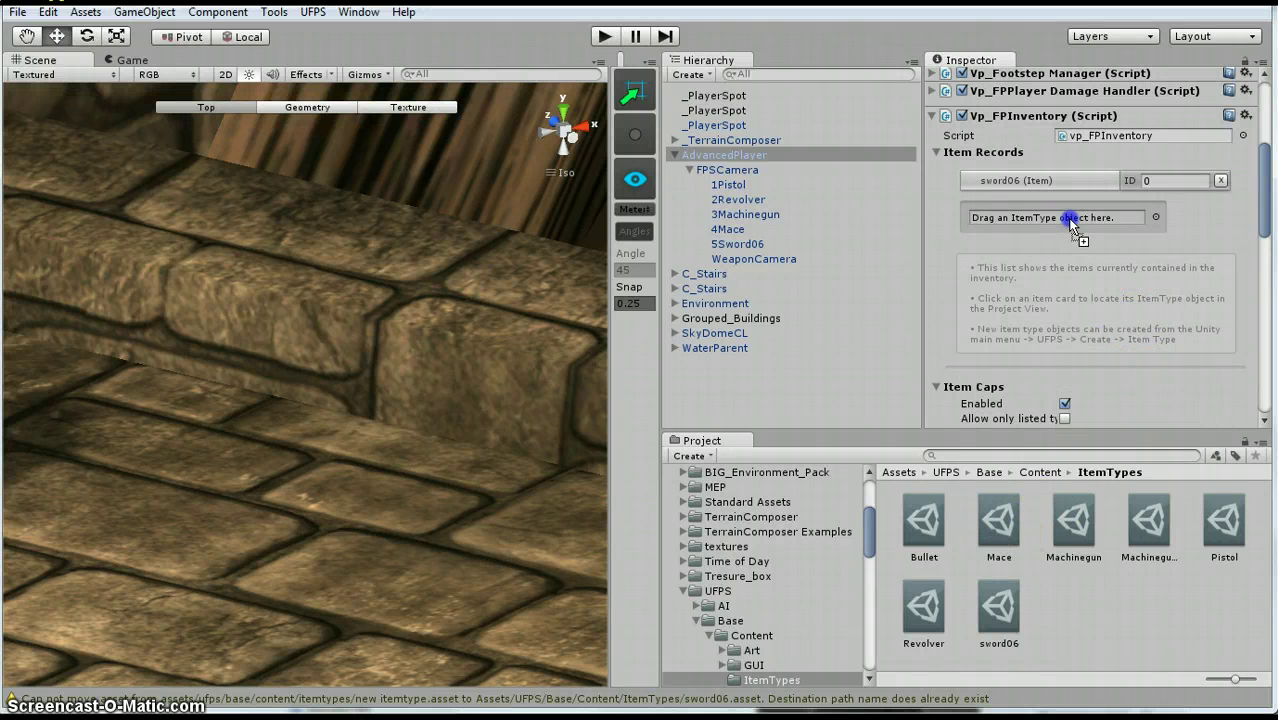
{"action": "left_click_drag", "start_coordinate": [1067, 217], "coordinate": [1067, 217]}
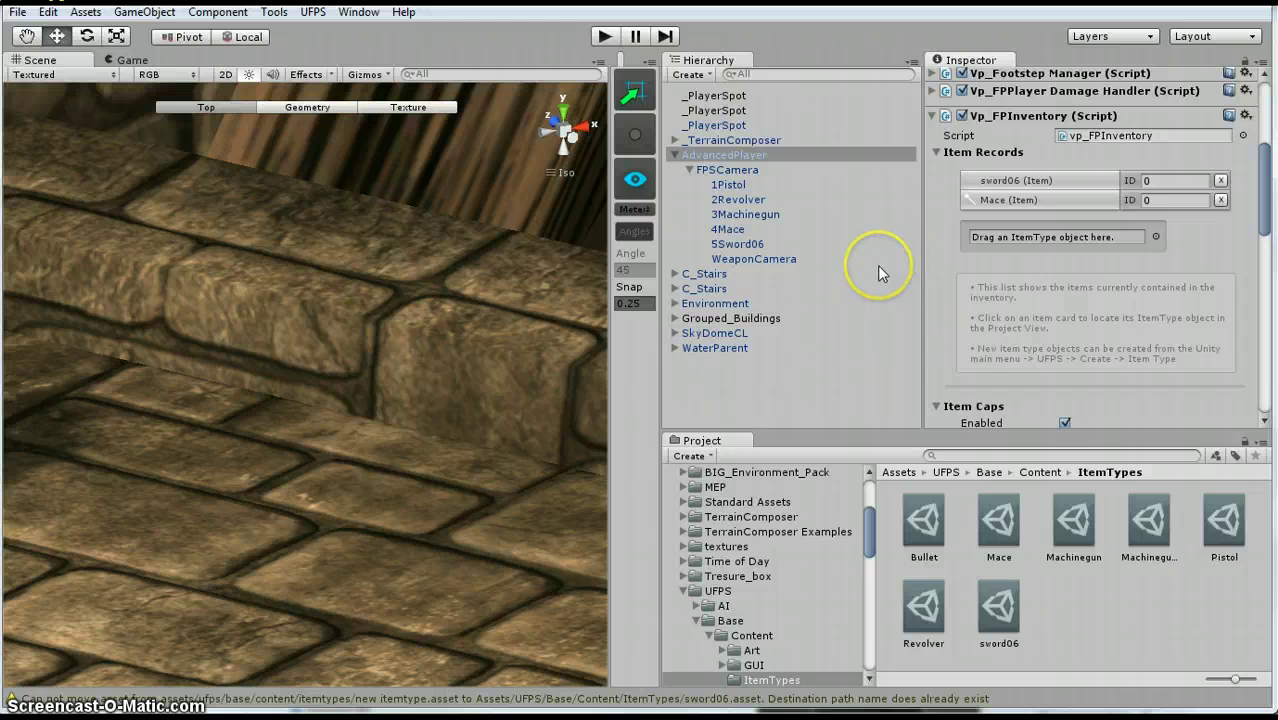
Apply the inventory changes to the AdvancedPlayer prefab and save the scene.
{"action": "scroll", "coordinate": [1165, 245], "scroll_direction": "up", "scroll_amount": 5}
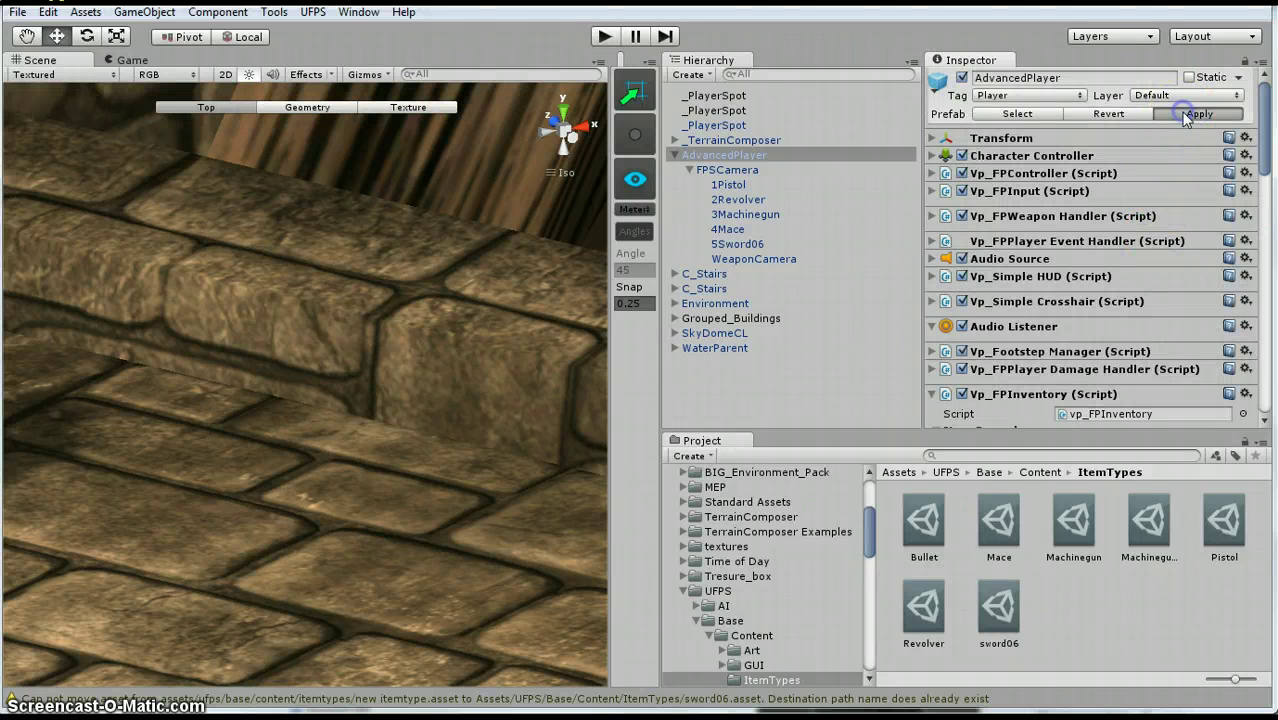
{"action": "left_click", "coordinate": [248, 112]}
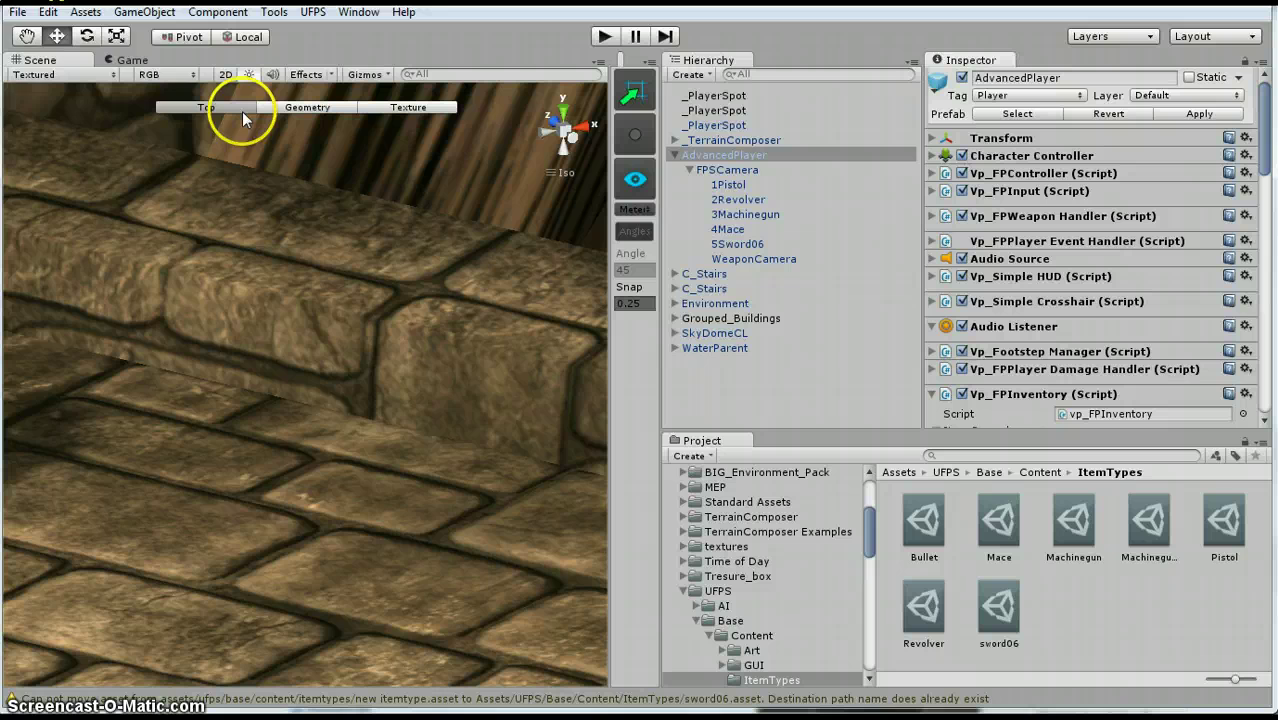
{"action": "left_click", "coordinate": [17, 12]}
{"action": "left_click", "coordinate": [40, 82]}
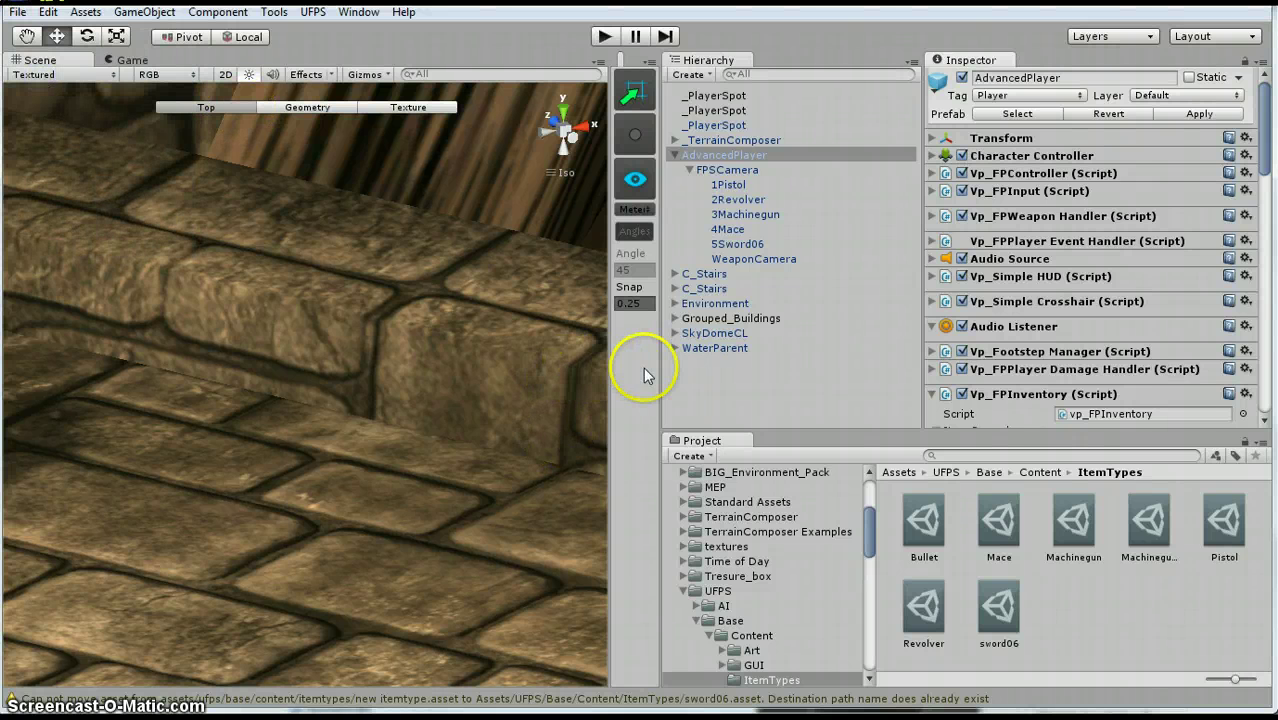
Widen the Scene view by narrowing the Hierarchy, Inspector and Project area.
{"action": "left_click_drag", "start_coordinate": [662, 365], "coordinate": [1187, 346]}
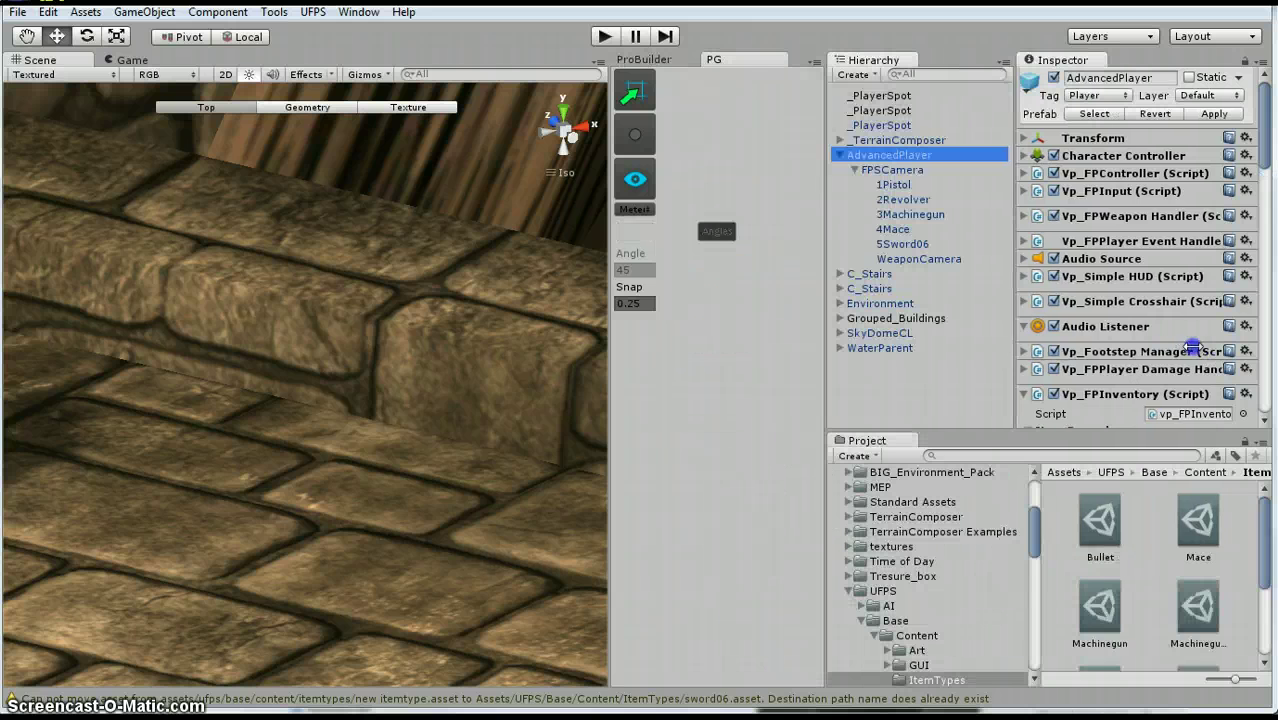
{"action": "left_click", "coordinate": [611, 400]}
{"action": "left_click_drag", "start_coordinate": [717, 398], "coordinate": [898, 391]}
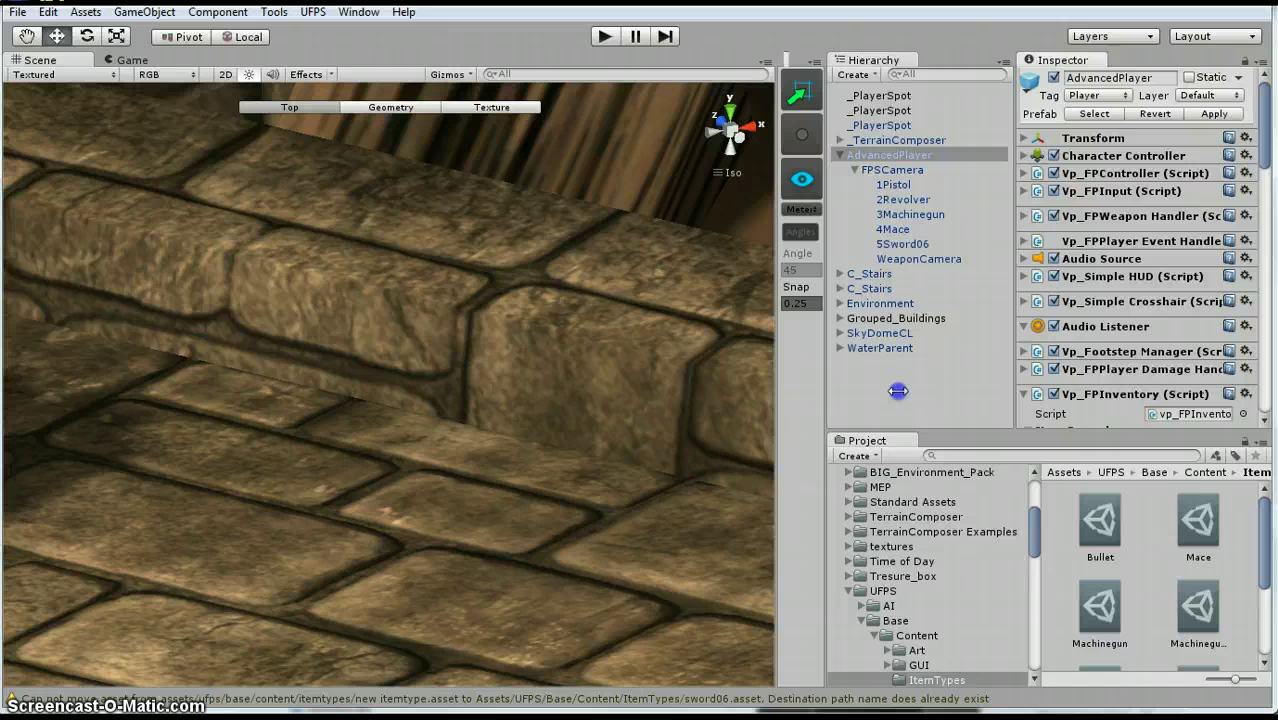
Run the game, equip the sword in weapon slot 5 and swing it at the stone wall.
{"action": "left_click", "coordinate": [605, 37]}
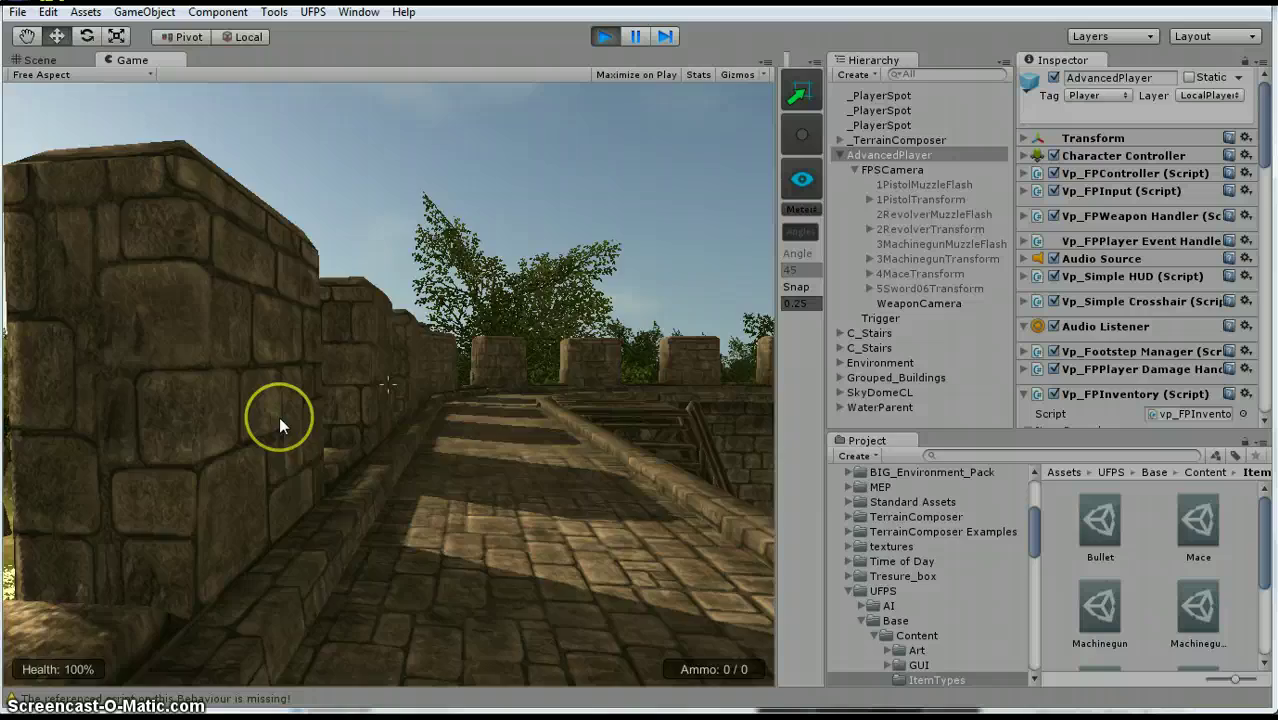
{"action": "key", "text": "5"}
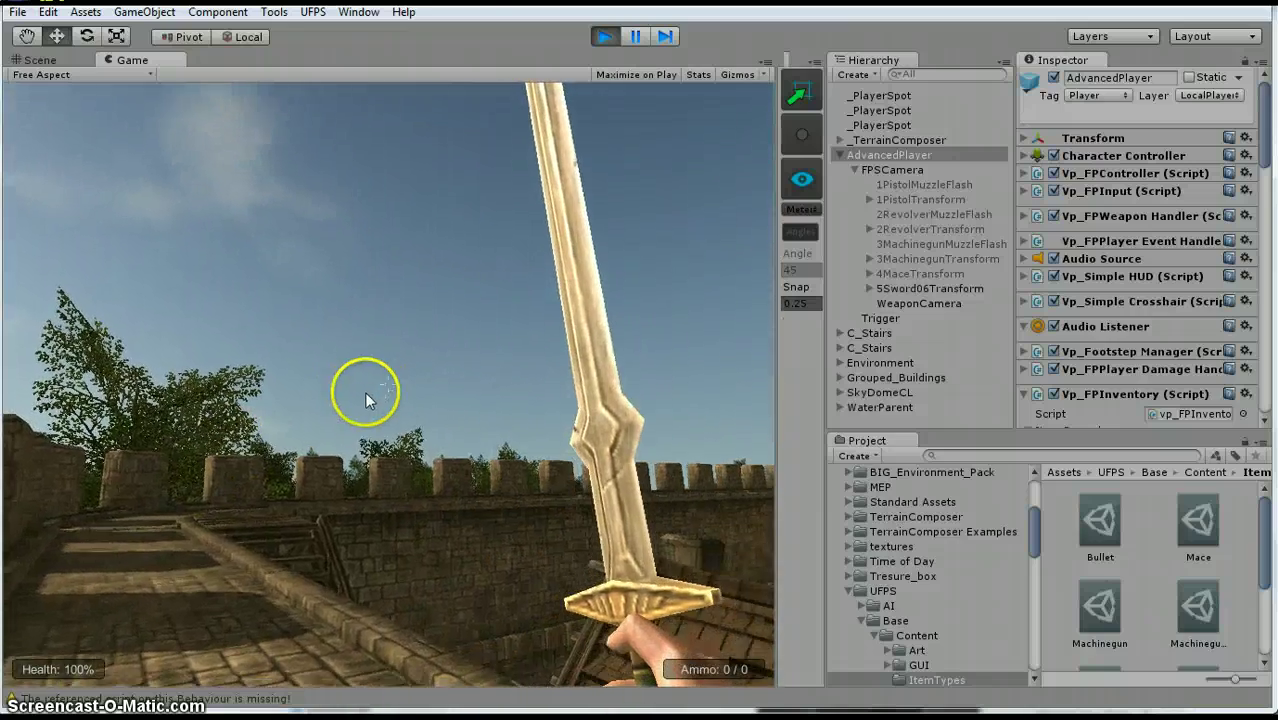
{"action": "key", "text": "w"}
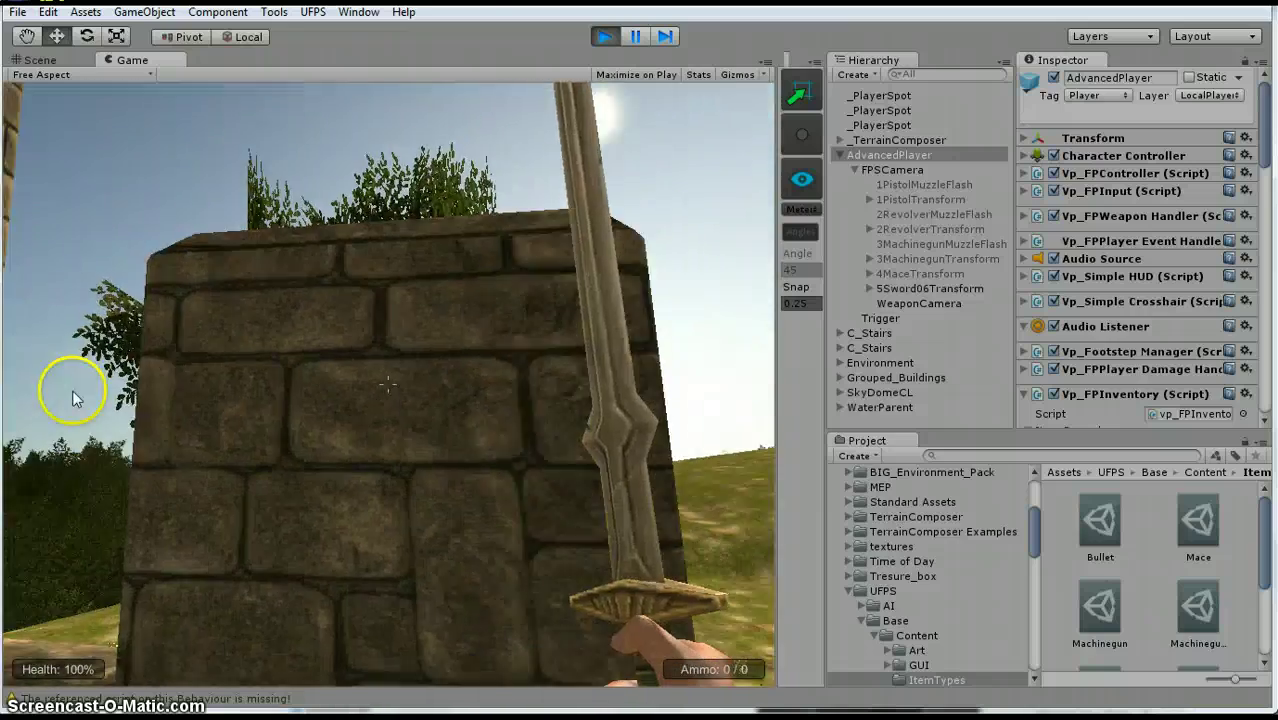
{"action": "key", "text": "w"}
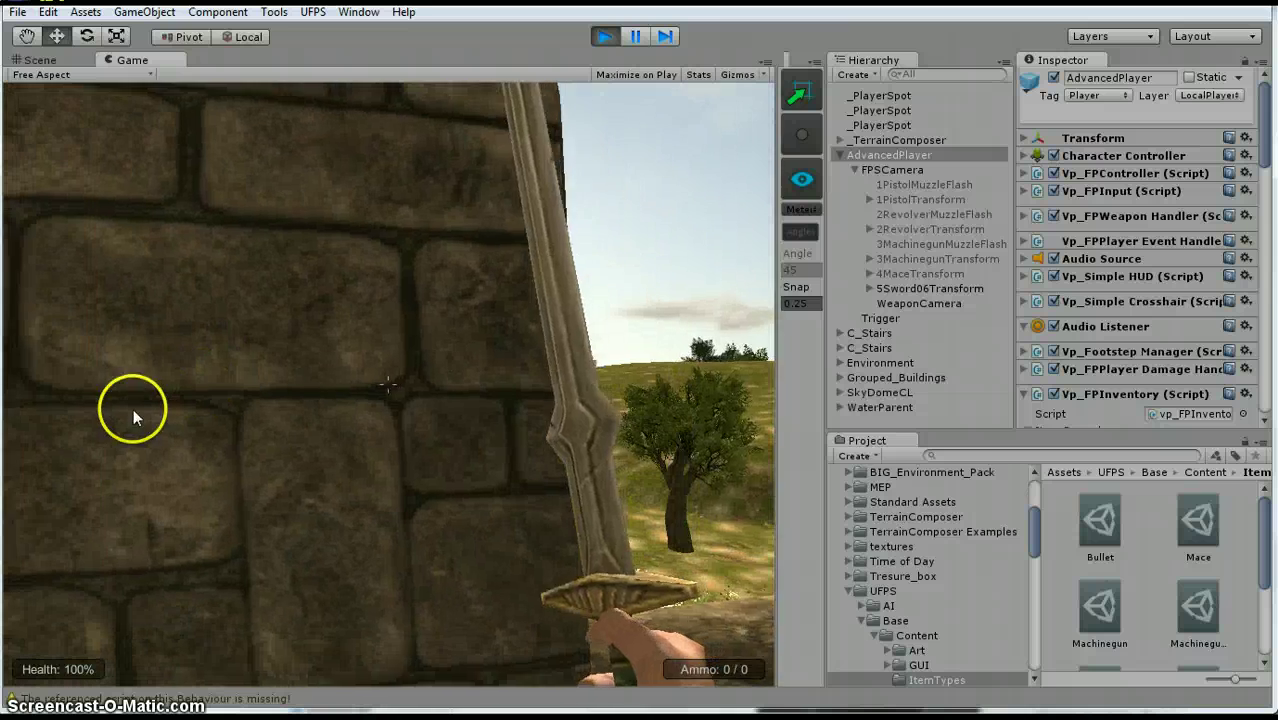
{"action": "left_click", "coordinate": [389, 368]}
{"action": "left_click", "coordinate": [389, 368]}
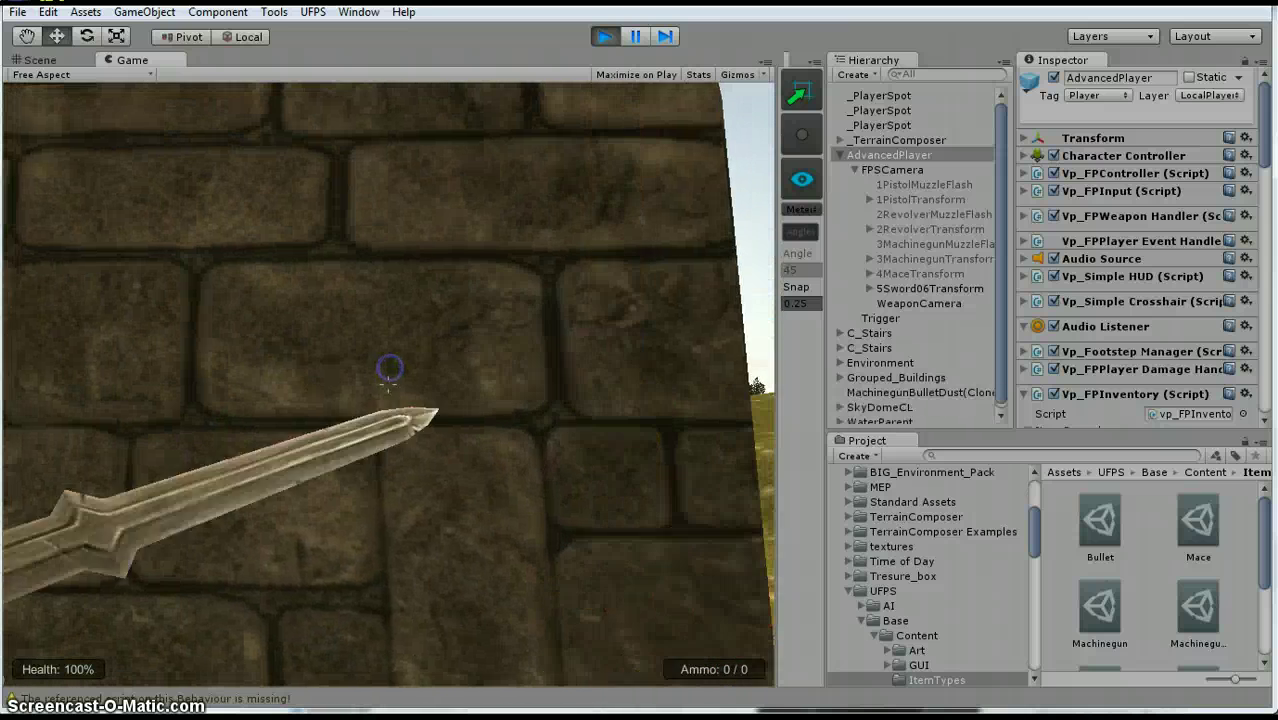
{"action": "key", "text": "s"}
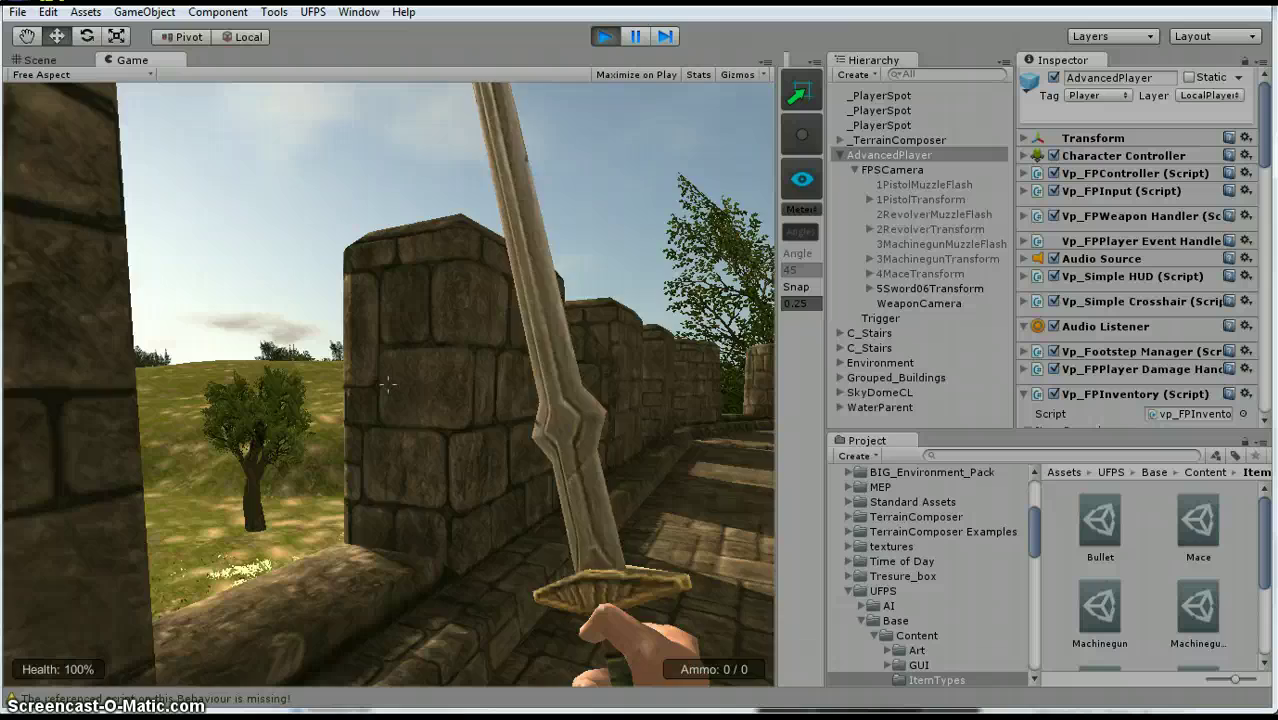
Switch to the mace in weapon slot 4 and test its swing in the open and against the wall.
{"action": "key", "text": "4"}
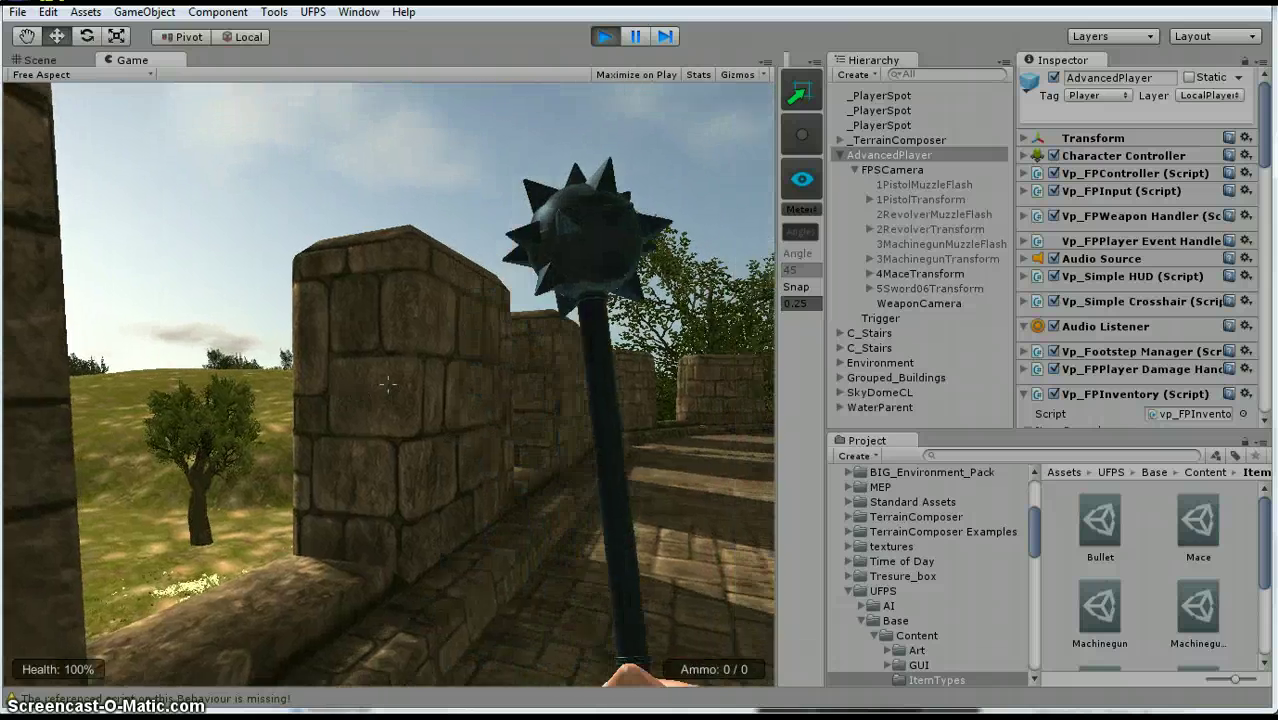
{"action": "key", "text": "w"}
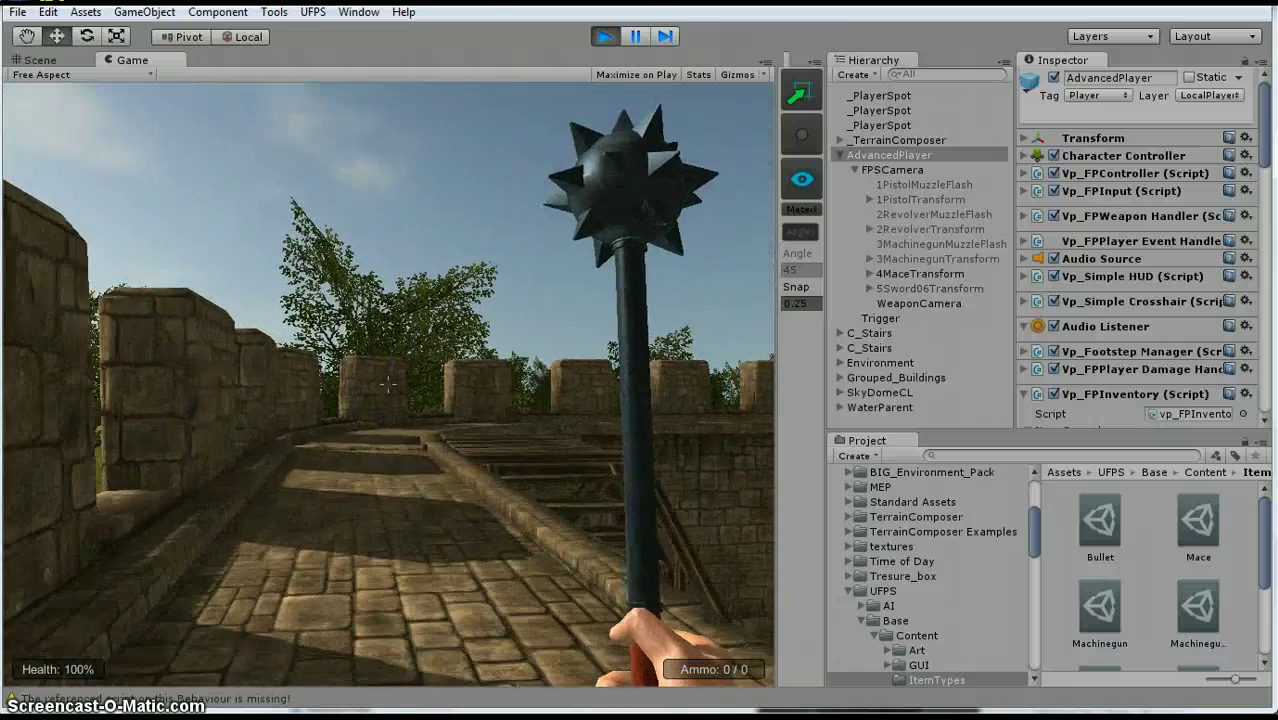
{"action": "left_click", "coordinate": [389, 368]}
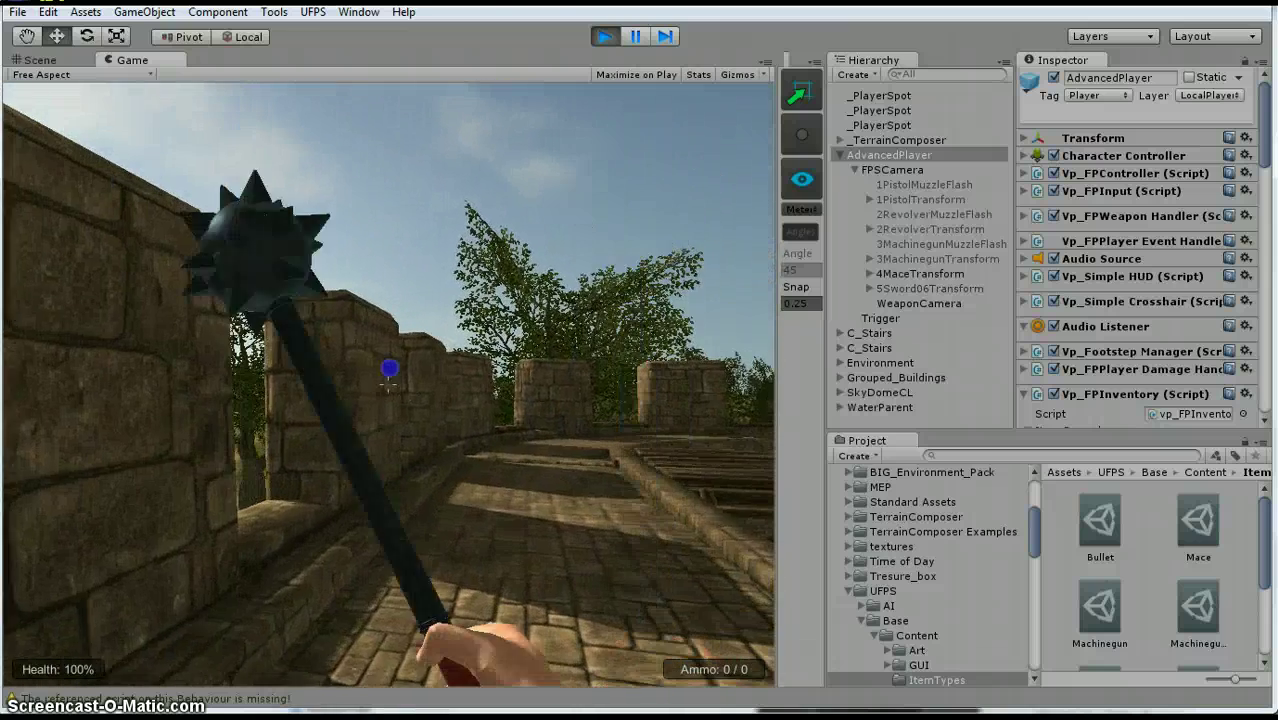
{"action": "key", "text": "w"}
{"action": "left_click", "coordinate": [389, 368]}
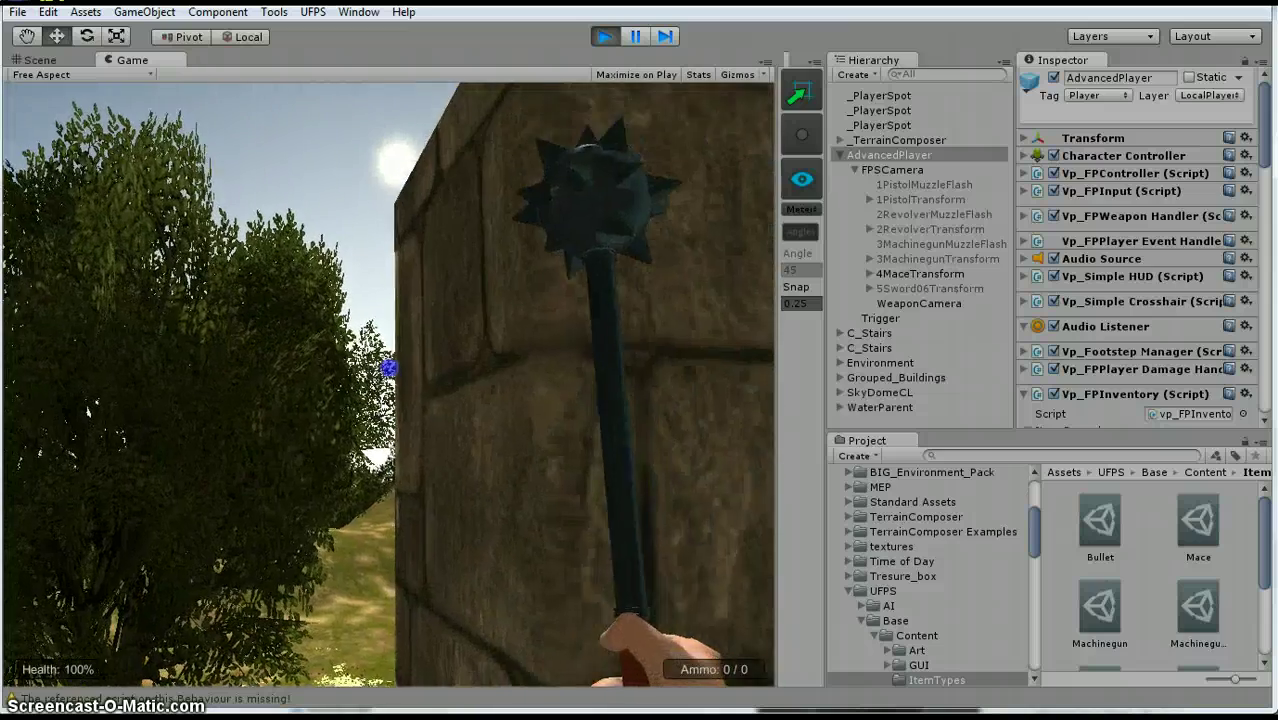
{"action": "left_click", "coordinate": [389, 368]}
{"action": "left_click", "coordinate": [389, 368]}
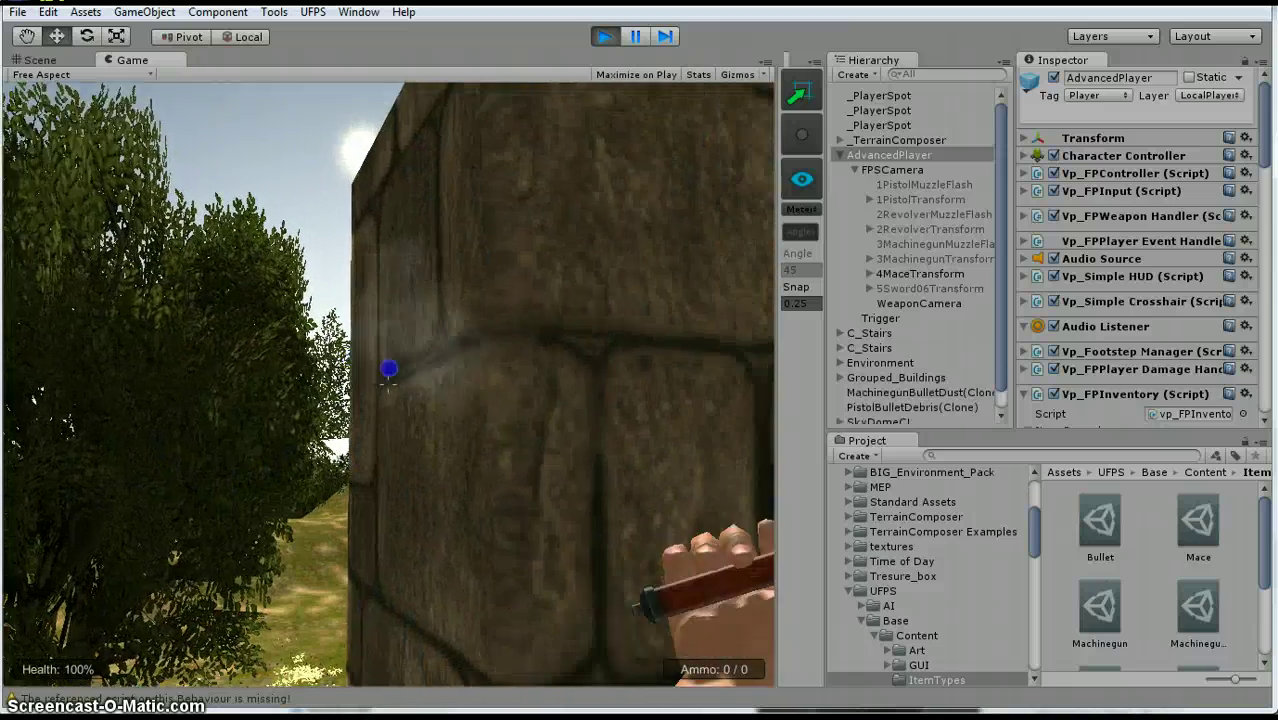
{"action": "left_click", "coordinate": [389, 369]}
{"action": "left_click", "coordinate": [389, 369]}
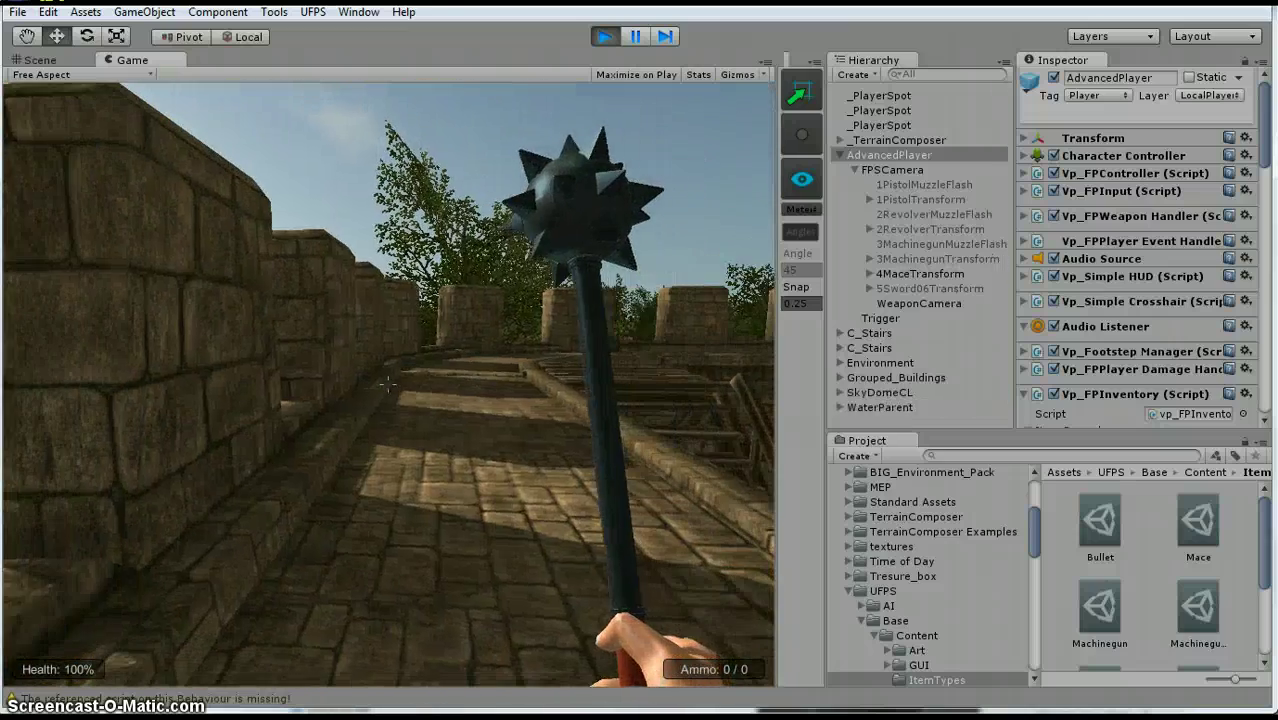
Equip the sword again and examine the AdvancedPlayer's Vp_Player Respawner settings while the game runs.
{"action": "key", "text": "5"}
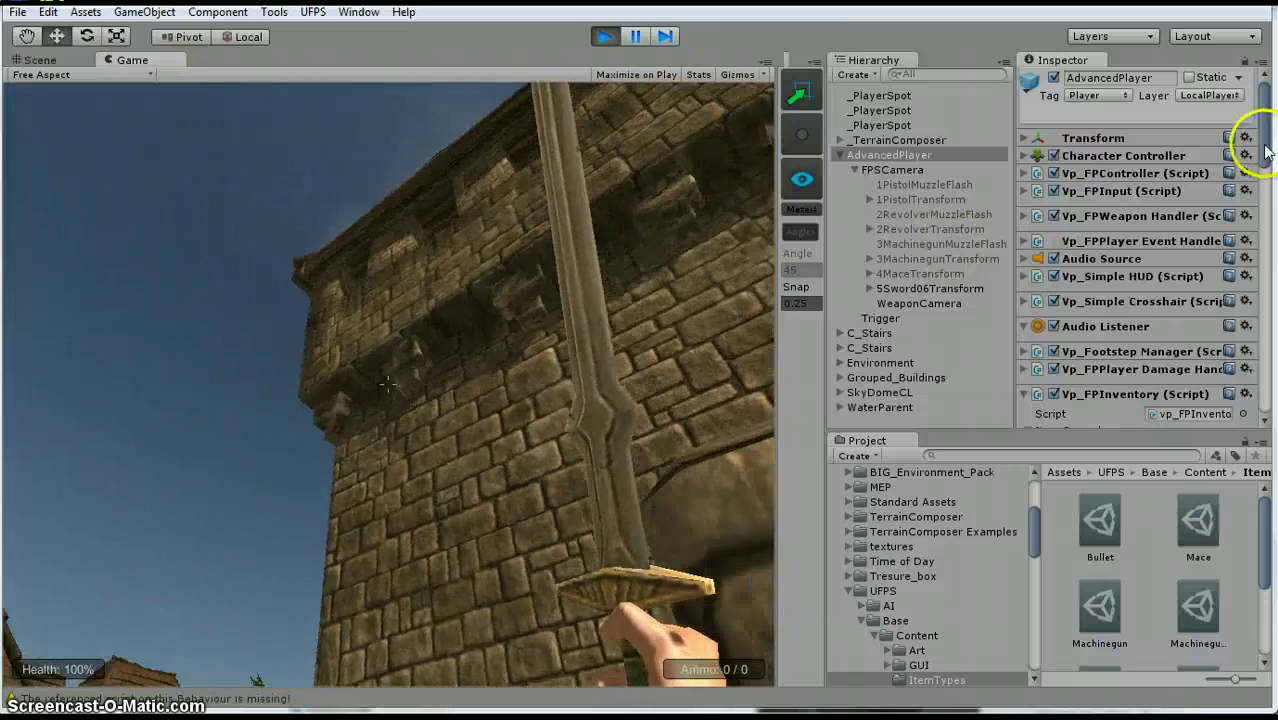
{"action": "left_click_drag", "start_coordinate": [1263, 140], "coordinate": [1263, 303]}
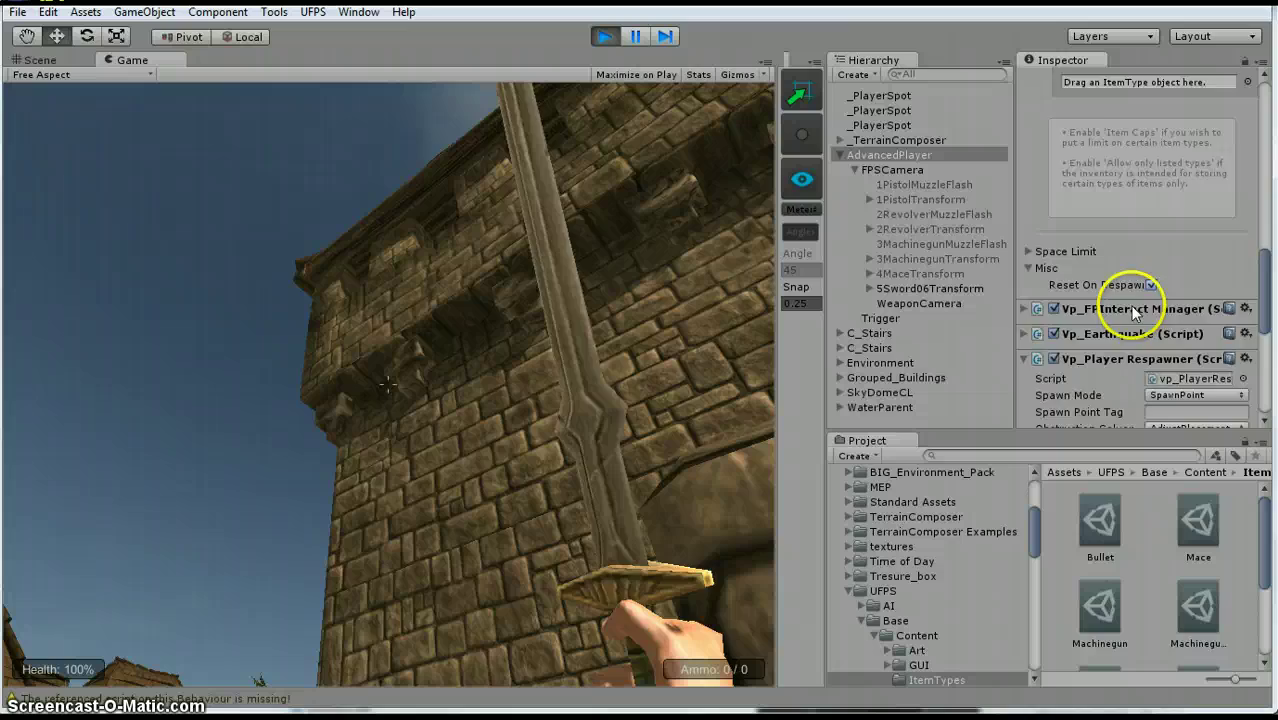
{"action": "scroll", "coordinate": [1165, 289], "scroll_direction": "down", "scroll_amount": 5}
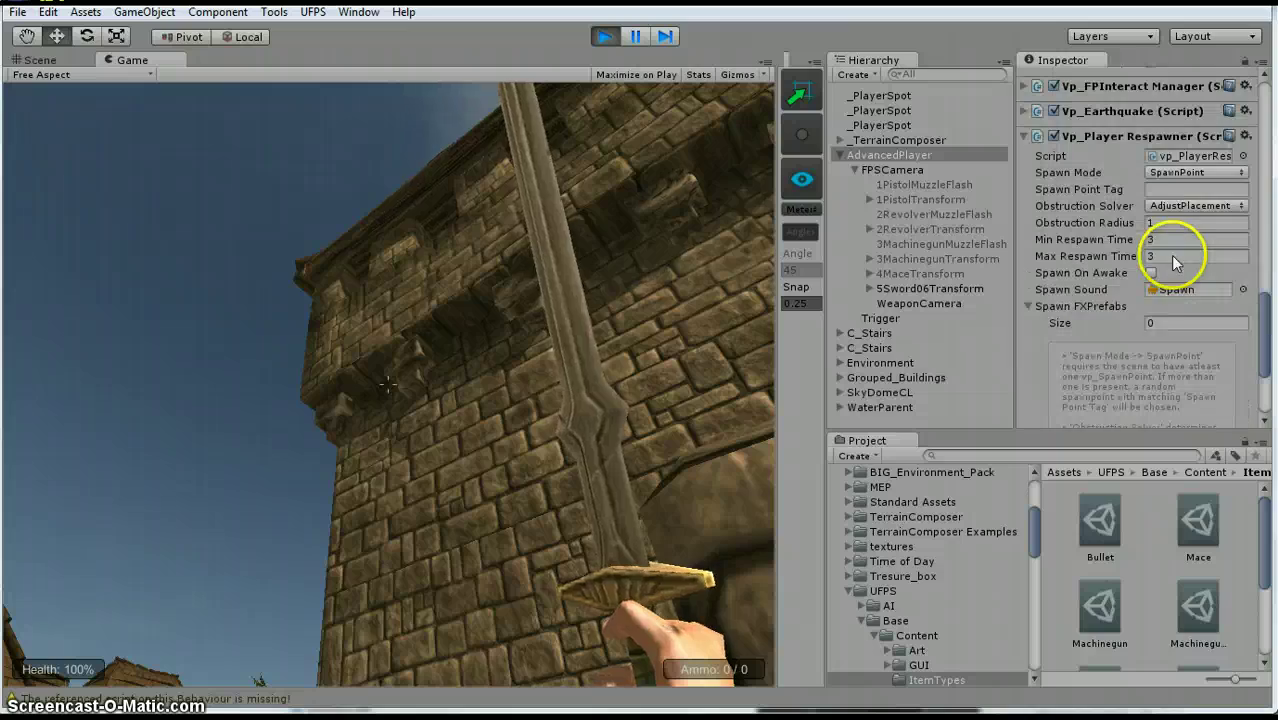
Return to the running game and walk the player past the stone wall toward the grass with the sword equipped.
{"action": "left_click", "coordinate": [665, 414]}
{"action": "key", "text": "w"}
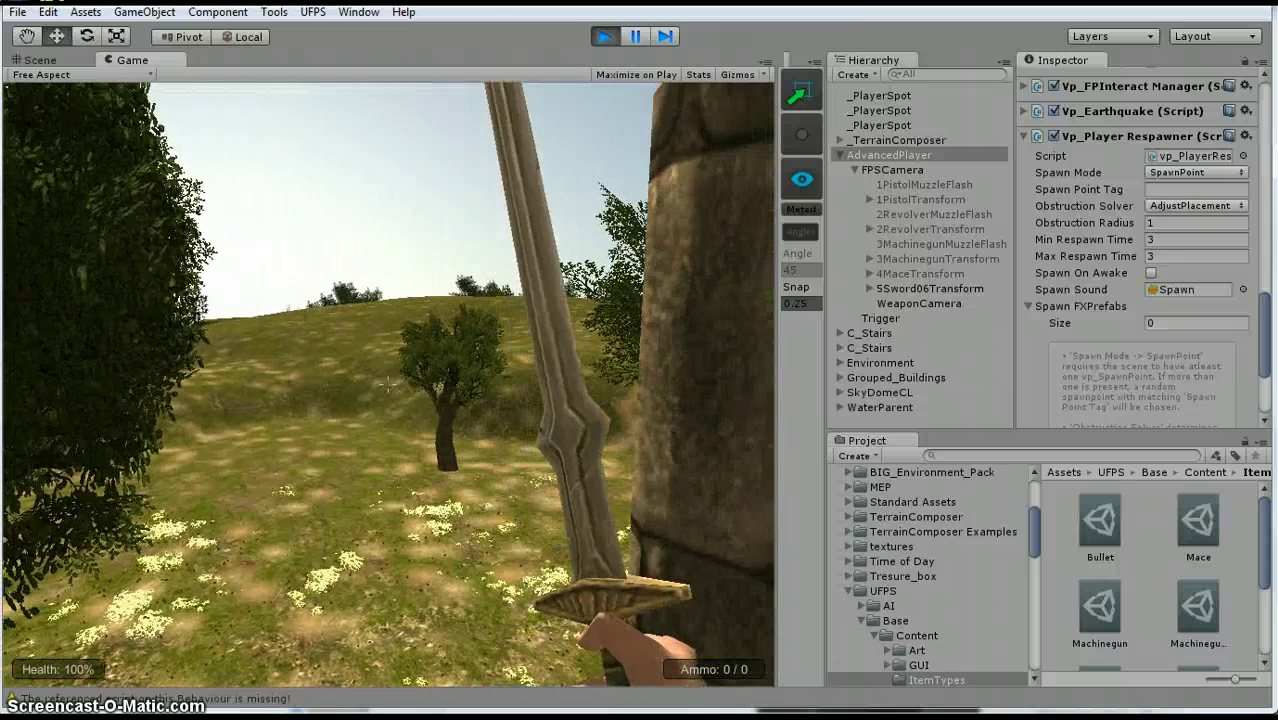
{"action": "key", "text": "w"}
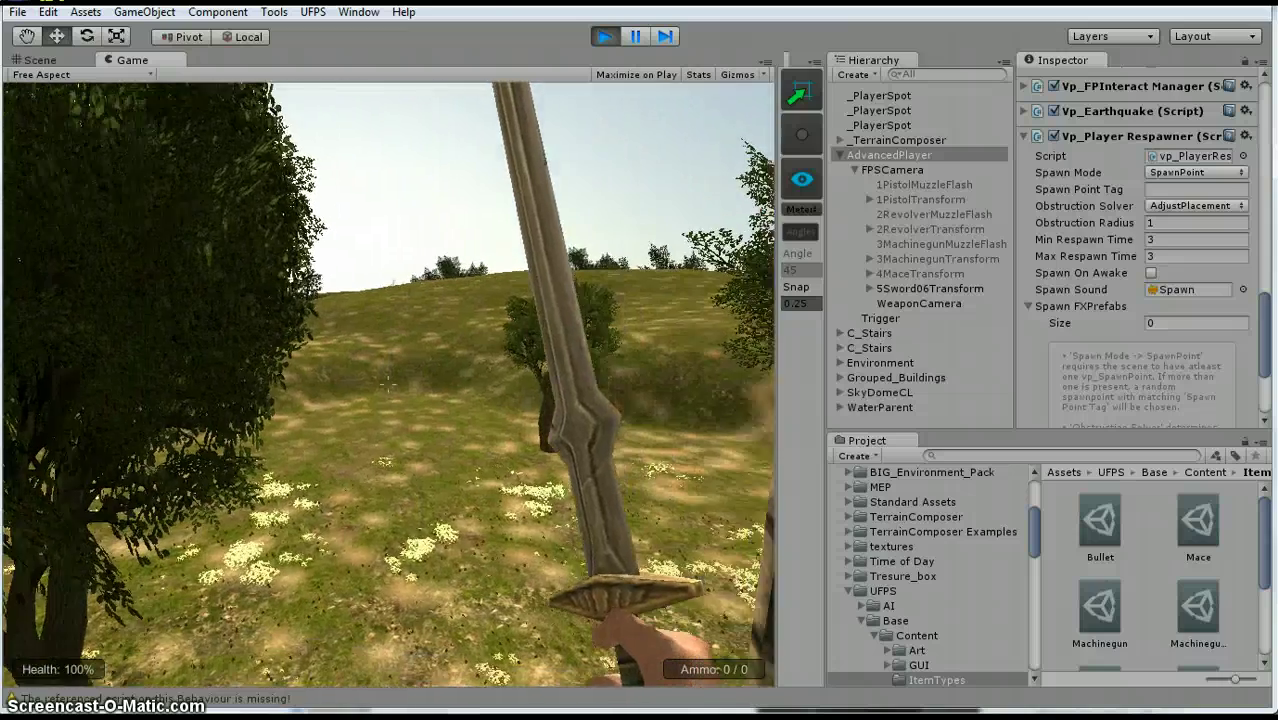